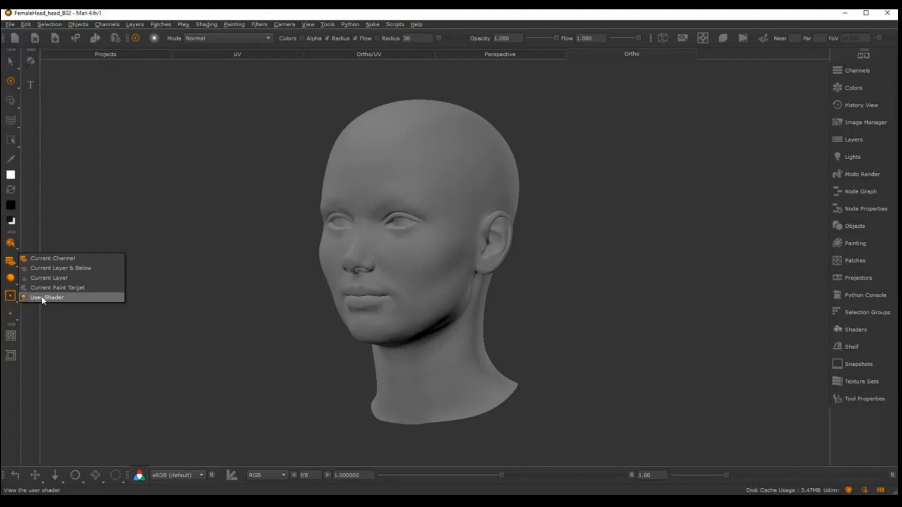
Display the current channel on the head model and turn it to face the front
left_click(51, 259)
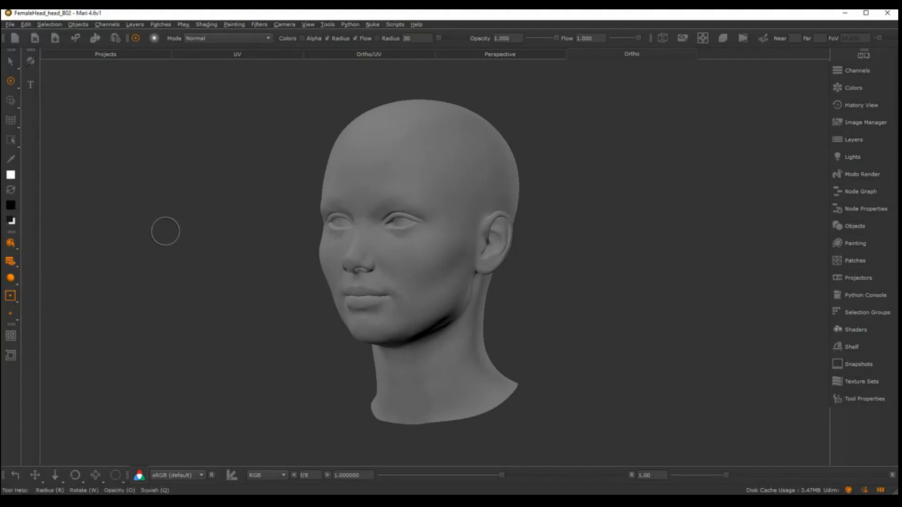
mouse_move(229, 236)
middle_mouse_down()
mouse_move(194, 234)
mouse_move(374, 235)
mouse_move(165, 240)
mouse_move(177, 239)
middle_mouse_up()
left_click_drag(177, 239, 271, 234, "alt")
middle_click_drag(527, 212, 570, 212, "alt")
left_click_drag(570, 211, 557, 212, "alt")
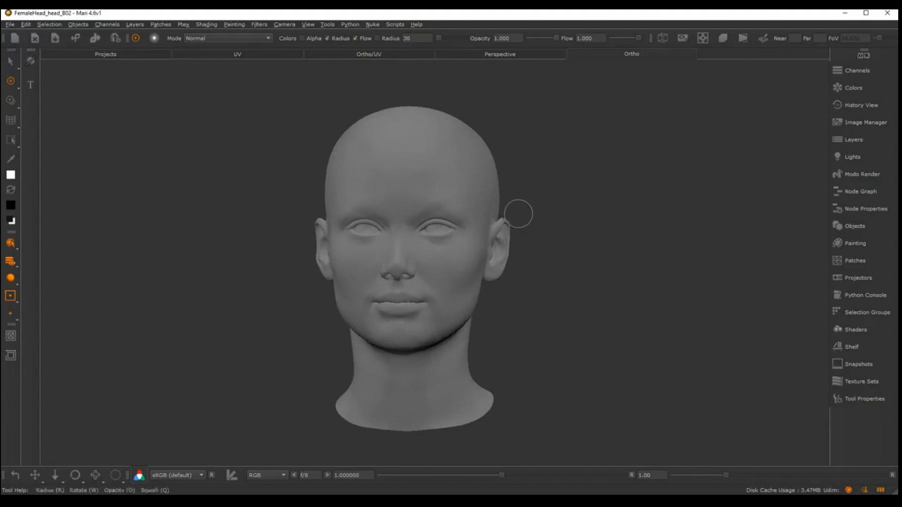
Review the FemaleHead_Diff channel's size, depth and colorspace settings in Channels, then close them
left_click(849, 72)
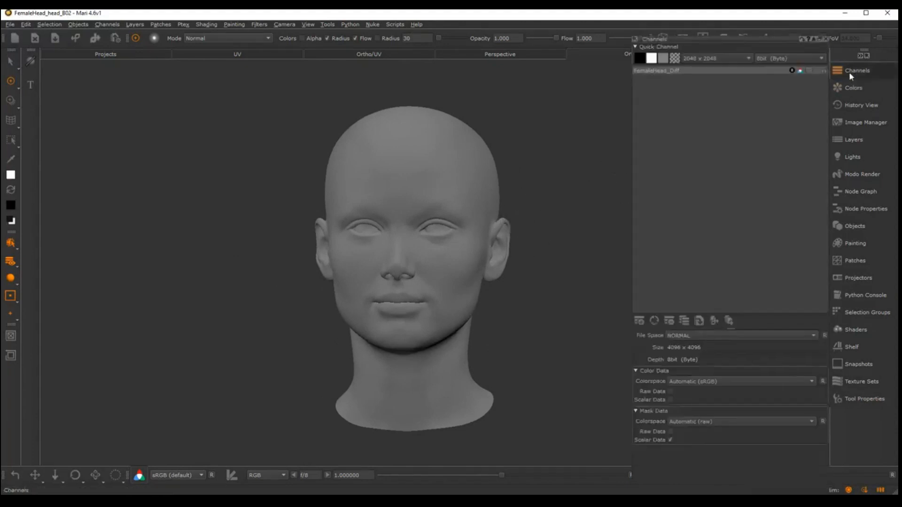
left_click(646, 73)
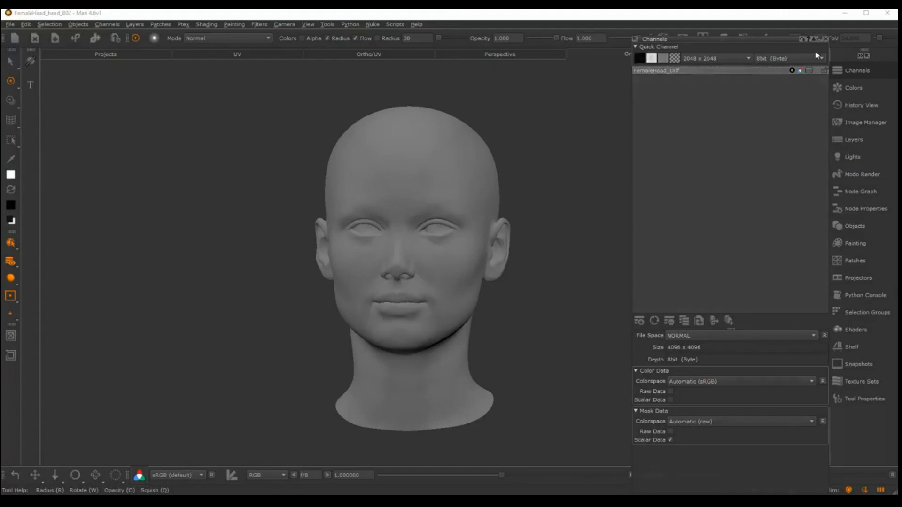
left_click(825, 39)
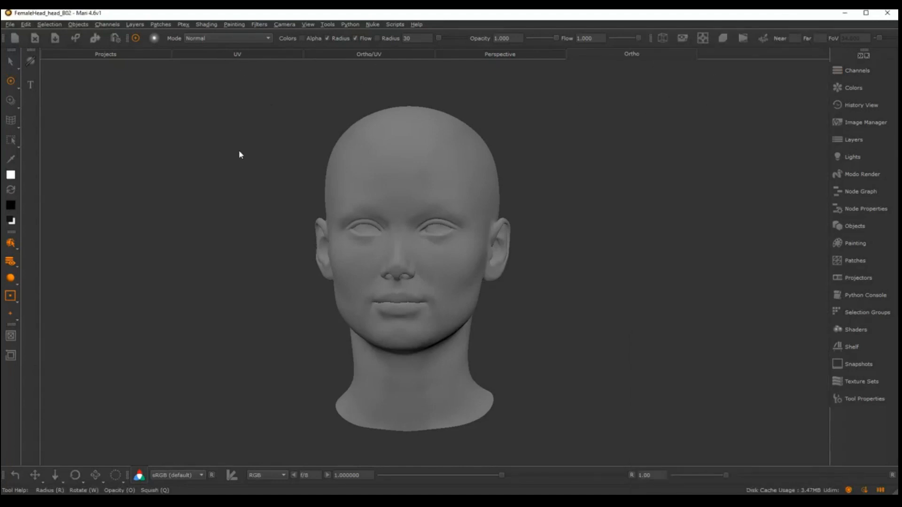
Examine the head's UV layout across patches 1001, 1002 and 1003
left_click(237, 55)
middle_click_drag(627, 235, 381, 327, "alt")
right_click_drag(598, 270, 578, 263, "alt")
middle_click_drag(578, 263, 488, 223, "alt")
right_click_drag(488, 222, 566, 231, "alt")
middle_click_drag(566, 231, 557, 247, "alt")
right_click_drag(558, 248, 548, 253, "alt")
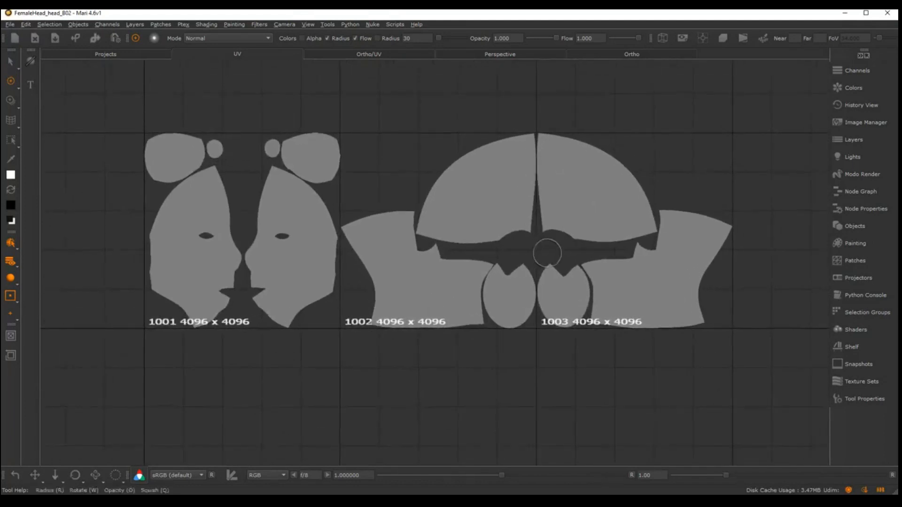
middle_click_drag(547, 253, 532, 266, "alt")
right_click_drag(533, 266, 543, 263, "alt")
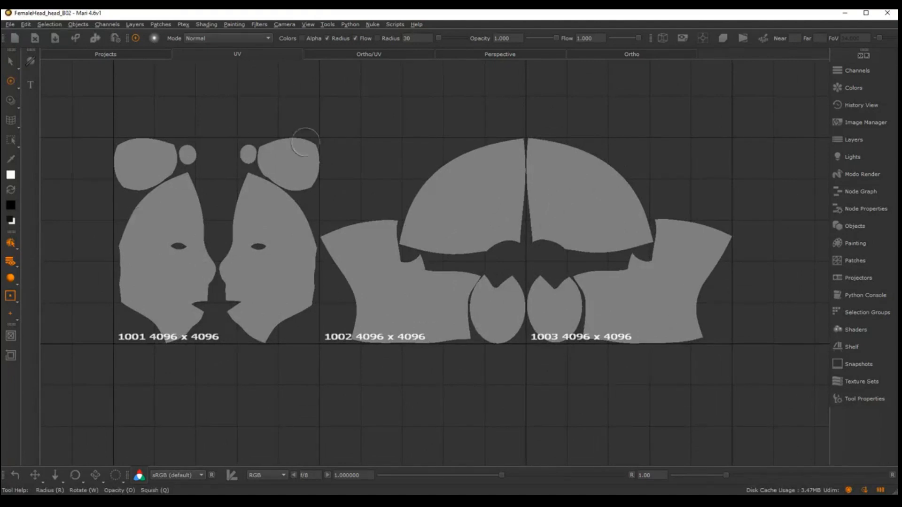
Check the wireframe over the UV shells, hide it again and return to the Ortho view of the head
key("period")
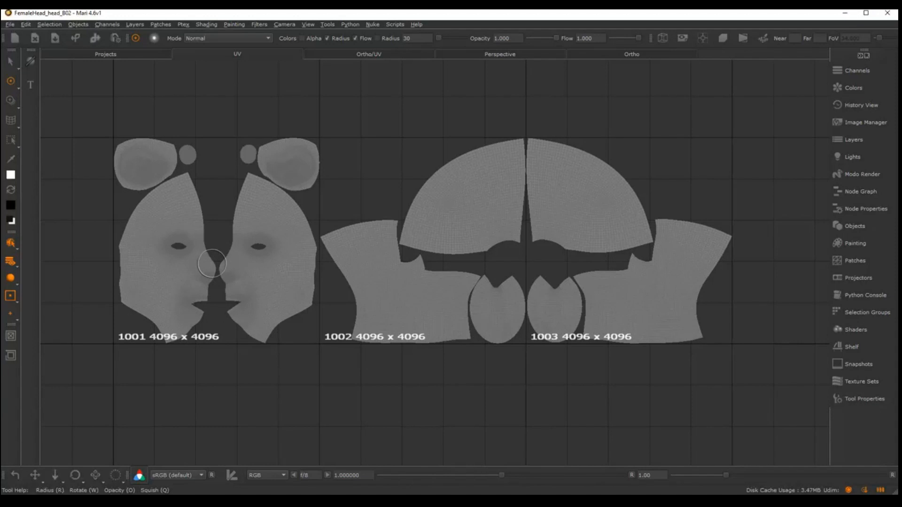
key("w")
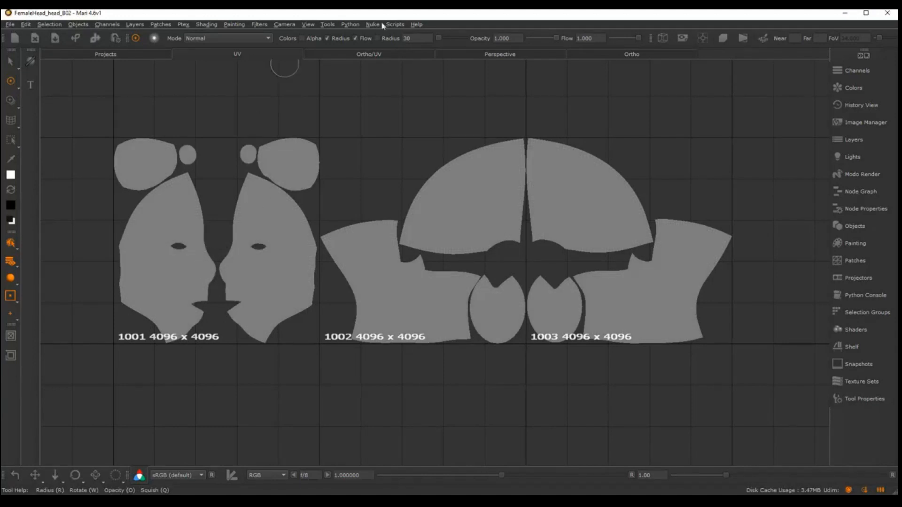
left_click(619, 58)
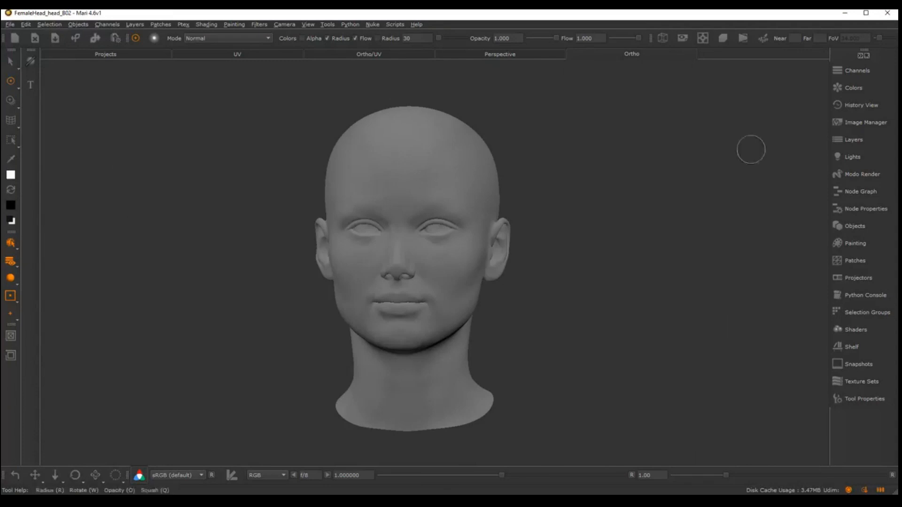
middle_click_drag(751, 149, 602, 159)
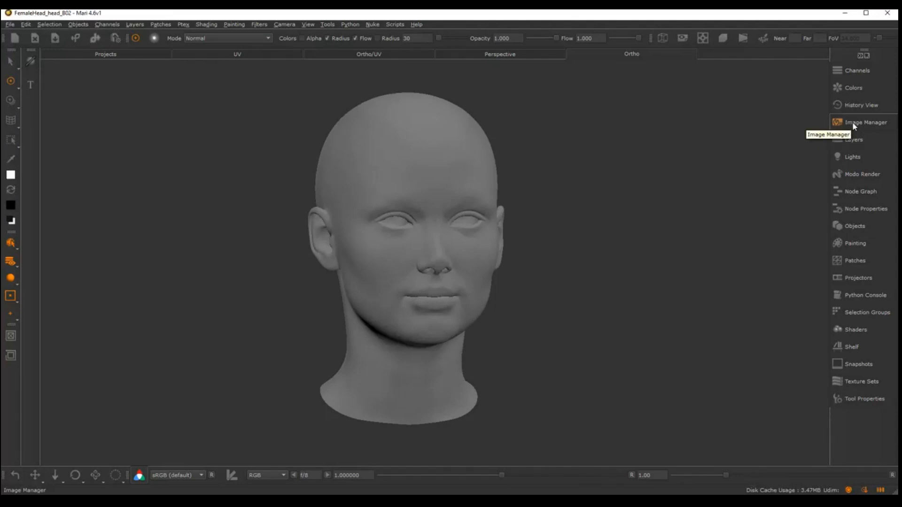
Show the Image Manager as a floating palette and widen it beside the palette list
left_click(853, 124)
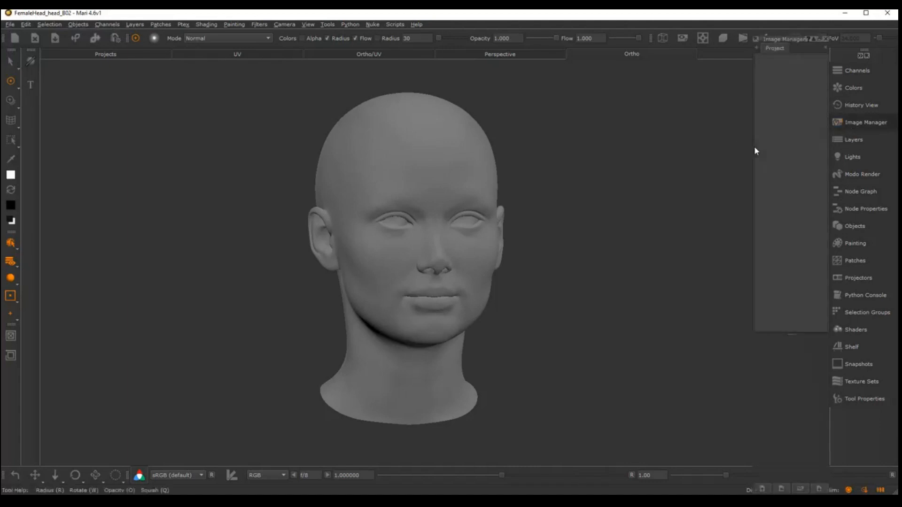
left_click(757, 42)
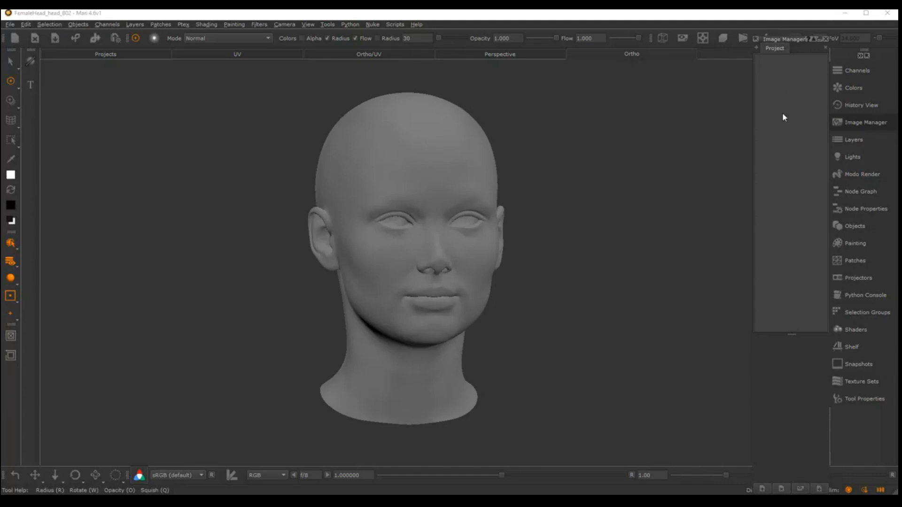
left_click(866, 122)
left_click_drag(785, 43, 752, 45)
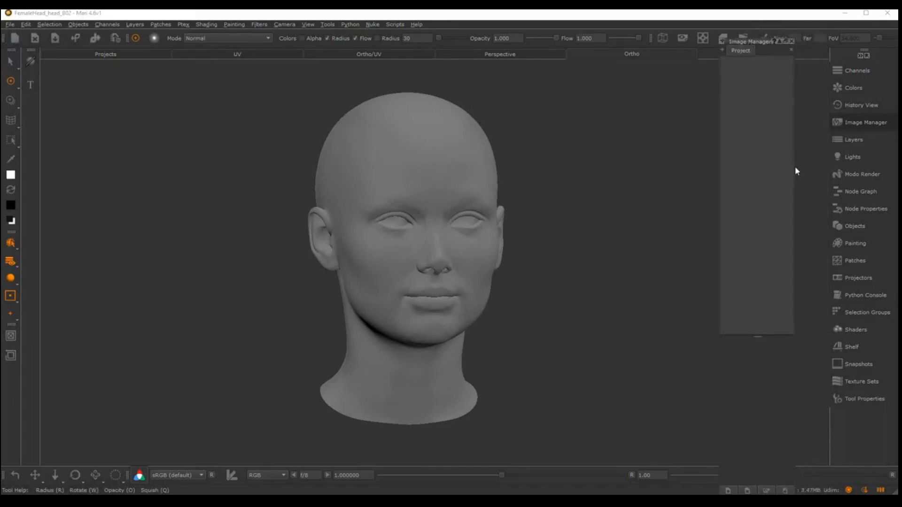
left_click_drag(795, 169, 831, 168)
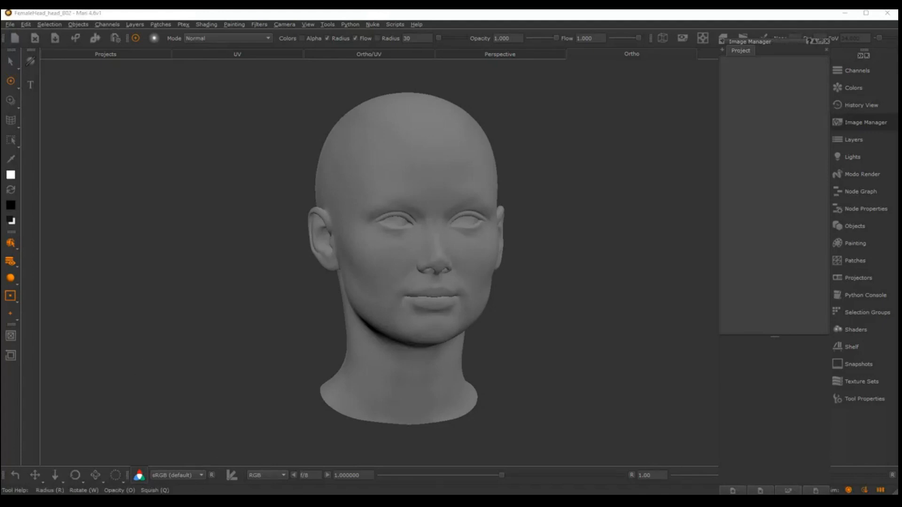
Switch to the fullface texture folder in File Explorer and place its window clear of the Image Manager
left_click_drag(1, 50, 363, 91)
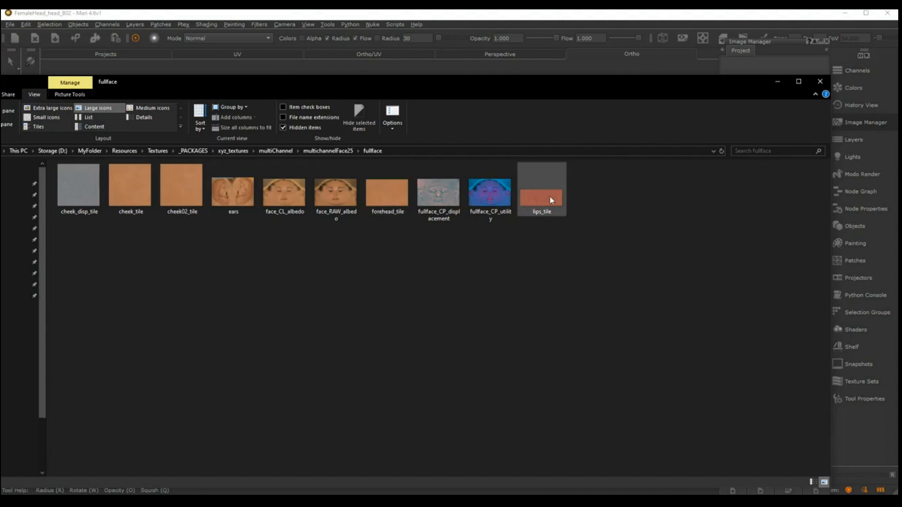
mouse_move(545, 197)
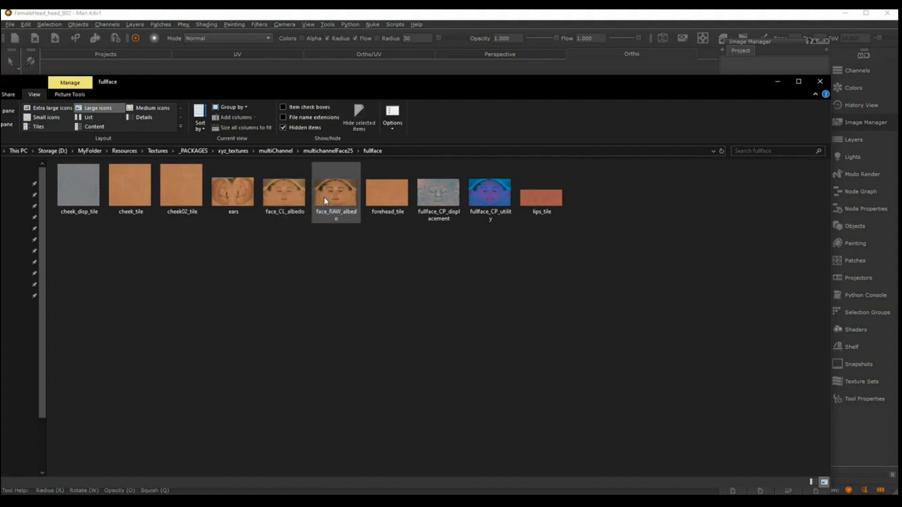
mouse_move(325, 201)
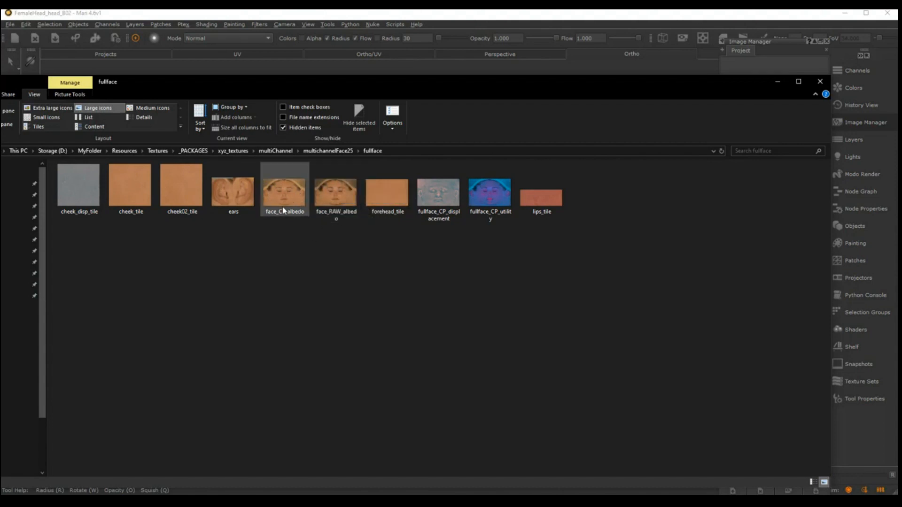
mouse_move(297, 201)
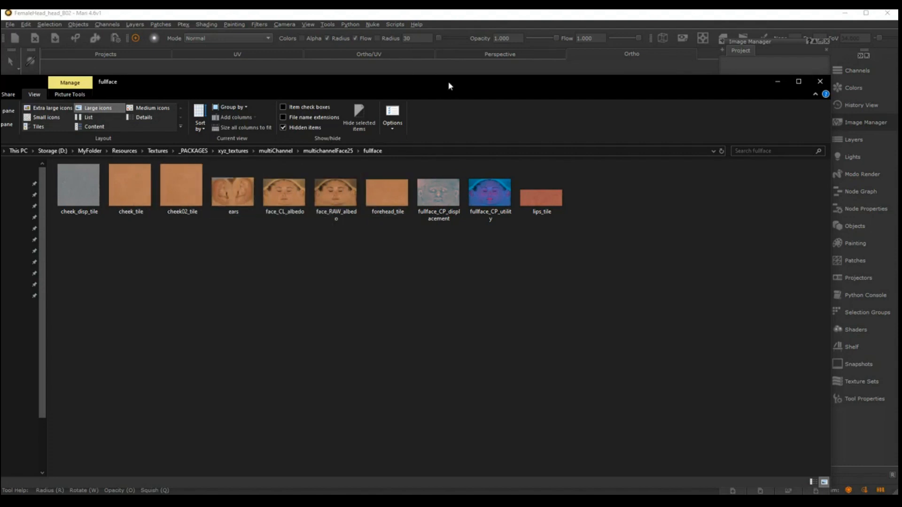
left_click_drag(448, 86, 396, 137)
left_click_drag(457, 124, 469, 215)
Load cheek_tile, cheek02_tile, ears, face_CL_albedo, face_RAW_albedo, forehead_tile and lips_tile into Mari's Image Manager
left_click(91, 312)
left_click(159, 310, "ctrl")
left_click(224, 315, "ctrl")
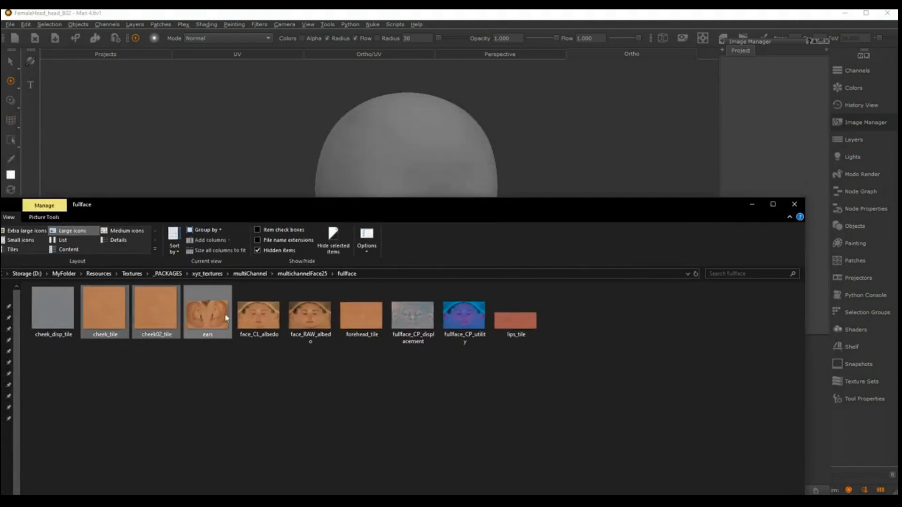
left_click(259, 314, "ctrl")
left_click(310, 314, "ctrl")
left_click(362, 314, "ctrl")
left_click(504, 317, "ctrl")
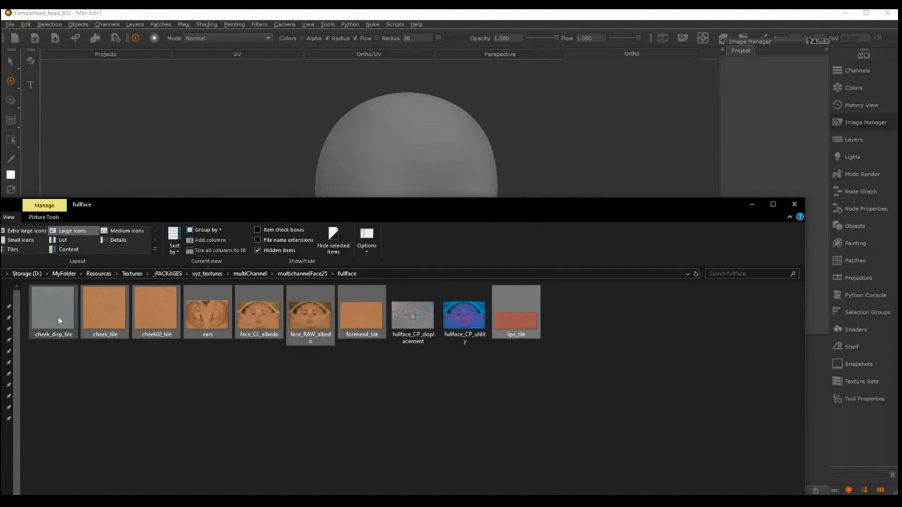
left_click_drag(233, 326, 766, 114)
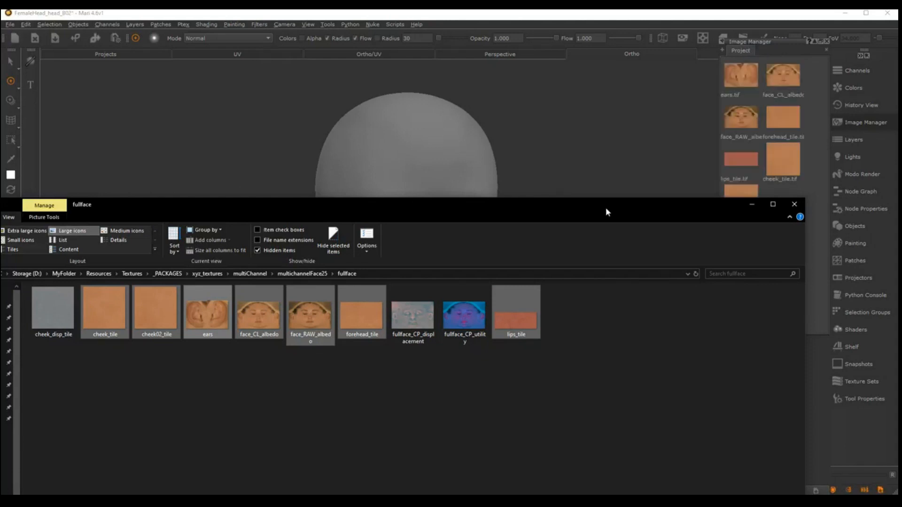
left_click_drag(605, 208, 572, 112)
left_click(718, 109)
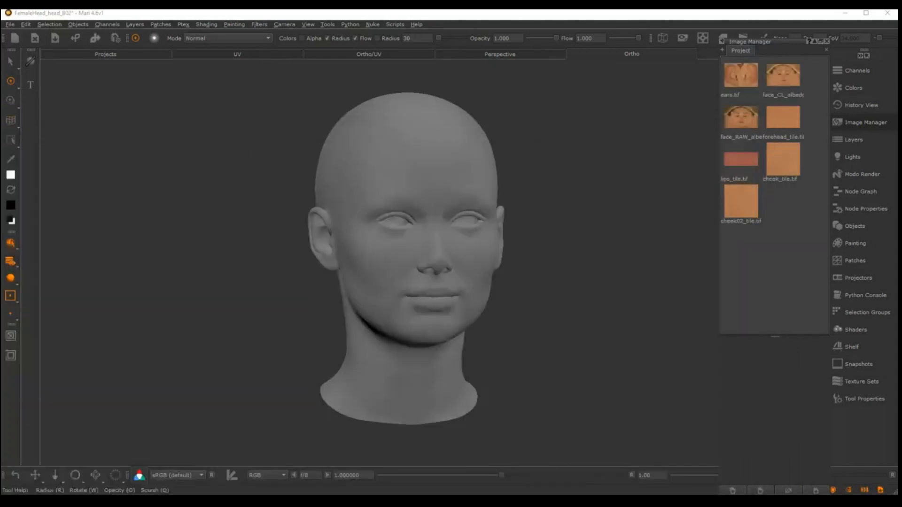
Examine the head model's face and ears from frontal and three-quarter angles
left_click_drag(559, 193, 570, 163, "alt")
right_click_drag(570, 163, 553, 170, "alt")
left_click_drag(553, 169, 554, 170, "alt")
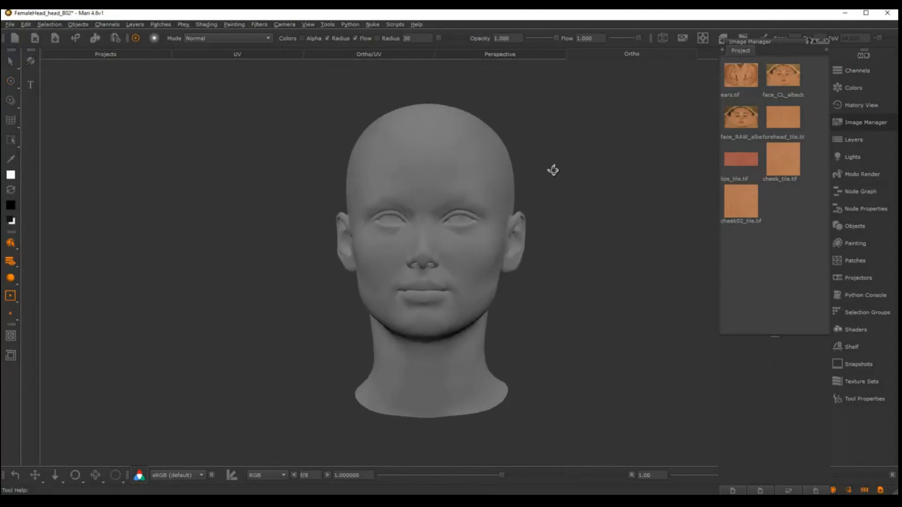
right_click_drag(572, 165, 569, 170, "alt")
left_click_drag(569, 170, 555, 183, "alt")
middle_click_drag(555, 184, 550, 183, "alt")
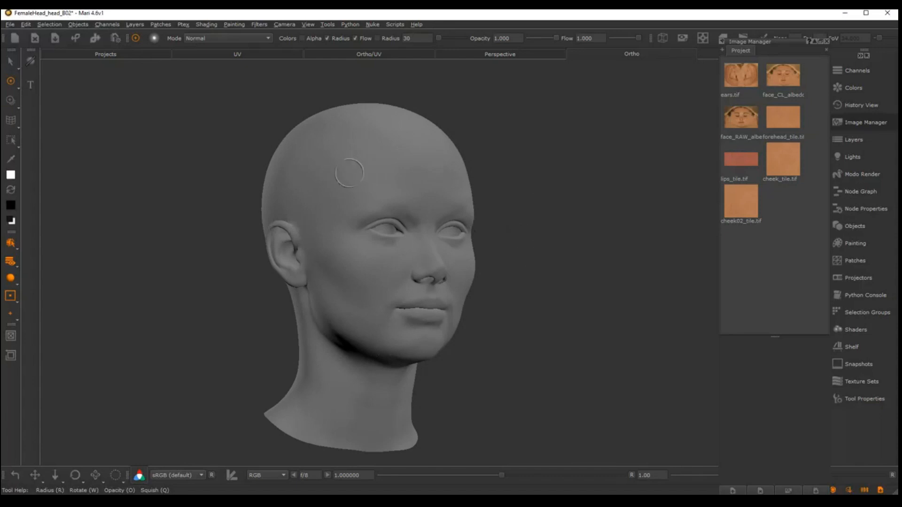
left_click_drag(545, 256, 472, 268, "alt")
left_click_drag(411, 231, 431, 237, "alt")
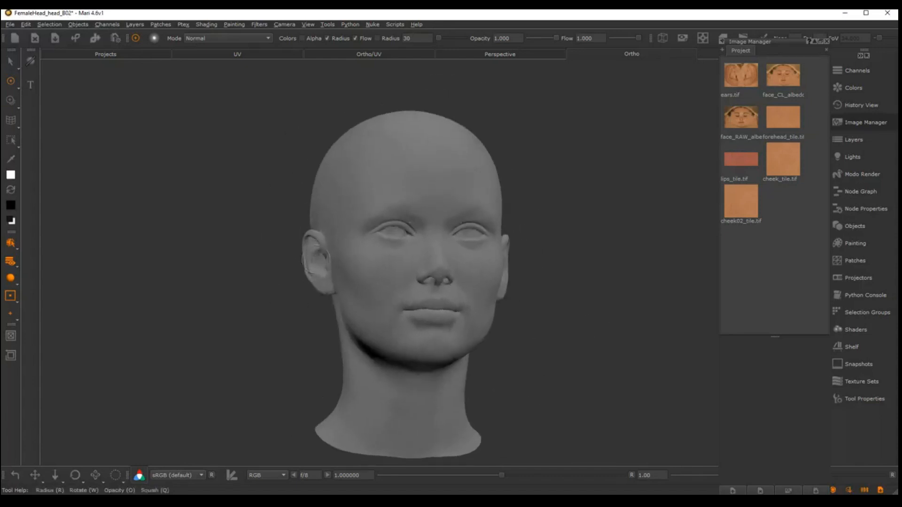
right_click_drag(432, 237, 429, 258, "alt")
left_click_drag(429, 258, 475, 264, "alt")
right_click_drag(475, 264, 525, 265, "alt")
left_click_drag(525, 266, 484, 264, "alt")
middle_click_drag(484, 264, 513, 274, "alt")
right_click_drag(512, 273, 530, 261, "alt")
mouse_move(530, 261)
left_mouse_down("alt")
mouse_move(367, 266)
mouse_move(508, 260)
left_mouse_up("alt")
right_click_drag(510, 259, 523, 258, "alt")
mouse_move(522, 258)
left_mouse_down("alt")
mouse_move(497, 258)
mouse_move(506, 257)
left_mouse_up("alt")
right_click_drag(536, 259, 527, 261, "alt")
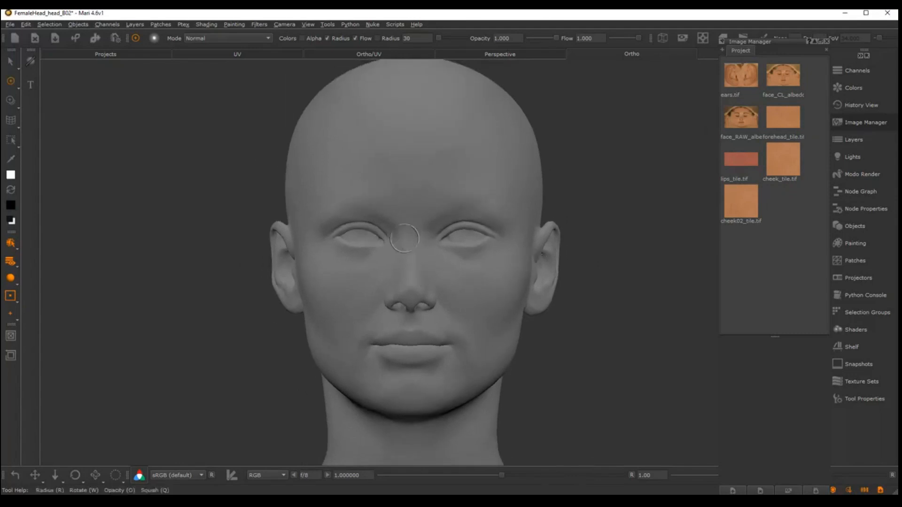
left_click_drag(499, 298, 520, 312, "alt")
mouse_move(520, 312)
right_mouse_down("alt")
mouse_move(481, 312)
mouse_move(521, 314)
right_mouse_up("alt")
mouse_move(520, 314)
left_mouse_down("alt")
mouse_move(557, 286)
mouse_move(490, 281)
mouse_move(504, 277)
left_mouse_up("alt")
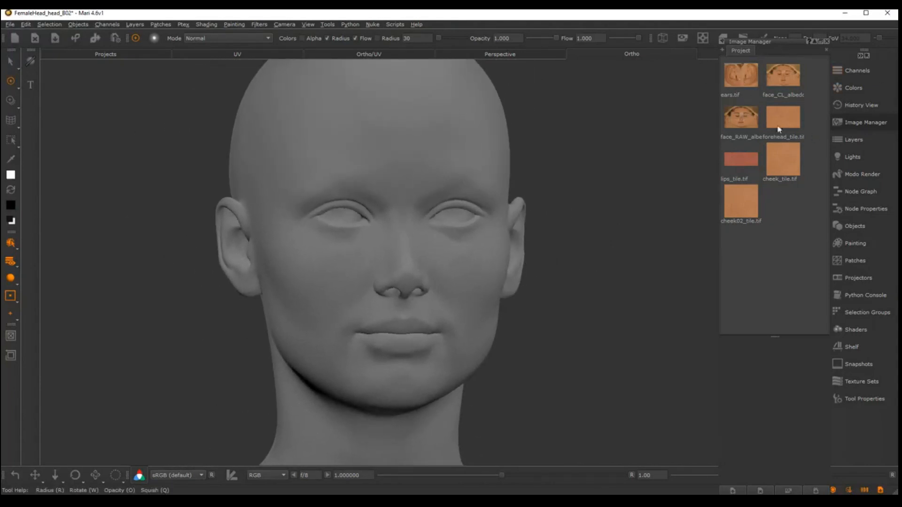
Remove the face_RAW_albedo image from the Image Manager
left_click(785, 72)
left_click(742, 124)
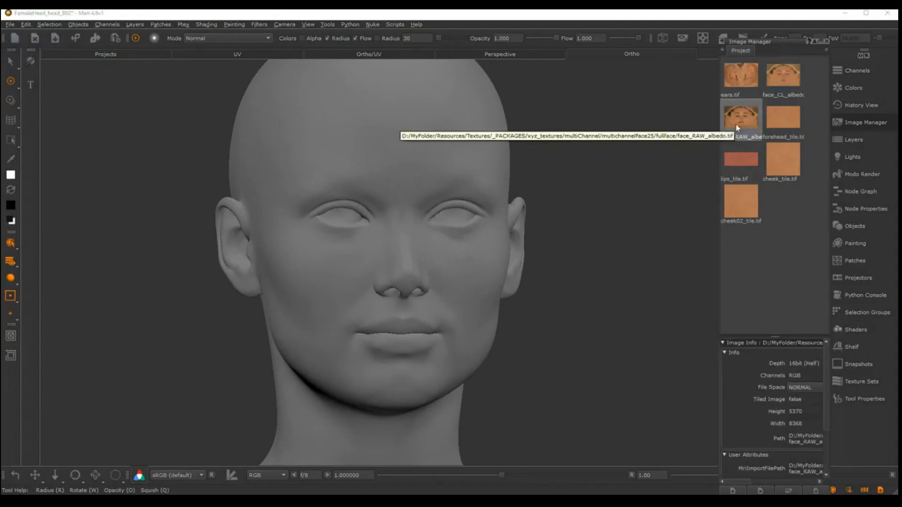
key("Delete")
Preview the face_CL_albedo texture in its own window and close the preview
left_click(784, 87)
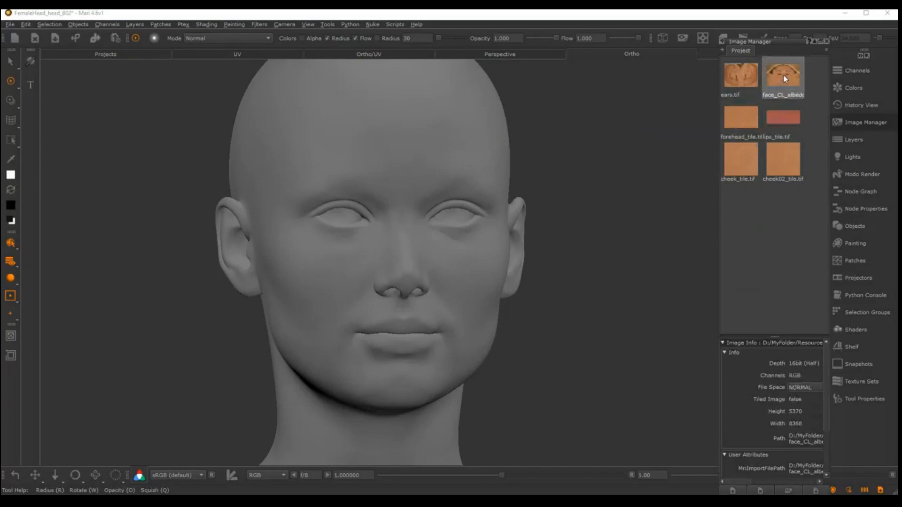
double_click(785, 79)
left_click_drag(749, 125, 610, 120)
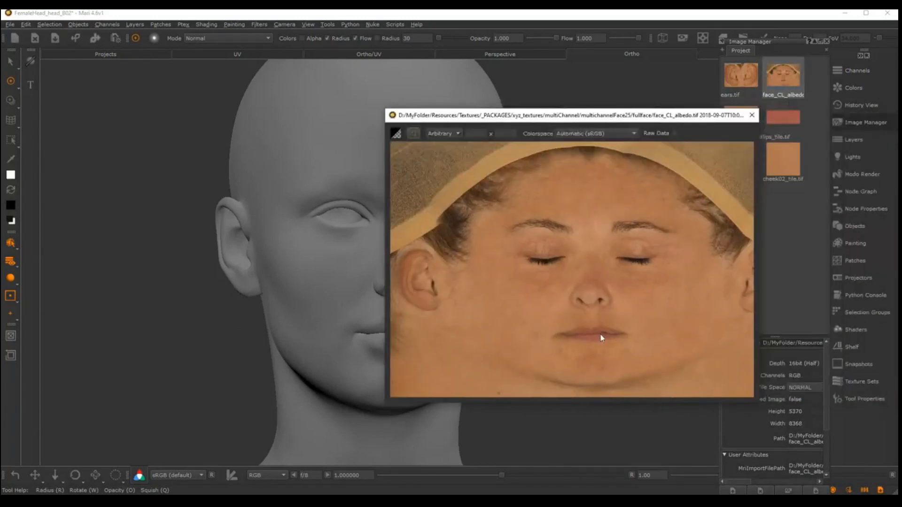
left_click(752, 116)
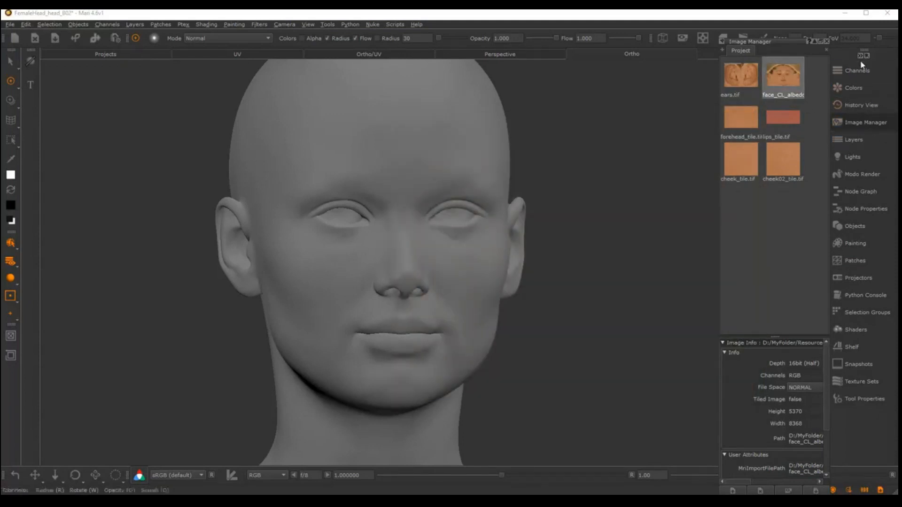
Show the Layers palette as a floating window beside the Image Manager and turn the head to a three-quarter view
left_click(852, 140)
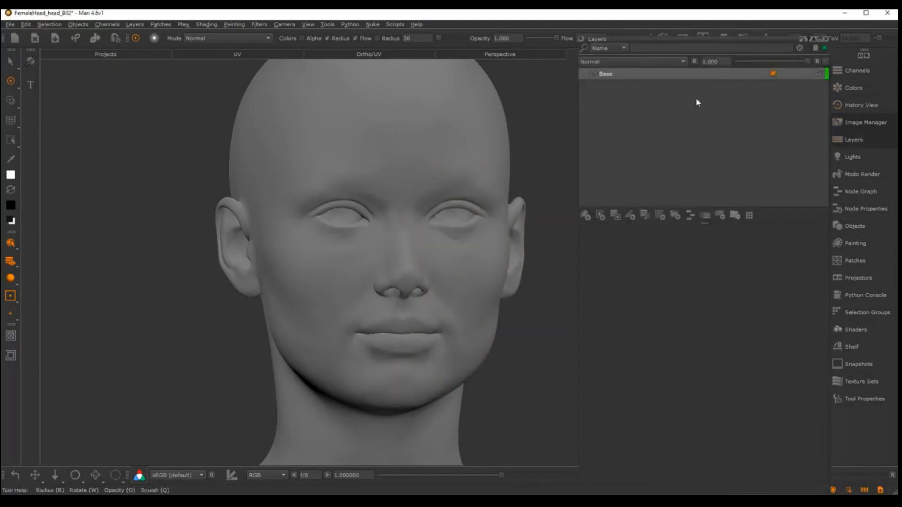
left_click(580, 42)
left_click_drag(664, 37, 520, 35)
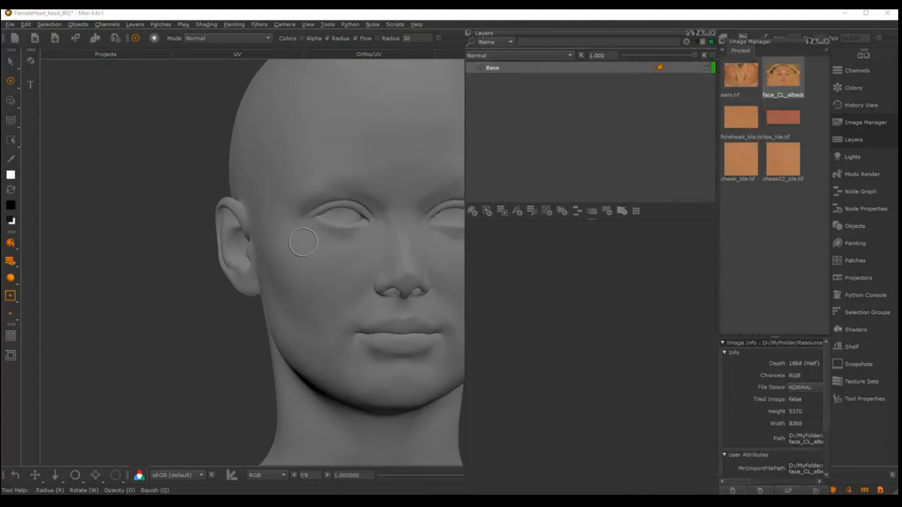
middle_click_drag(336, 262, 231, 255, "alt")
left_click_drag(231, 256, 254, 237, "alt")
middle_click_drag(254, 238, 270, 264, "alt")
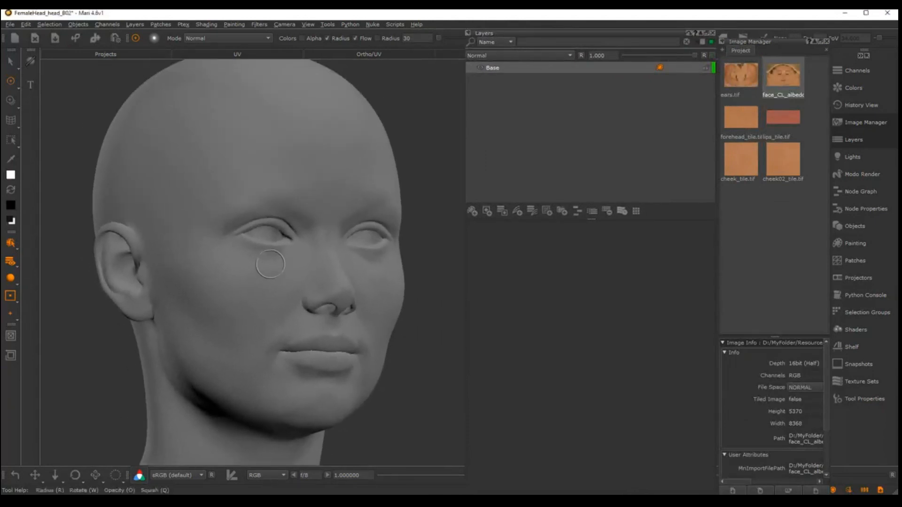
Add a new paint layer named faceFront_col above the Base layer and close the floating Layers palette
left_click_drag(270, 264, 253, 264, "alt")
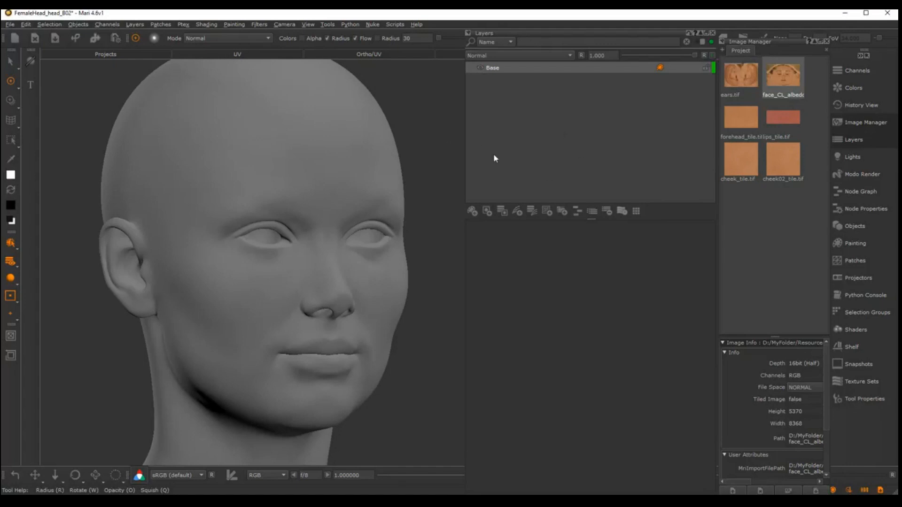
left_click(472, 211)
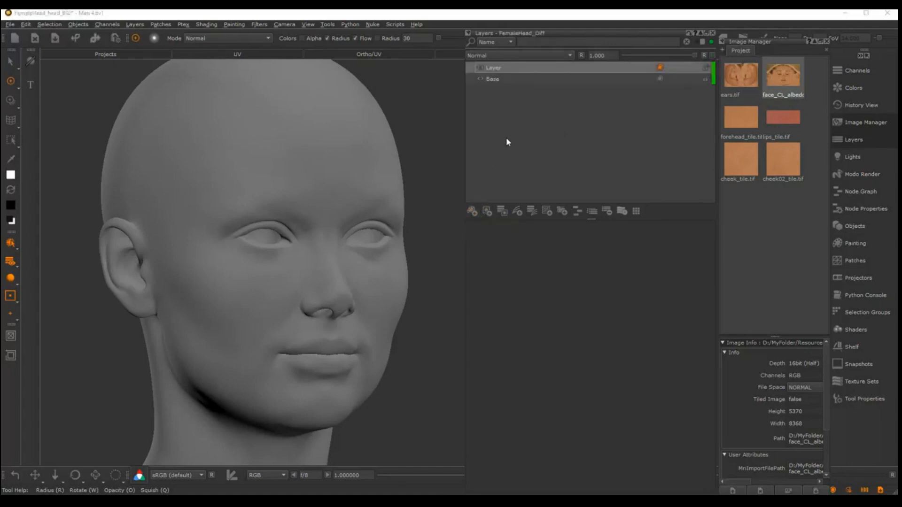
double_click(498, 68)
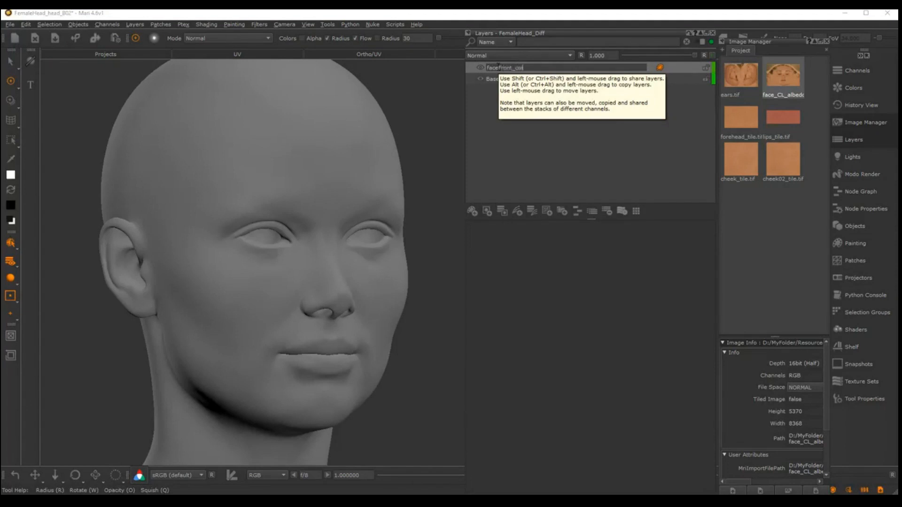
type("faceFront_col")
key("Return")
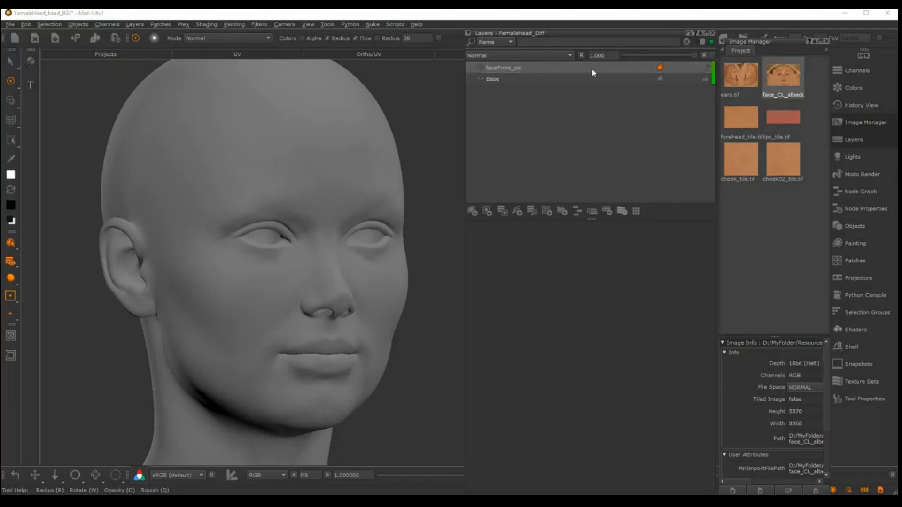
left_click(712, 33)
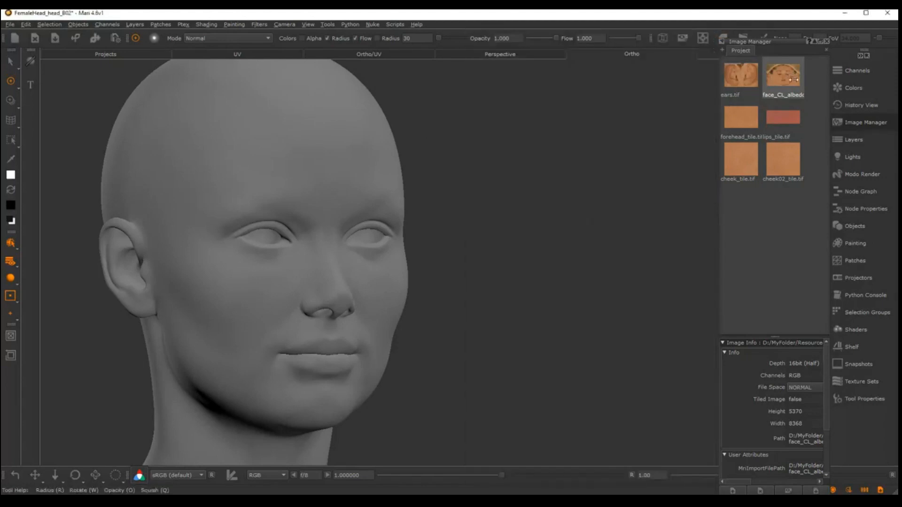
Load the face_CL_albedo image for painting through, turn the head to the front and scale the whole photo down over it
left_click_drag(784, 70, 376, 214)
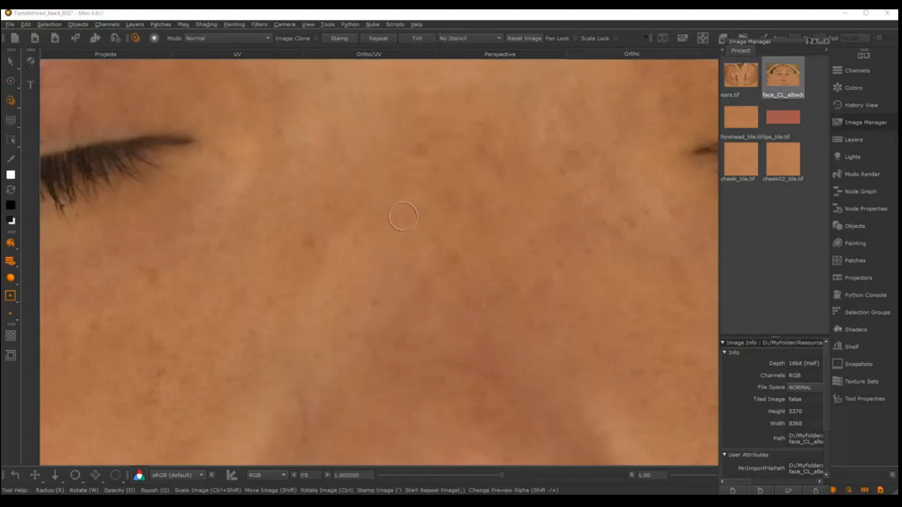
right_click_drag(544, 228, 384, 233, "alt")
middle_click_drag(384, 234, 468, 233, "alt")
right_click_drag(468, 233, 517, 247, "alt")
left_click_drag(517, 247, 499, 238, "alt")
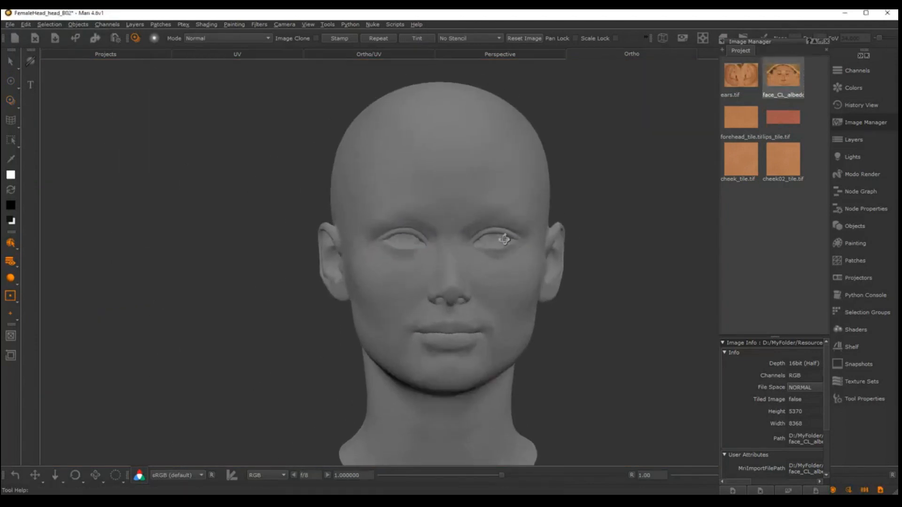
middle_click_drag(601, 221, 568, 214, "alt")
right_click_drag(568, 213, 582, 217, "alt")
left_click_drag(583, 217, 574, 217, "alt")
left_click_drag(535, 266, 188, 238, "ctrl+shift")
left_click_drag(459, 234, 54, 211, "ctrl+shift")
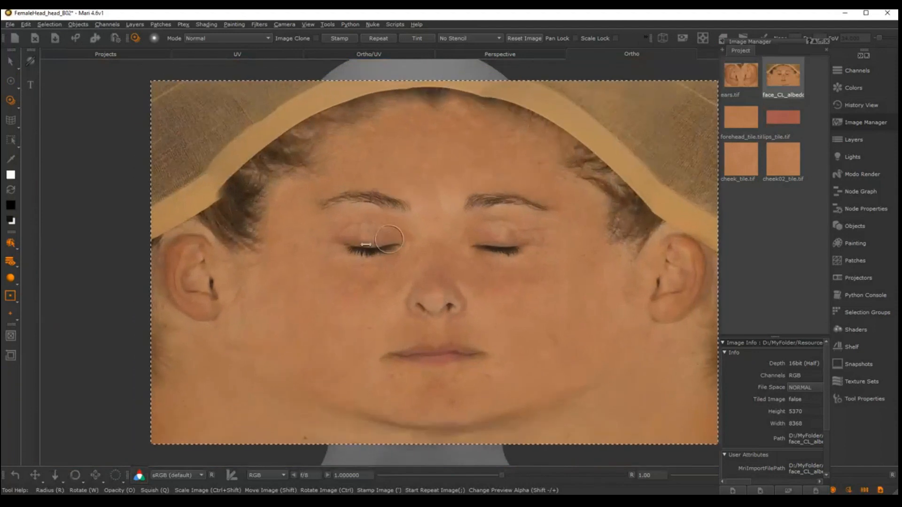
Nudge the photo over the head and bring the model to a straight frontal angle that matches the photographed face
left_click_drag(378, 247, 380, 256, "alt")
right_click_drag(380, 256, 451, 257, "alt")
mouse_move(451, 257)
middle_mouse_down("alt")
mouse_move(423, 246)
mouse_move(439, 226)
middle_mouse_up("alt")
right_click_drag(440, 226, 457, 226, "alt")
left_click_drag(484, 225, 487, 208, "alt")
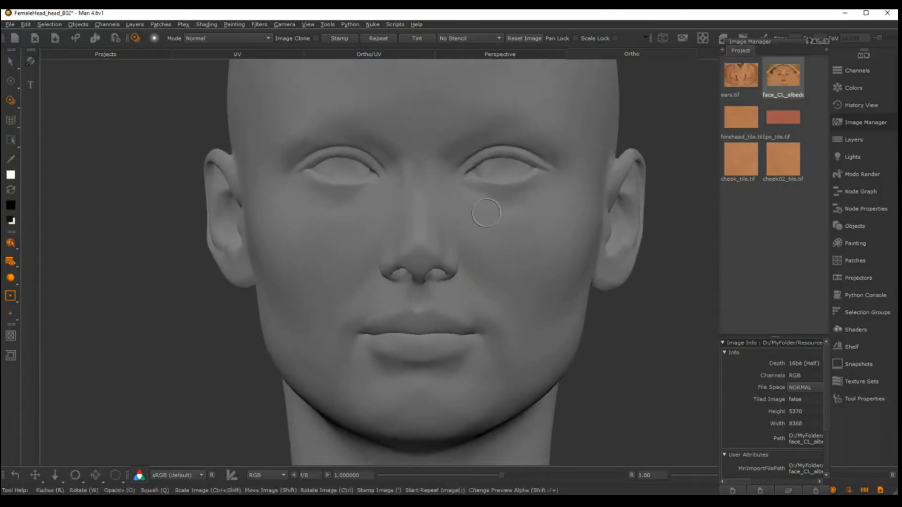
right_click_drag(360, 202, 548, 192, "alt")
mouse_move(548, 191)
middle_mouse_down("alt")
mouse_move(477, 192)
mouse_move(472, 225)
middle_mouse_up("alt")
mouse_move(472, 225)
right_mouse_down("alt")
mouse_move(483, 225)
mouse_move(459, 226)
right_mouse_up("alt")
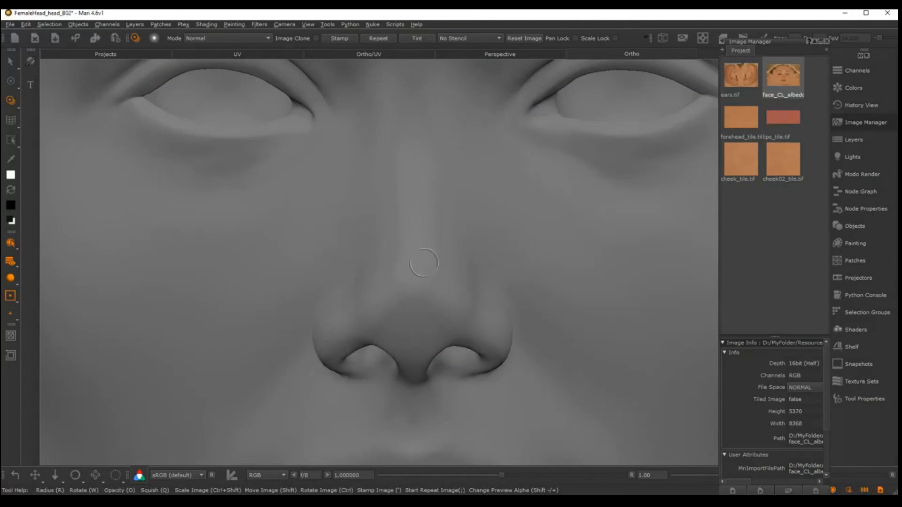
right_click_drag(446, 221, 417, 226, "alt")
middle_click_drag(470, 259, 437, 241, "alt")
right_click_drag(437, 241, 410, 230, "alt")
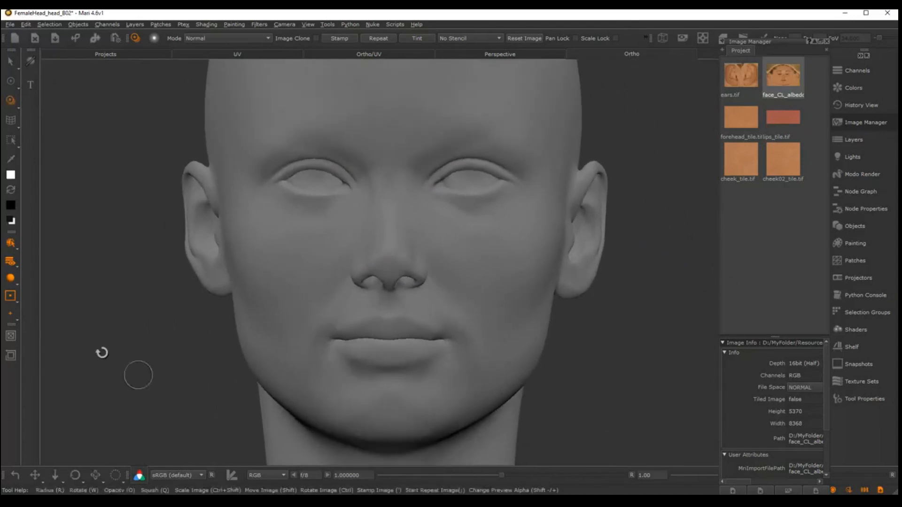
middle_click_drag(424, 225, 461, 218, "alt")
mouse_move(460, 218)
right_mouse_down("alt")
mouse_move(477, 212)
mouse_move(467, 219)
right_mouse_up("alt")
middle_click_drag(467, 219, 428, 224, "alt")
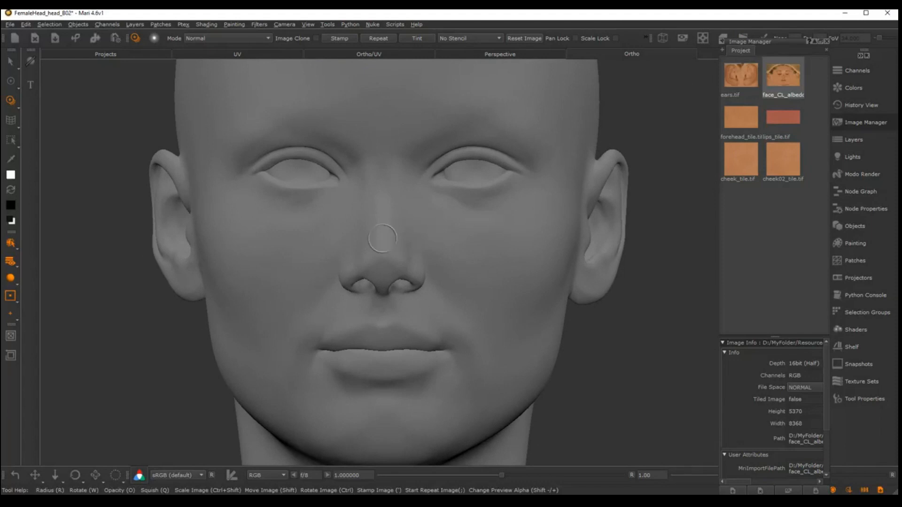
right_click_drag(361, 199, 388, 187, "alt")
mouse_move(361, 202)
middle_mouse_down("alt")
mouse_move(371, 204)
mouse_move(360, 203)
middle_mouse_up("alt")
mouse_move(360, 203)
right_mouse_down("alt")
mouse_move(399, 203)
mouse_move(334, 203)
right_mouse_up("alt")
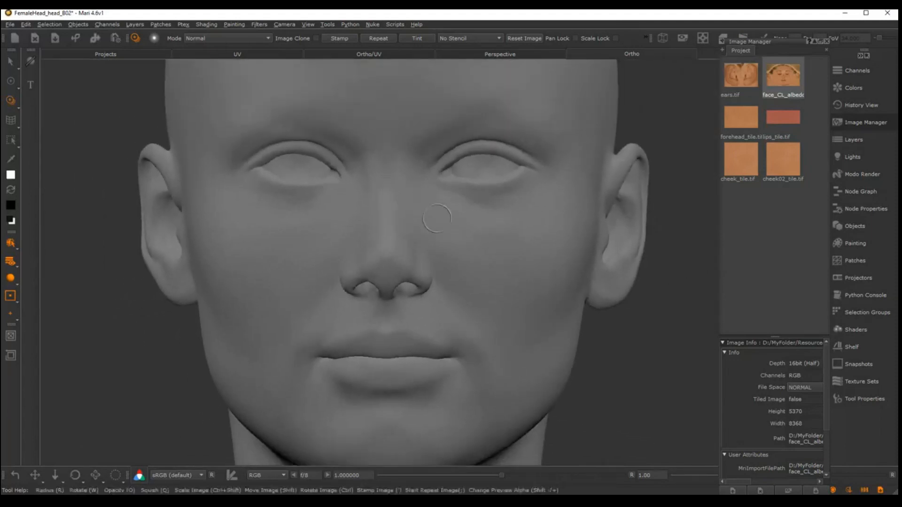
middle_click_drag(437, 218, 461, 231, "alt")
right_click_drag(475, 231, 453, 242, "alt")
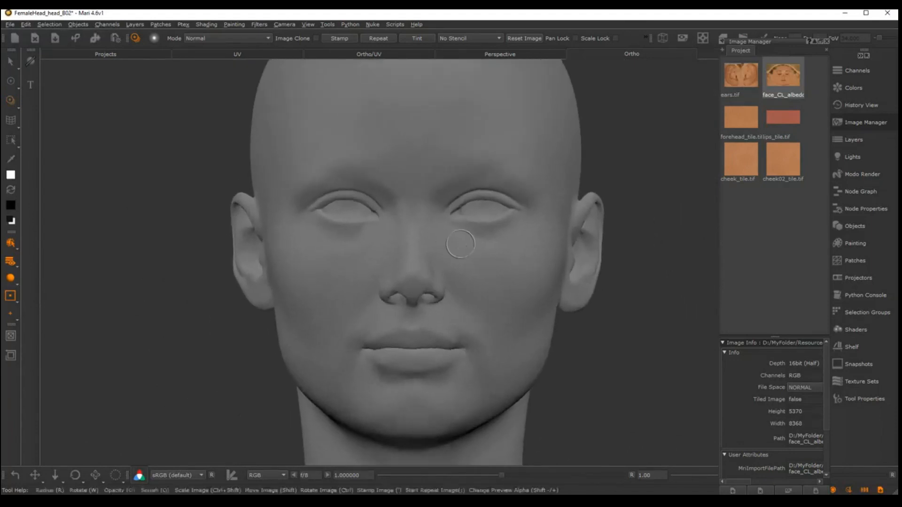
middle_click_drag(460, 244, 458, 246, "alt")
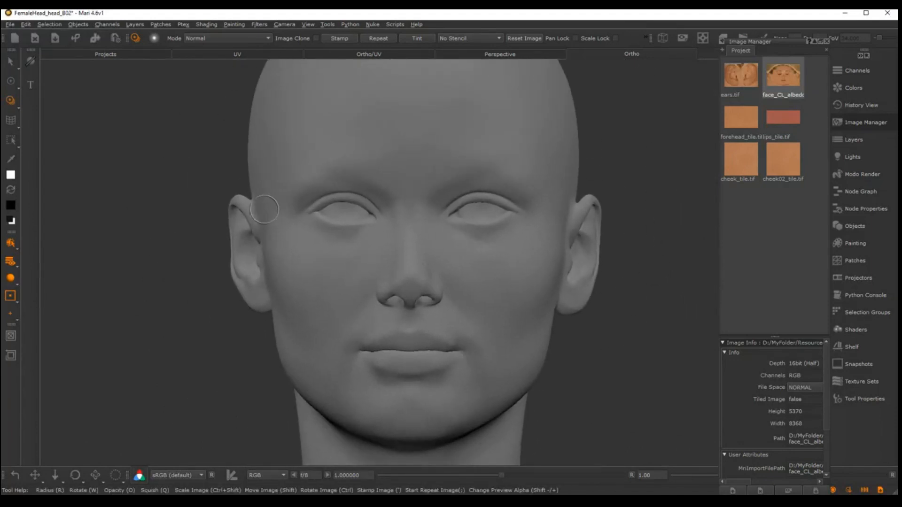
Inspect the eye area up close and fine-tune the head's frontal tilt, size and position for projecting the photo
right_click_drag(277, 209, 357, 189, "alt")
middle_click_drag(361, 187, 467, 316, "alt")
left_click_drag(376, 296, 403, 278, "alt")
right_click_drag(404, 278, 432, 270, "alt")
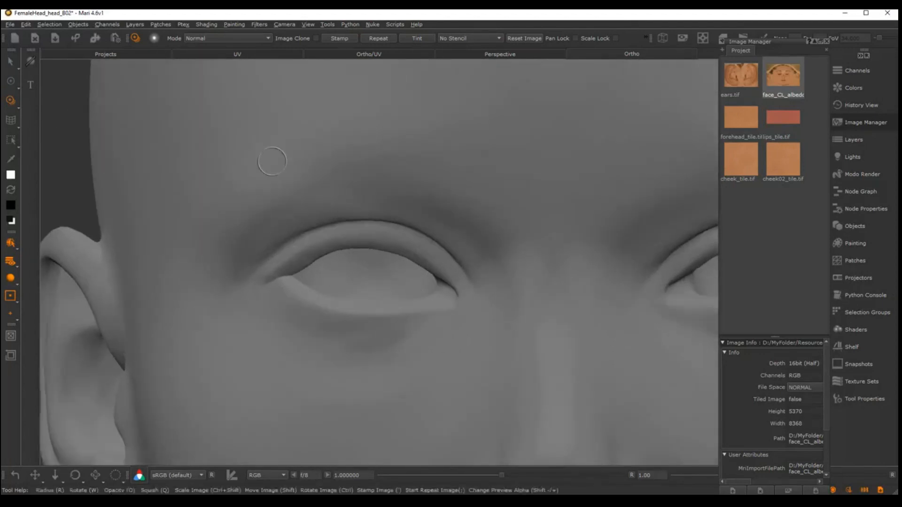
right_click_drag(526, 283, 467, 328, "alt")
middle_click_drag(467, 329, 376, 293, "alt")
right_click_drag(376, 293, 449, 255, "alt")
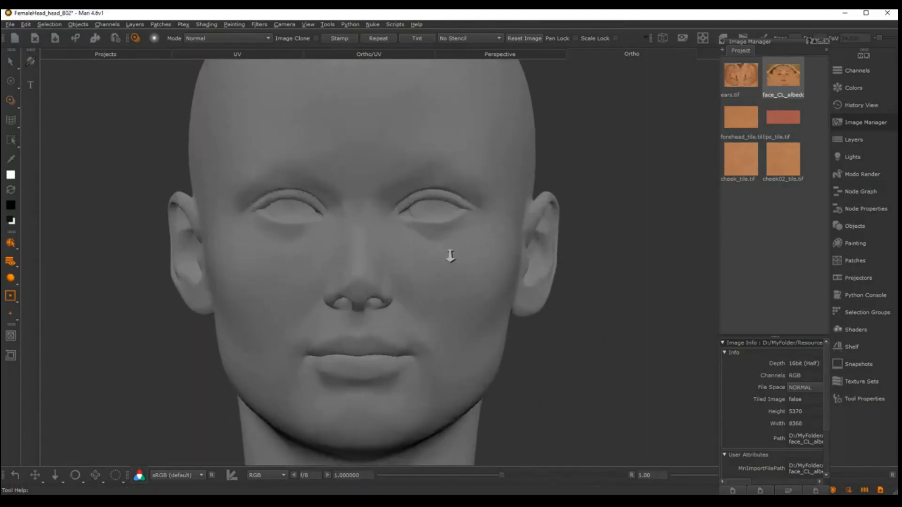
middle_click_drag(419, 248, 463, 233, "alt")
right_click_drag(463, 234, 464, 232, "alt")
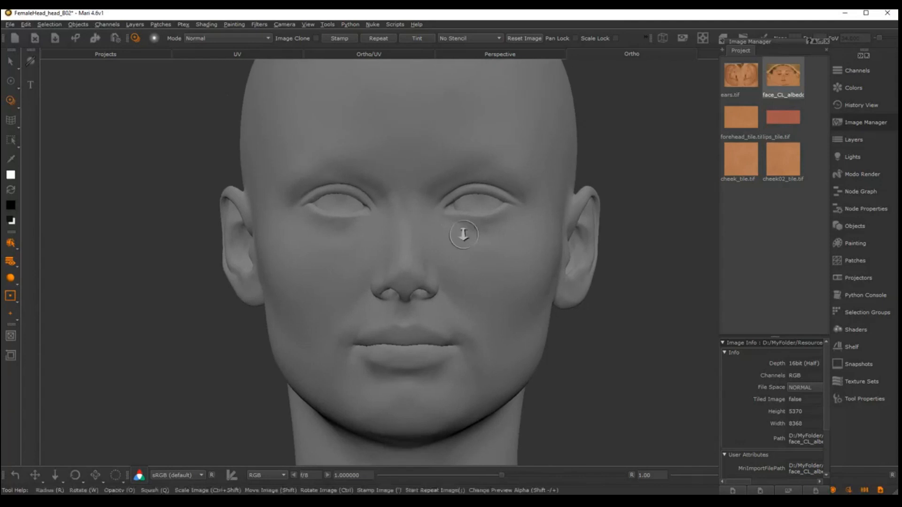
middle_click_drag(463, 233, 477, 241, "alt")
right_click_drag(478, 241, 481, 239, "alt")
middle_click_drag(481, 239, 475, 240, "alt")
right_click_drag(475, 240, 471, 239, "alt")
middle_click_drag(471, 239, 469, 236, "alt")
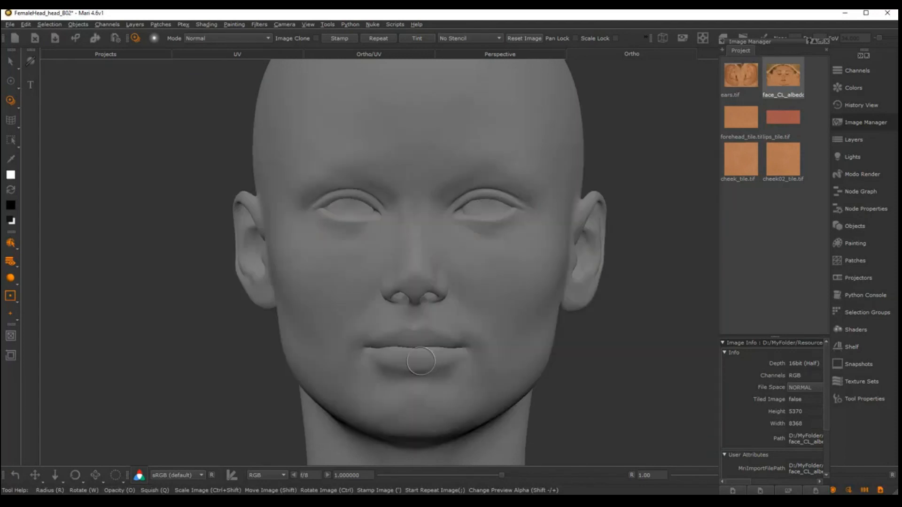
mouse_move(421, 367)
middle_mouse_down("alt")
mouse_move(435, 355)
mouse_move(427, 365)
middle_mouse_up("alt")
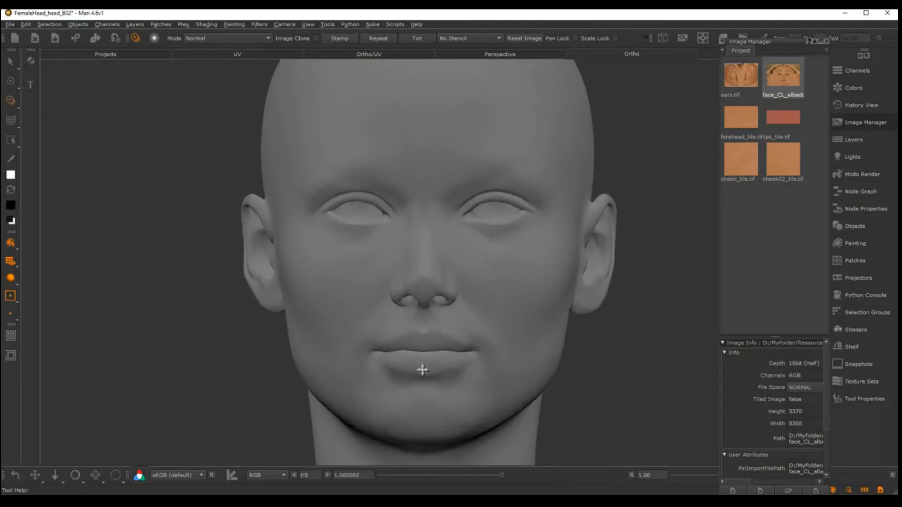
left_click_drag(421, 368, 422, 368, "alt")
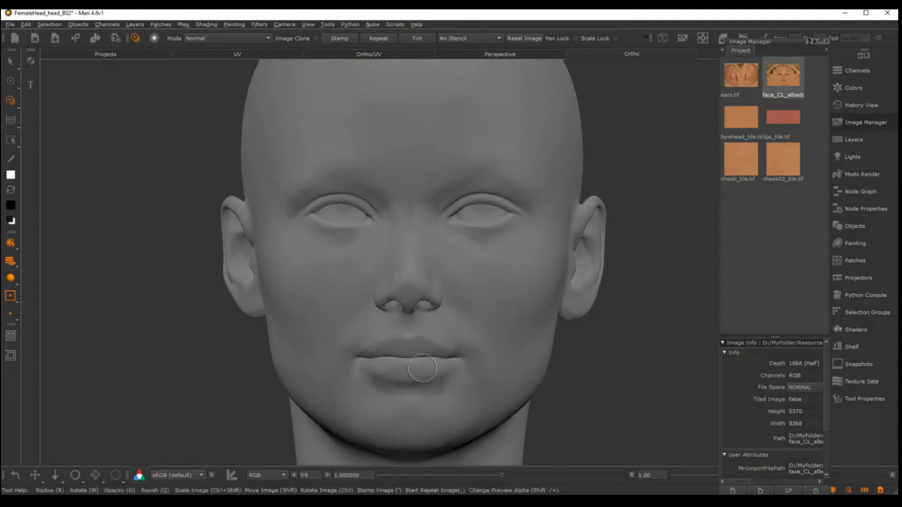
right_click_drag(444, 379, 438, 381, "alt")
middle_click_drag(437, 381, 431, 379, "alt")
right_click_drag(431, 378, 429, 378, "alt")
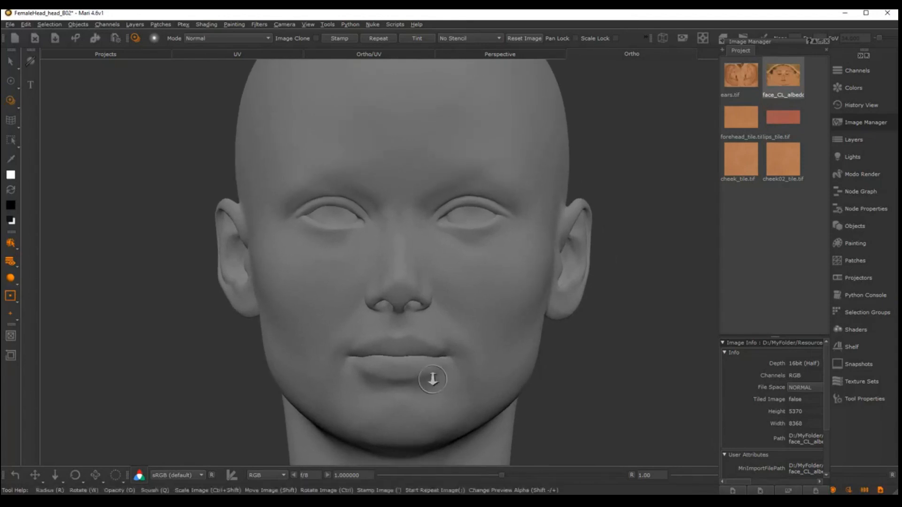
left_click_drag(498, 299, 478, 295, "shift")
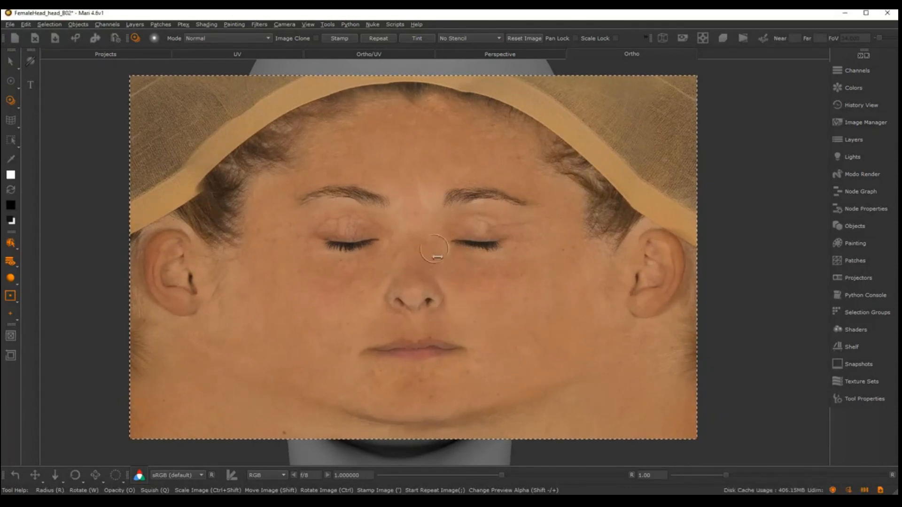
Lower the image preview's opacity, then scale and move the face photo until its nose and mouth line up with the model
mouse_move(436, 267)
left_mouse_down("ctrl+shift")
mouse_move(463, 269)
mouse_move(402, 274)
mouse_move(459, 258)
mouse_move(426, 278)
left_mouse_up("ctrl+shift")
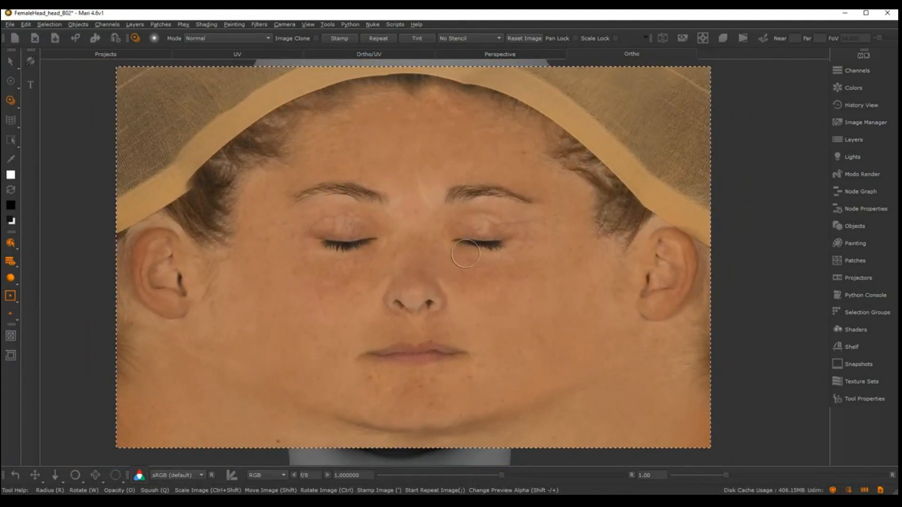
key("shift+minus")
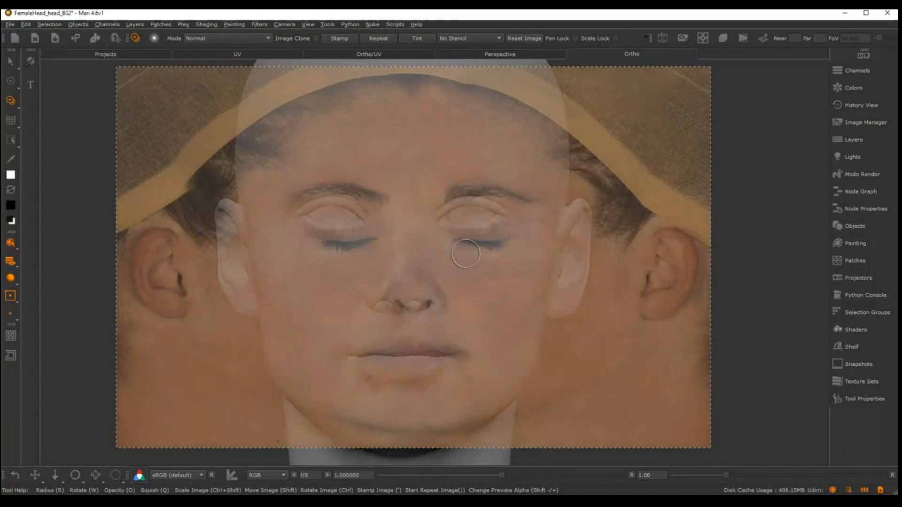
mouse_move(514, 282)
left_mouse_down("shift")
mouse_move(492, 298)
mouse_move(508, 305)
left_mouse_up("shift")
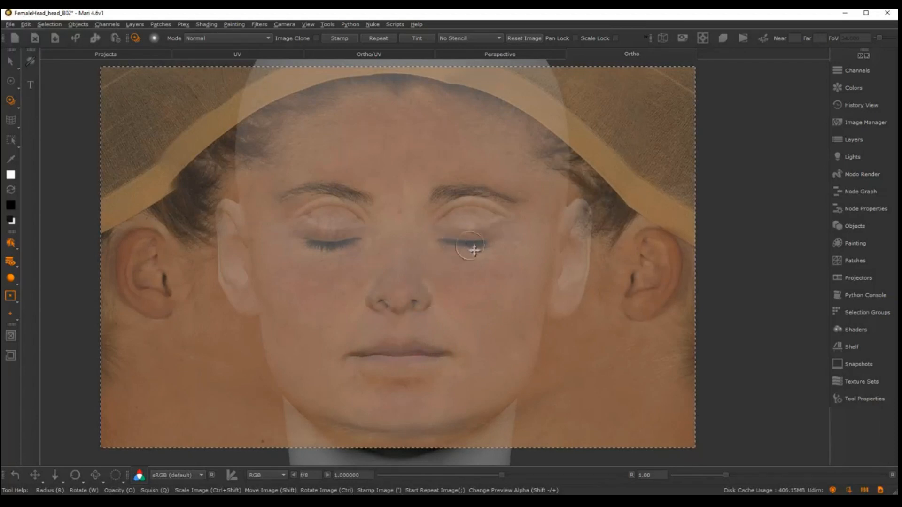
mouse_move(470, 290)
left_mouse_down("ctrl+shift")
mouse_move(507, 285)
mouse_move(503, 302)
mouse_move(514, 303)
mouse_move(504, 296)
mouse_move(477, 303)
mouse_move(489, 305)
left_mouse_up("ctrl+shift")
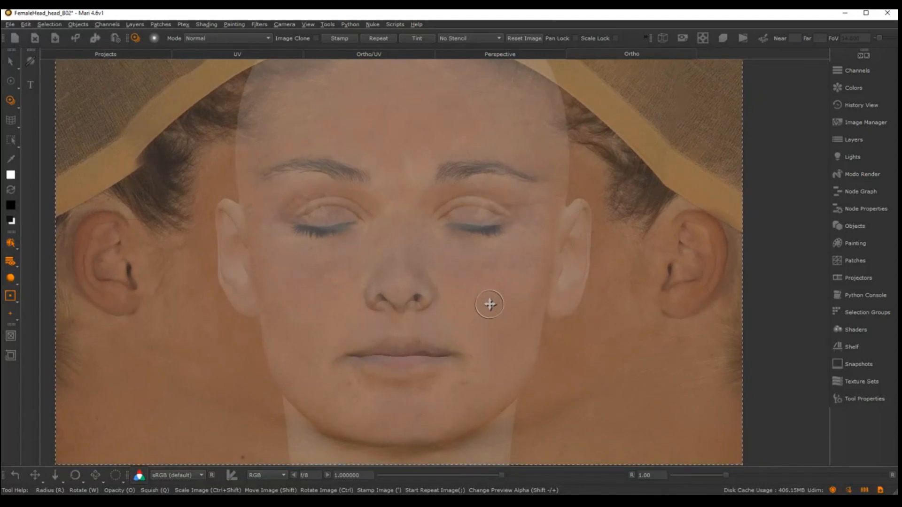
mouse_move(486, 298)
left_mouse_down("ctrl+shift")
mouse_move(477, 296)
mouse_move(488, 311)
mouse_move(473, 312)
mouse_move(478, 323)
mouse_move(482, 312)
left_mouse_up("ctrl+shift")
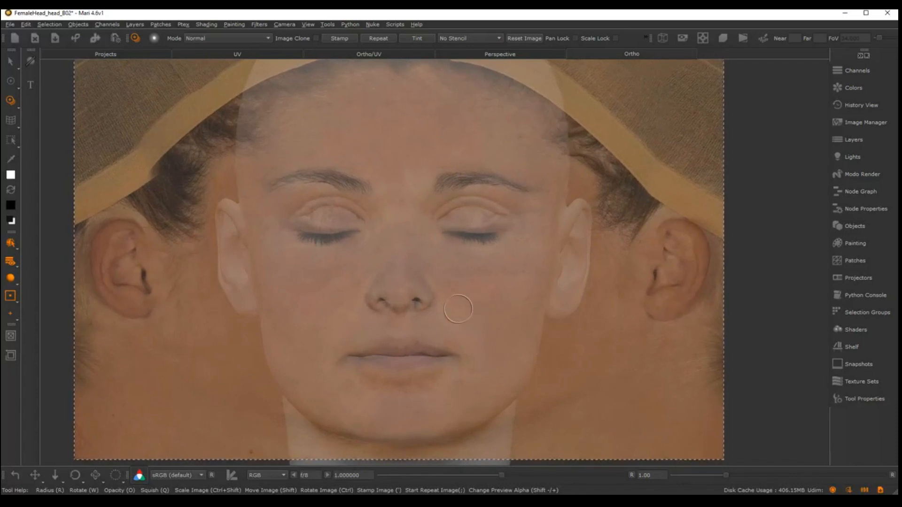
Choose the SUPERs brush from the basic brushes, enlarge its radius and paint the photo over the nose and mouth
key("space")
left_click(423, 277)
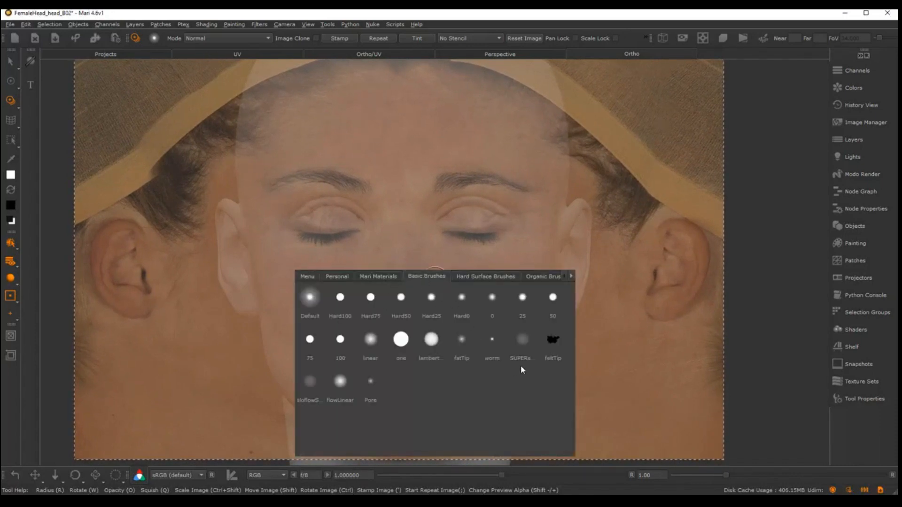
left_click(523, 354)
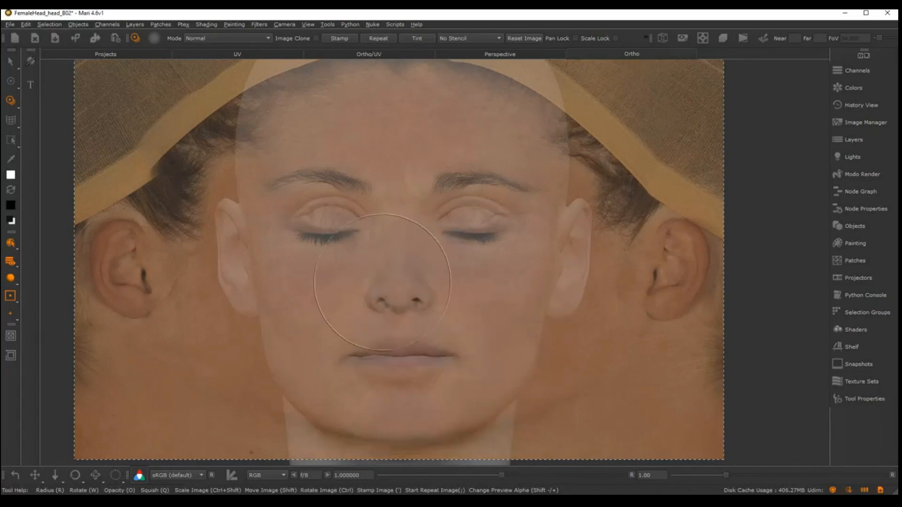
left_click_drag(416, 314, 417, 324)
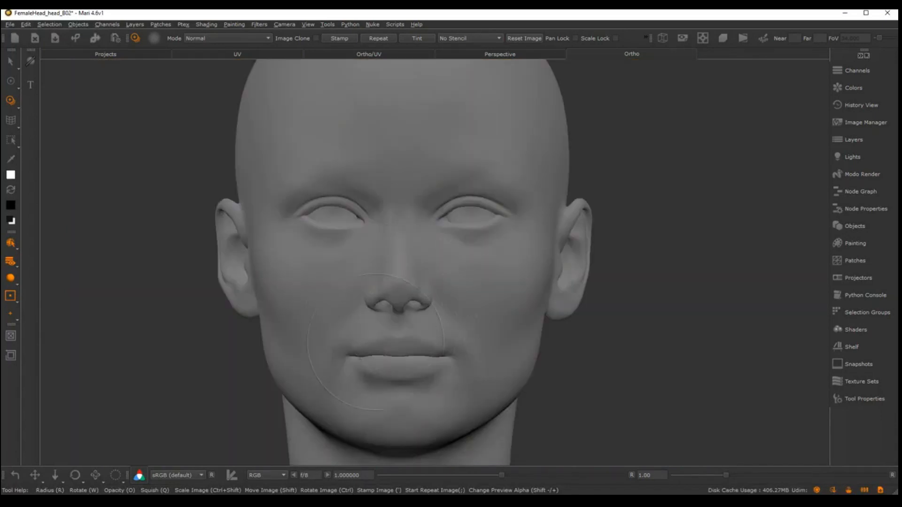
Select the front face patch and paint the photo's skin through onto the nose, mouth, cheeks, chin and lower ears
key("s")
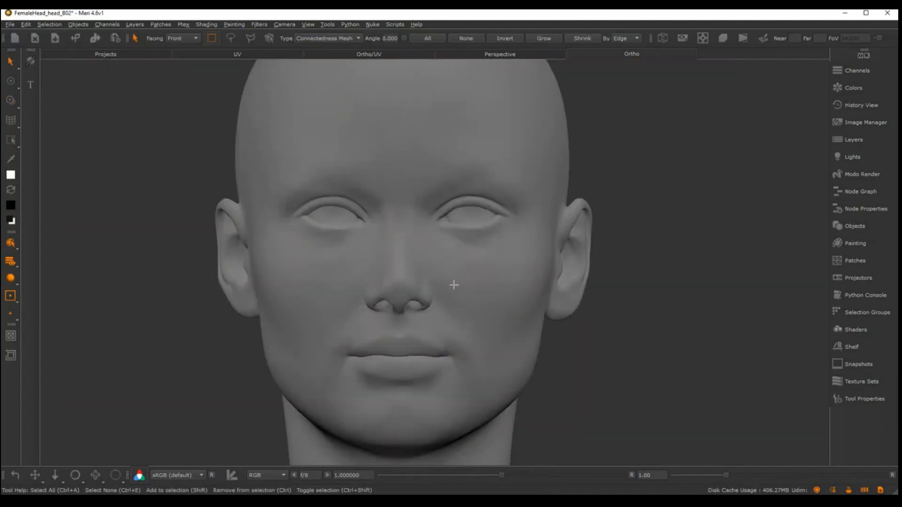
left_click(452, 288)
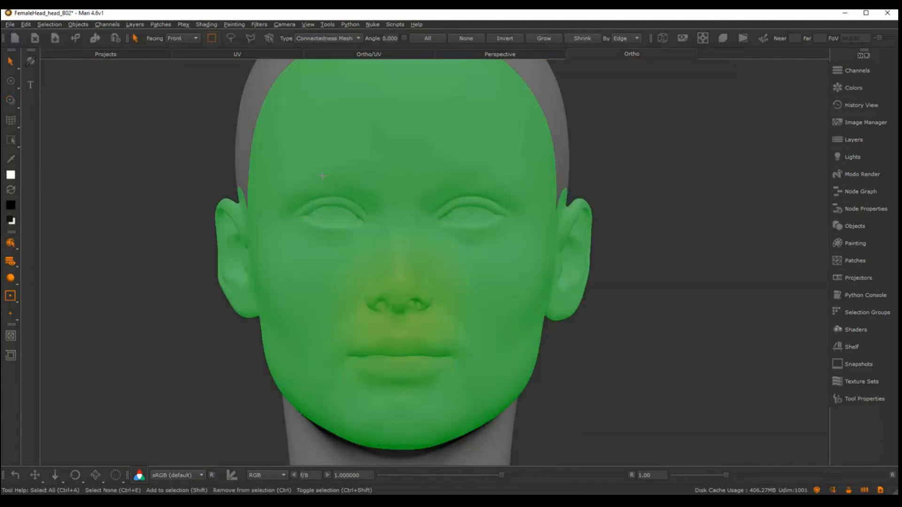
key("u")
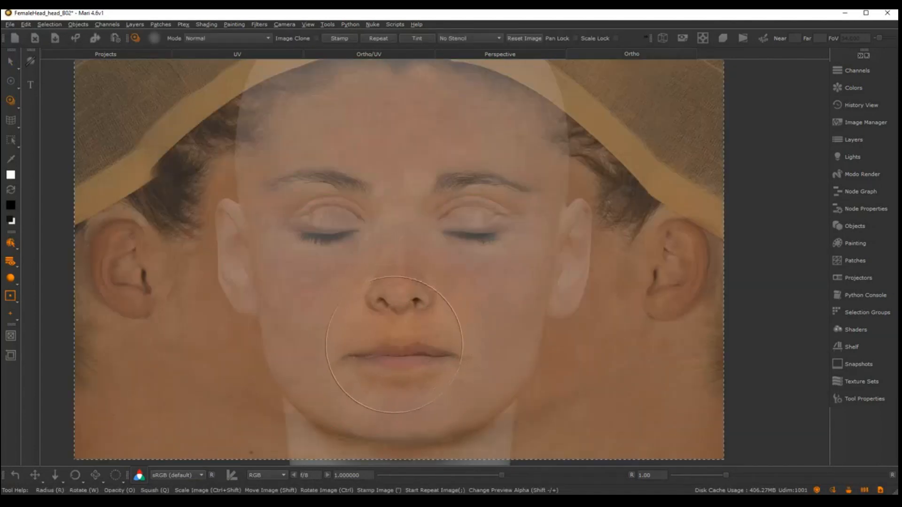
left_click_drag(394, 355, 396, 303)
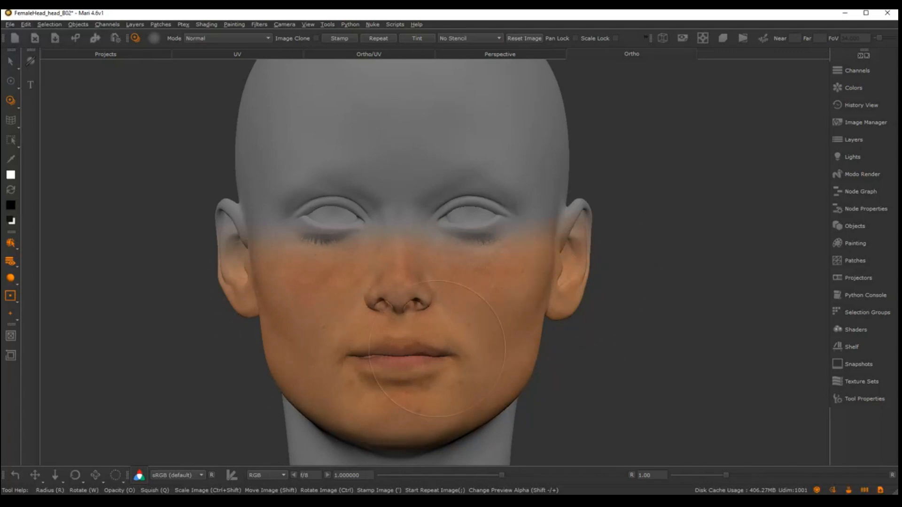
Paint the photo's skin detail over the cheeks, mouth and chin, and bake the paint onto the front layer
left_click_drag(438, 349, 449, 347)
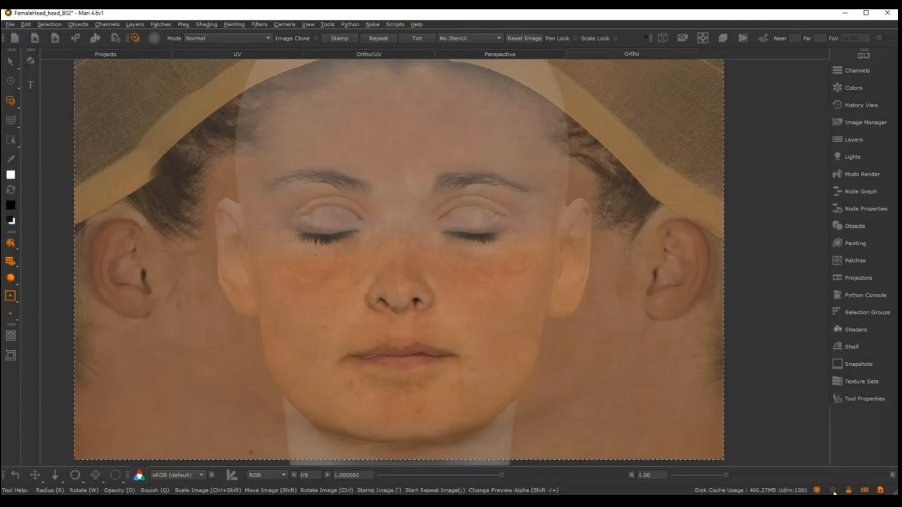
left_click_drag(431, 358, 376, 342)
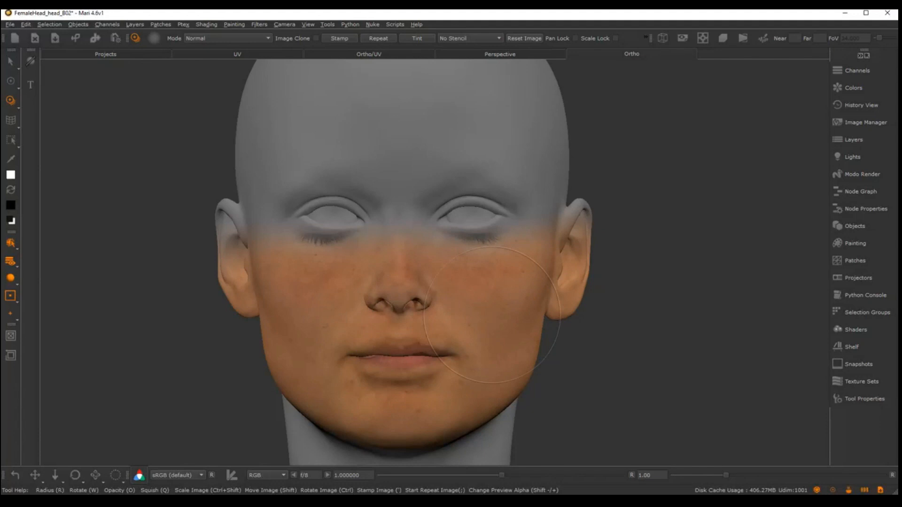
key("b")
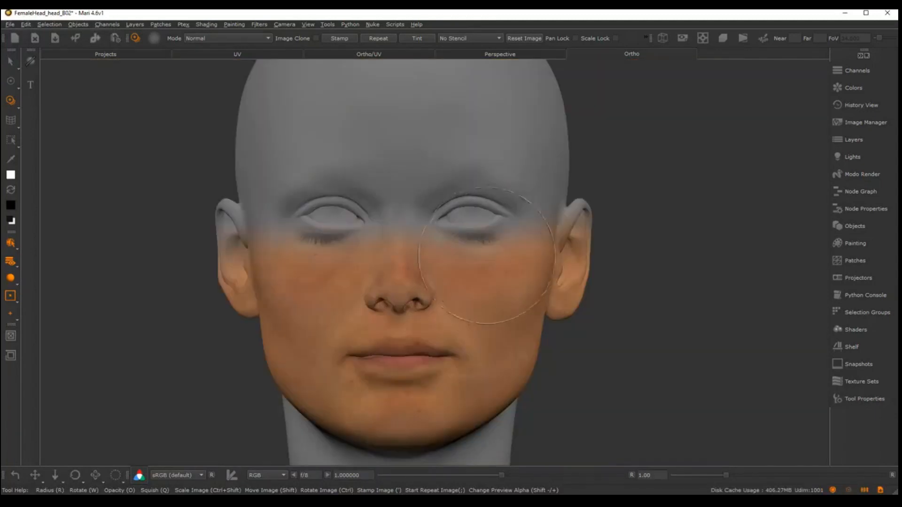
Reposition the head under the photo so the eyelids and brows line up, and paint the model's left eye, brow and forehead
mouse_move(490, 253)
middle_mouse_down("alt")
mouse_move(502, 227)
mouse_move(493, 244)
middle_mouse_up("alt")
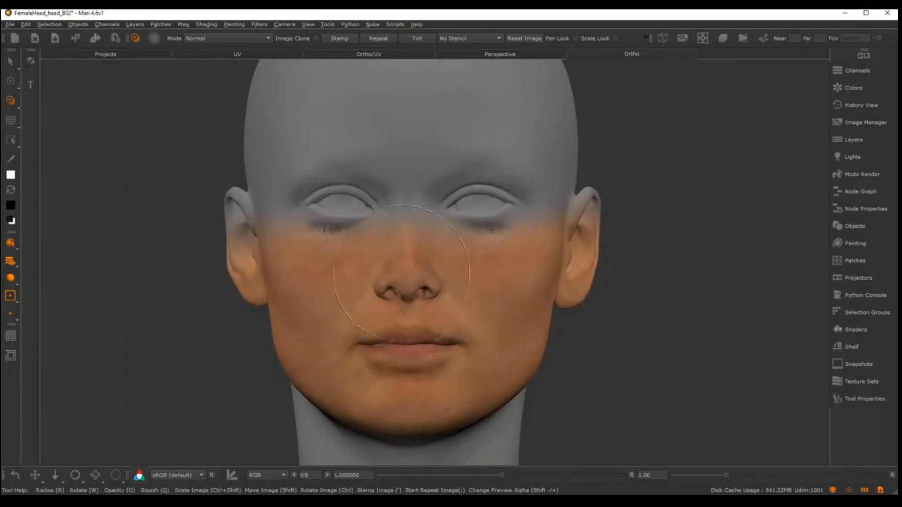
mouse_move(496, 222)
middle_mouse_down("alt")
mouse_move(487, 314)
mouse_move(484, 298)
mouse_move(480, 317)
mouse_move(478, 275)
middle_mouse_up("alt")
left_click_drag(469, 240, 486, 232, "shift")
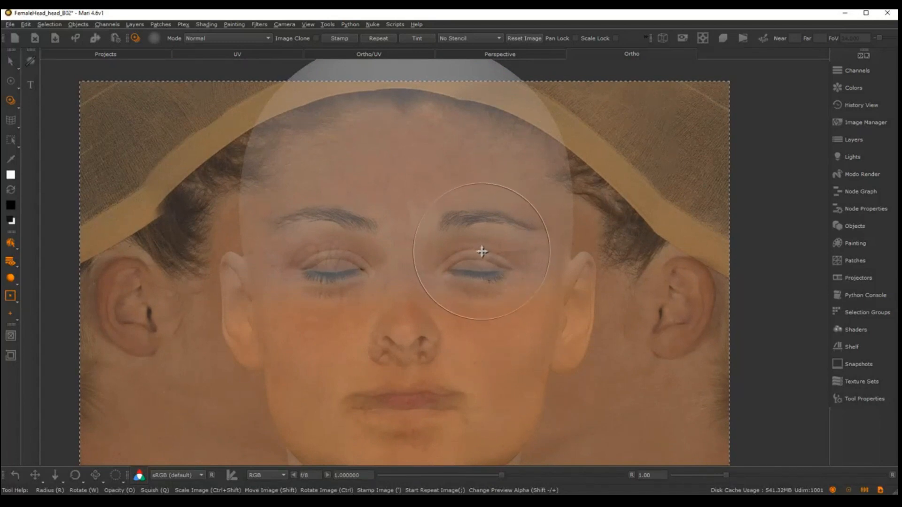
mouse_move(481, 255)
left_mouse_down("shift")
mouse_move(492, 265)
mouse_move(477, 239)
mouse_move(445, 261)
left_mouse_up("shift")
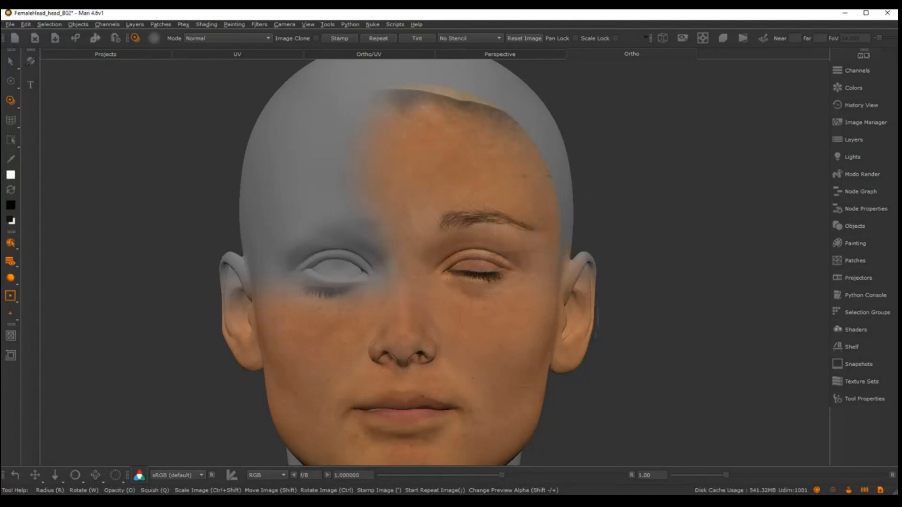
Paint the photo over the model's right eye, brow and forehead, filling the face patch up to the hairline on both sides
left_click_drag(508, 215, 527, 244)
left_click_drag(458, 283, 453, 280)
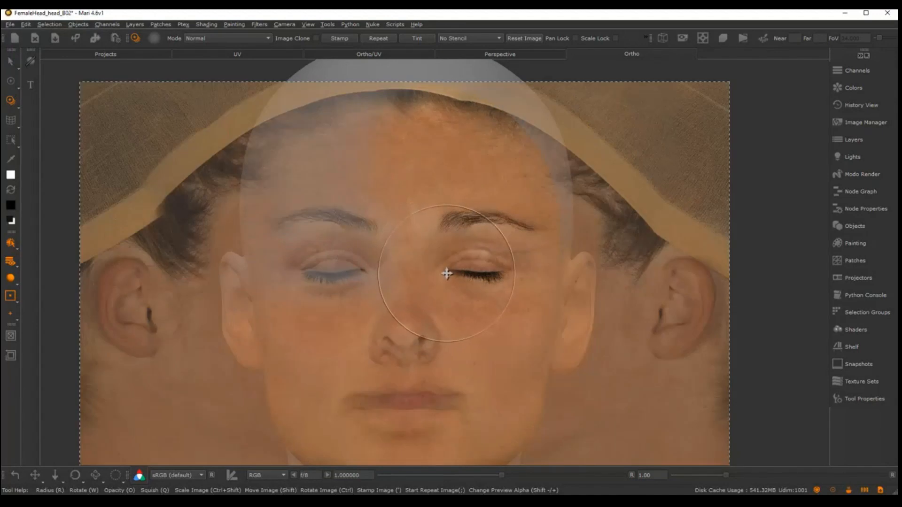
mouse_move(355, 224)
left_mouse_down()
mouse_move(342, 239)
mouse_move(370, 238)
left_mouse_up()
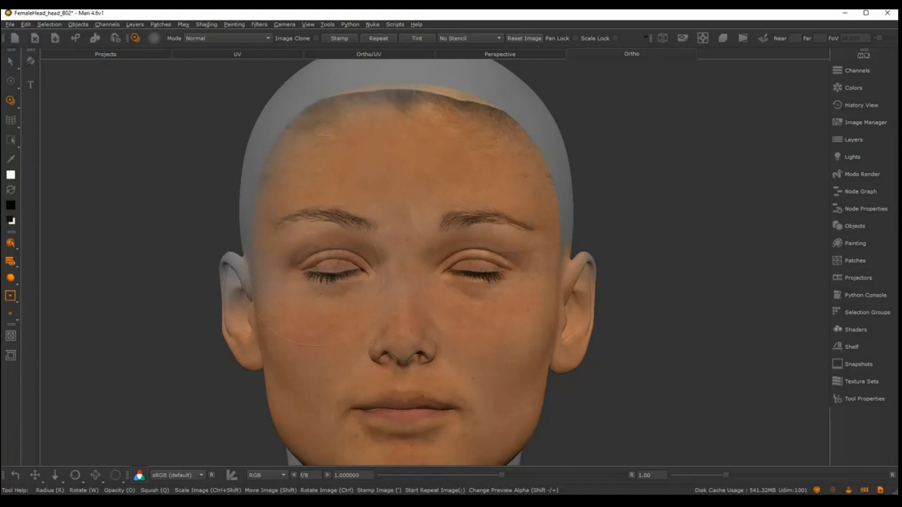
mouse_move(277, 257)
left_mouse_down()
mouse_move(274, 234)
mouse_move(337, 220)
left_mouse_up()
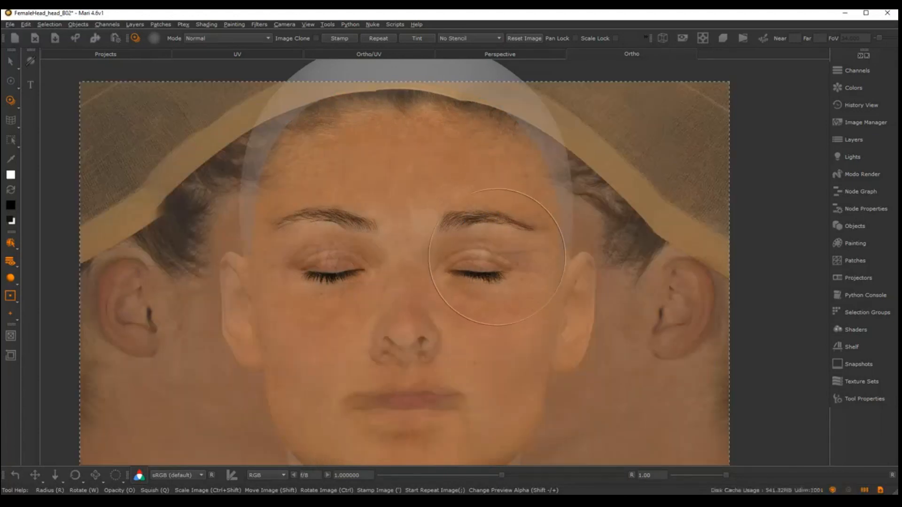
key("Escape")
Turn the head to show its right side and adjust its angle, size and position for projecting the photo
mouse_move(491, 279)
middle_mouse_down("alt")
mouse_move(514, 199)
mouse_move(507, 220)
middle_mouse_up("alt")
mouse_move(517, 231)
left_mouse_down("alt")
mouse_move(574, 221)
mouse_move(560, 240)
mouse_move(610, 264)
mouse_move(615, 256)
left_mouse_up("alt")
key("t")
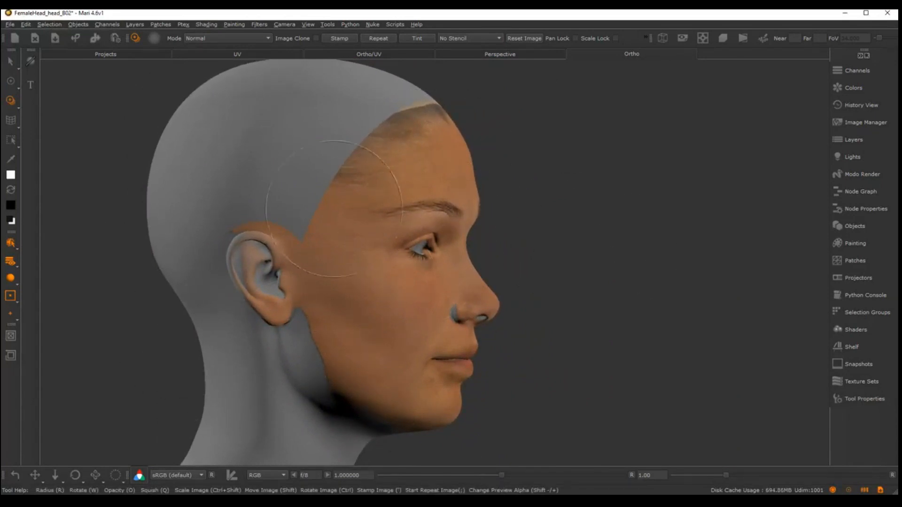
left_click_drag(516, 269, 582, 280, "alt")
right_click_drag(583, 279, 555, 269, "alt")
left_click_drag(556, 269, 519, 260, "alt")
mouse_move(519, 260)
right_mouse_down("alt")
mouse_move(554, 251)
mouse_move(540, 248)
right_mouse_up("alt")
middle_click_drag(542, 246, 570, 225, "alt")
right_click_drag(571, 226, 594, 202, "alt")
middle_click_drag(593, 176, 590, 193, "alt")
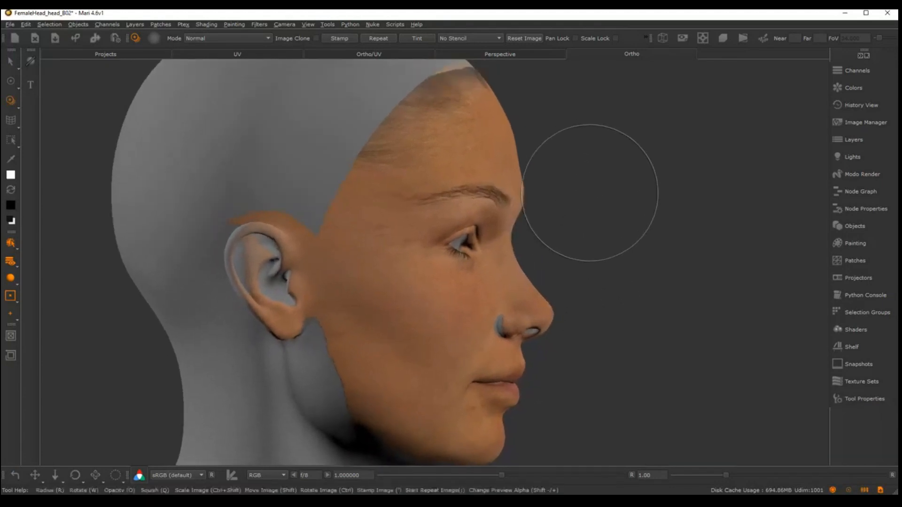
left_click_drag(590, 194, 580, 203, "alt")
right_click_drag(580, 204, 580, 168, "alt")
middle_click_drag(581, 168, 588, 154, "alt")
right_click_drag(587, 154, 586, 177, "alt")
middle_click_drag(585, 177, 580, 184, "alt")
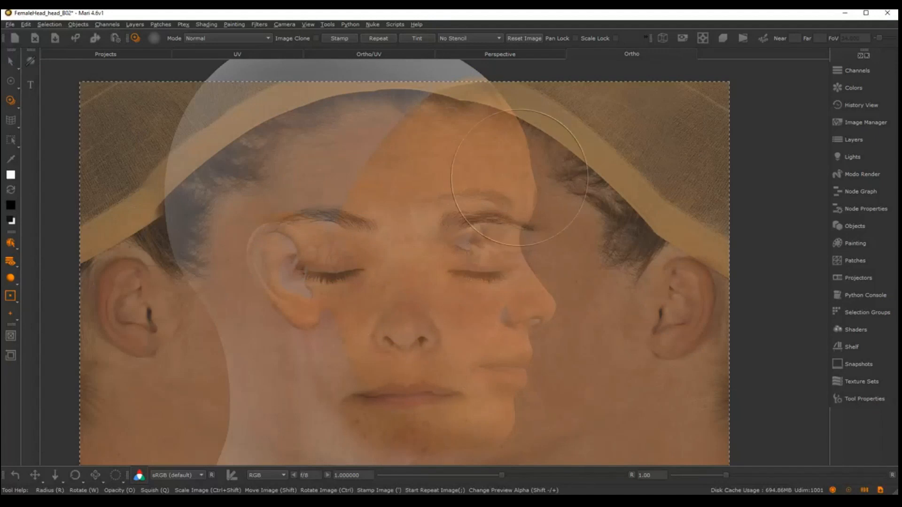
Add a paint layer above faceFront_col and name it faceR_col
key("p")
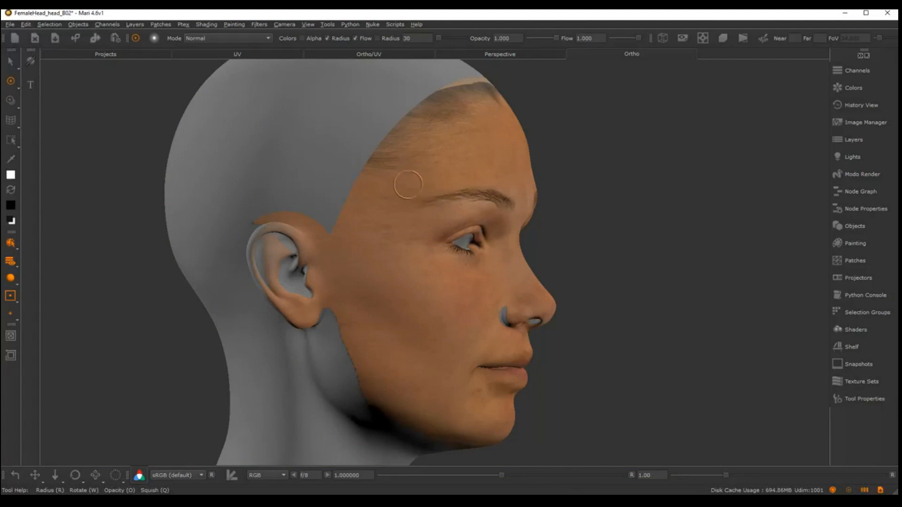
left_click(859, 142)
left_click(585, 212)
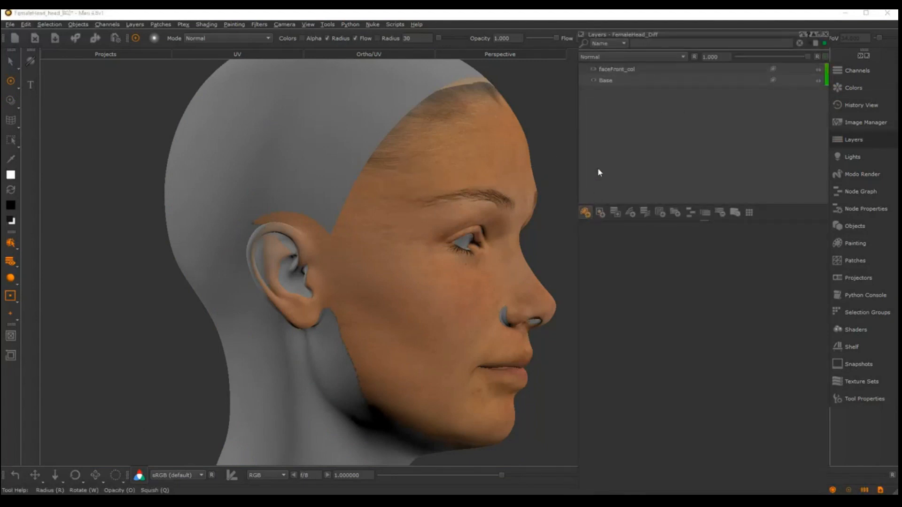
double_click(607, 69)
type("faceR")
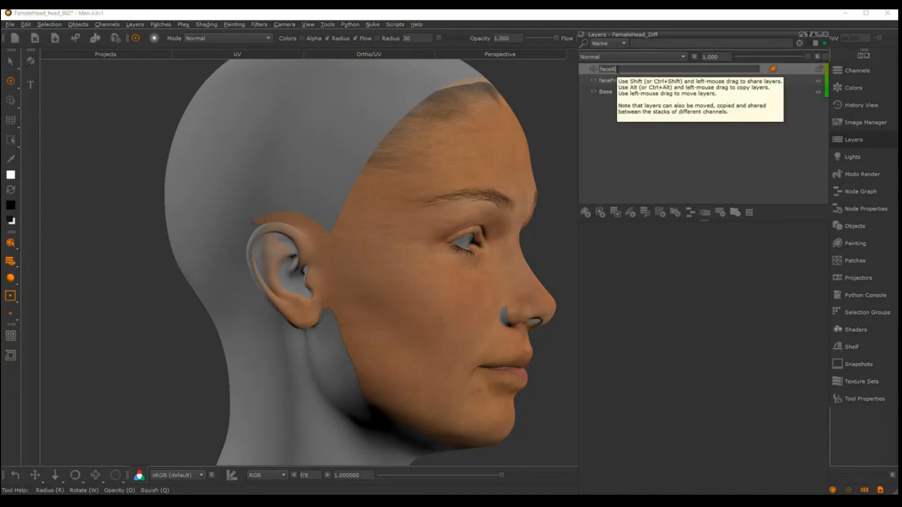
type("_col")
key("Return")
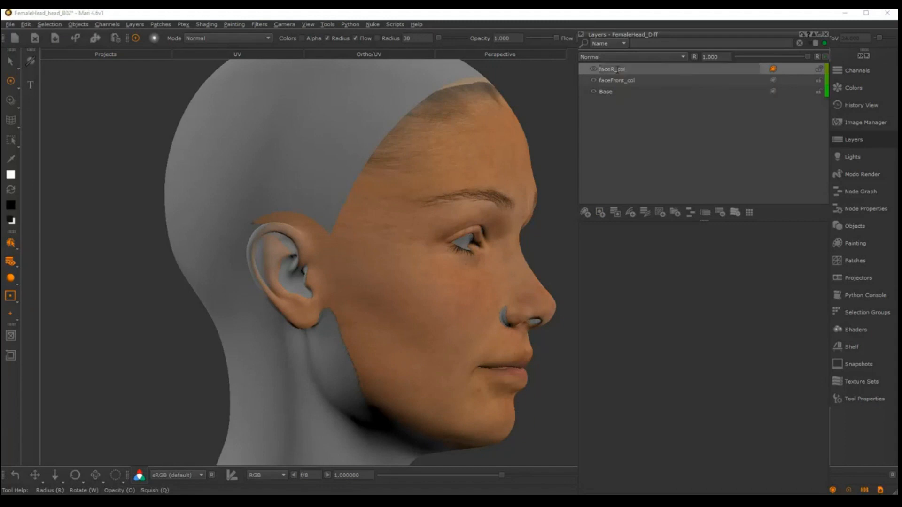
left_click(824, 35)
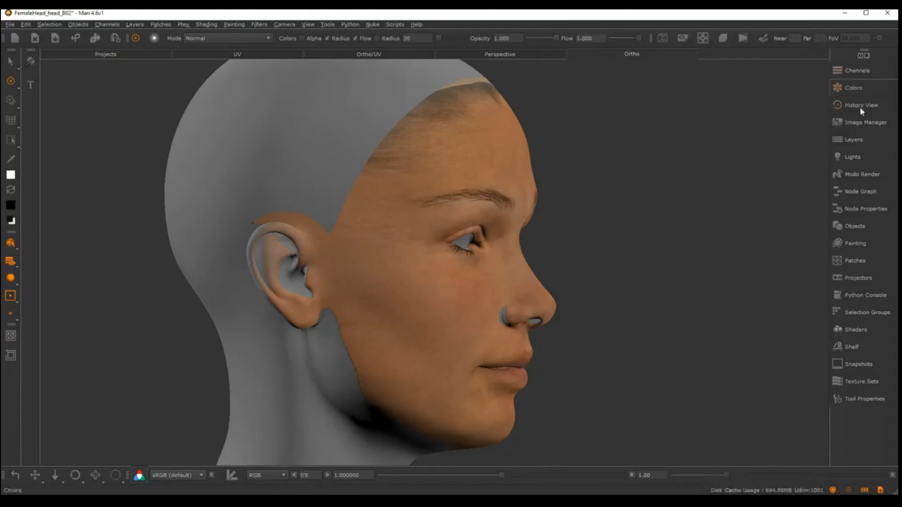
Load the face_CL_albedo photo for projection and move and scale it until its ear and brow match the model's right side
left_click(860, 126)
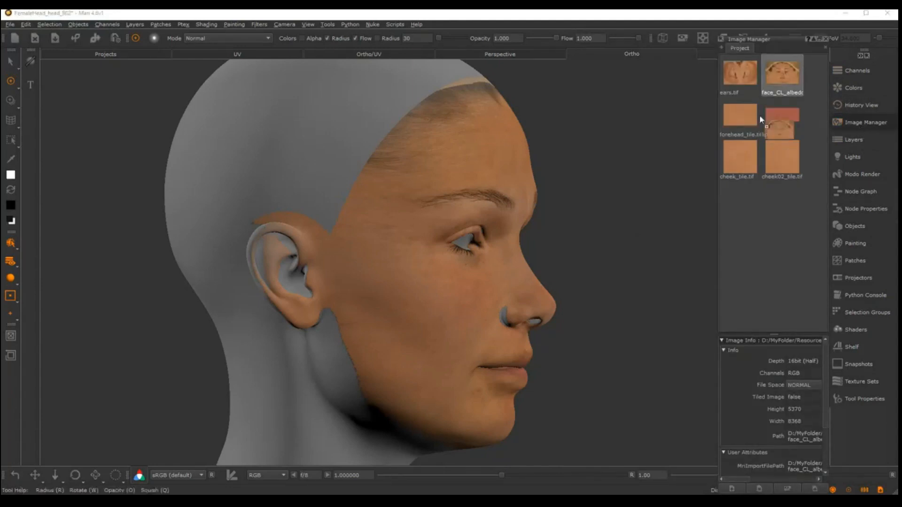
double_click(759, 114)
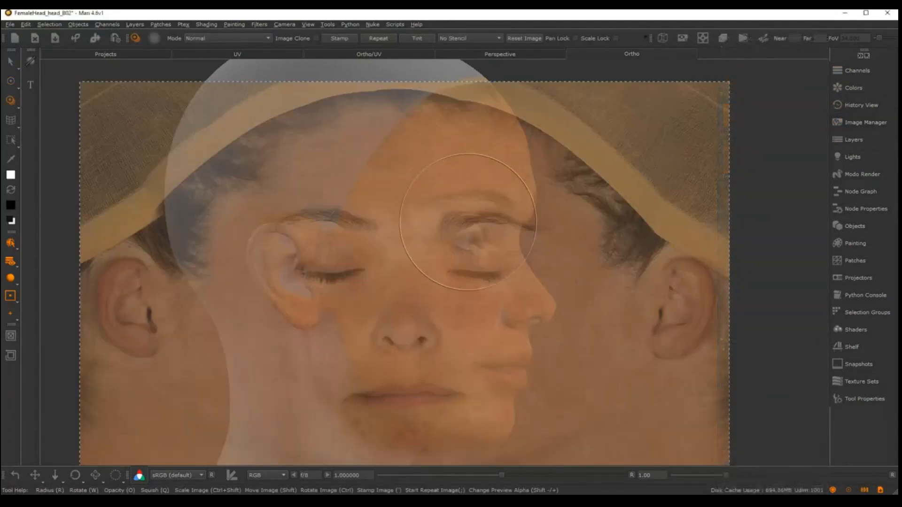
mouse_move(312, 279)
left_mouse_down("shift")
mouse_move(438, 244)
mouse_move(417, 241)
mouse_move(403, 258)
left_mouse_up("shift")
left_click_drag(504, 210, 479, 203, "ctrl+shift")
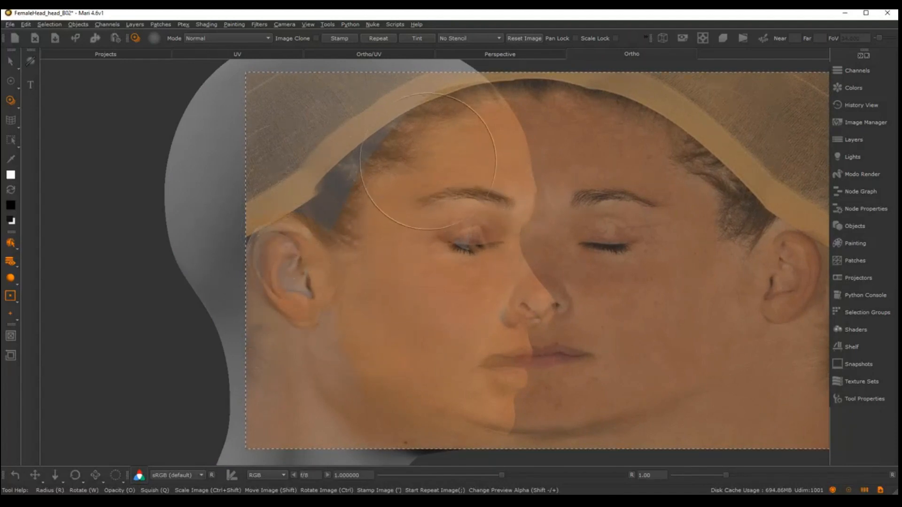
left_click_drag(463, 199, 459, 210, "ctrl+shift")
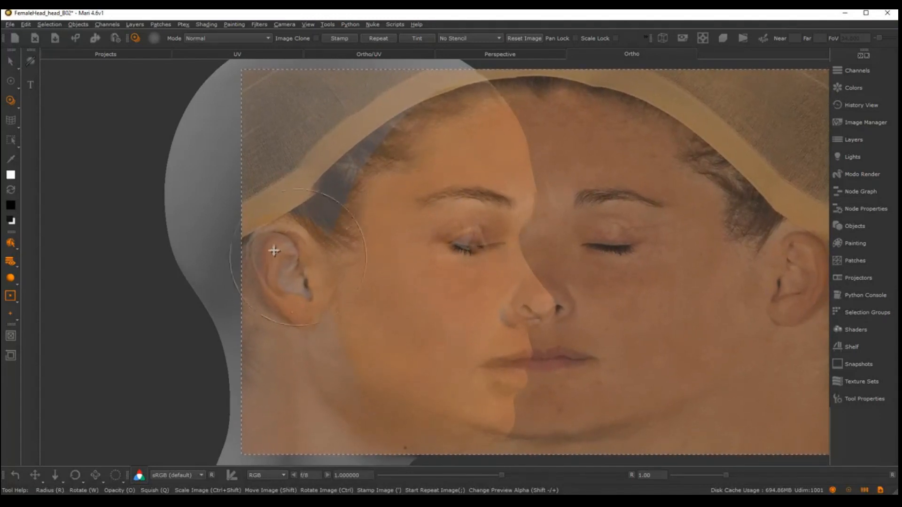
Paint the photo over the right ear, temple hairline, cheek and jaw, and bake the paint onto faceR_col
left_click_drag(307, 249, 327, 310)
left_click_drag(291, 233, 322, 294)
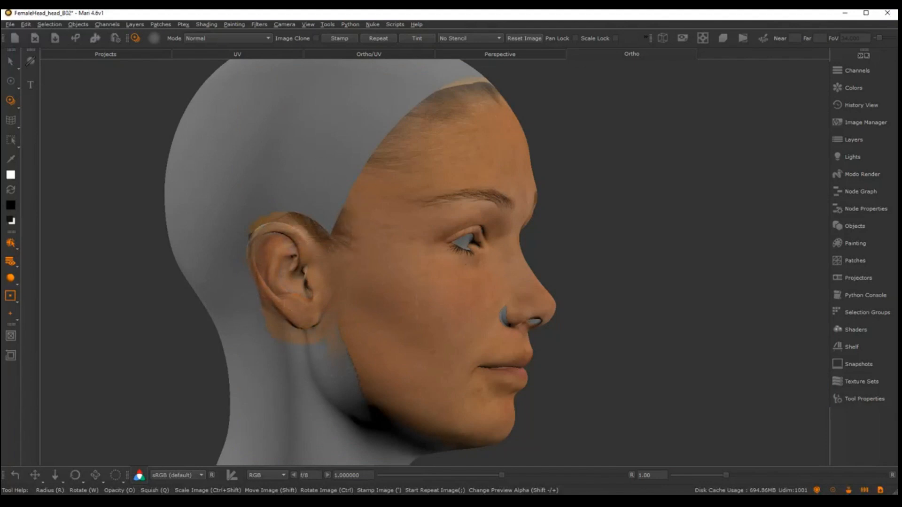
left_click_drag(347, 210, 380, 153)
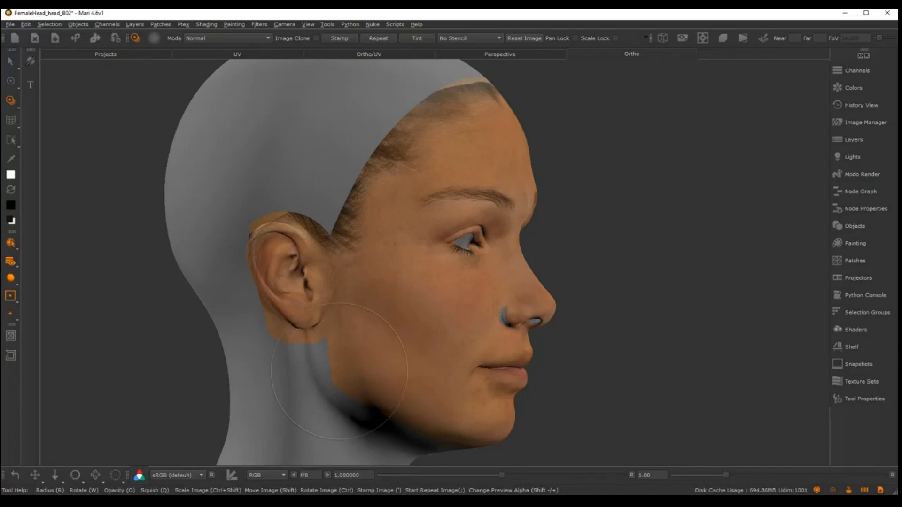
key("b")
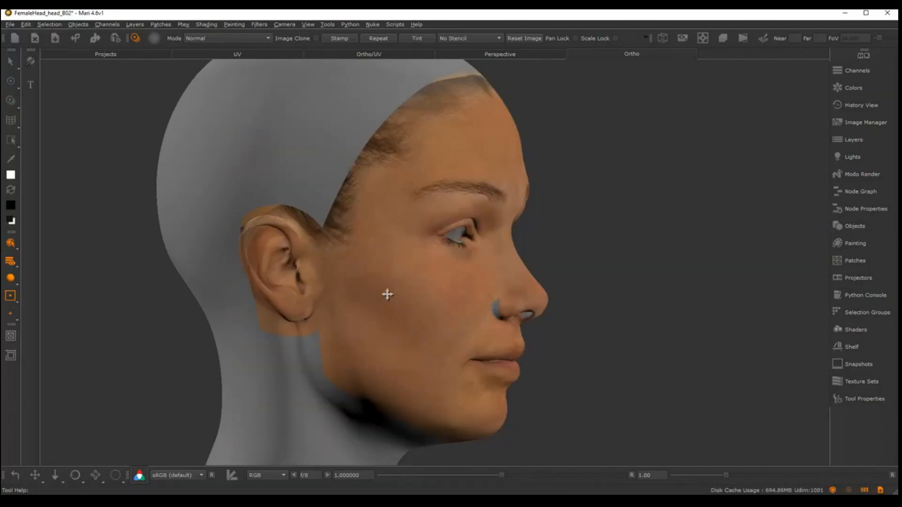
Turn the head to show its left side and add a paint layer named faceL_col above faceR_col
mouse_move(388, 294)
middle_mouse_down()
mouse_move(433, 284)
mouse_move(338, 282)
mouse_move(379, 306)
mouse_move(470, 262)
mouse_move(403, 242)
mouse_move(403, 282)
middle_mouse_up()
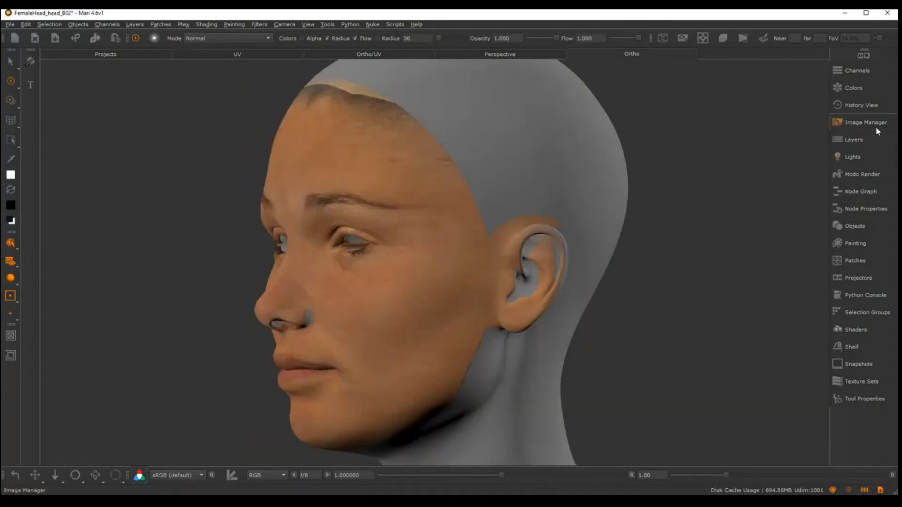
left_click(862, 139)
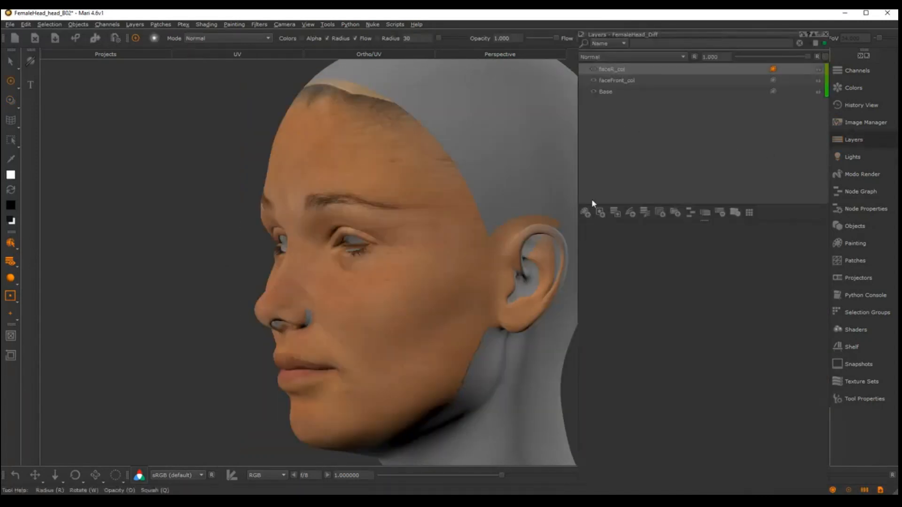
left_click(585, 213)
double_click(608, 69)
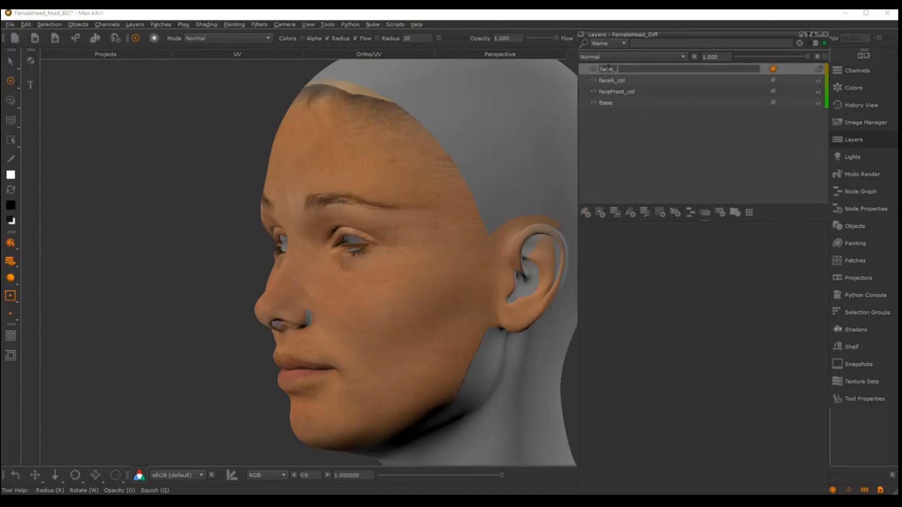
key("Return")
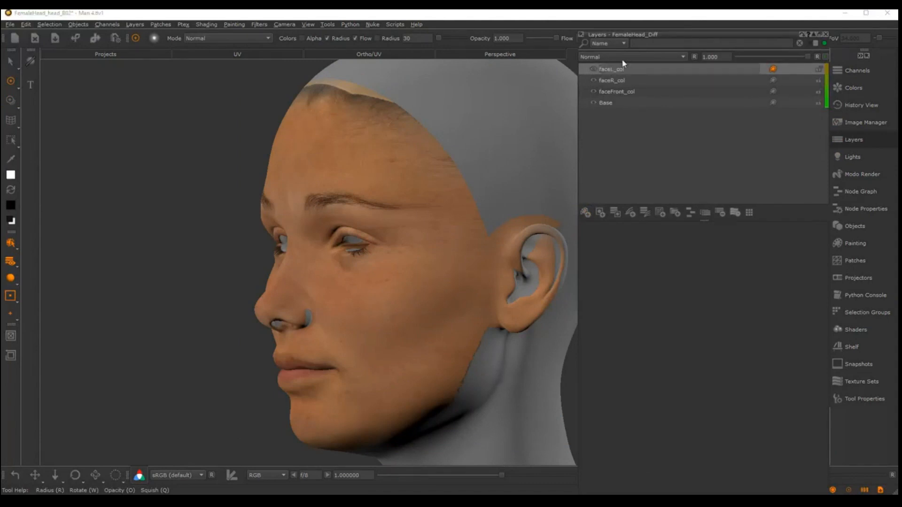
left_click(825, 35)
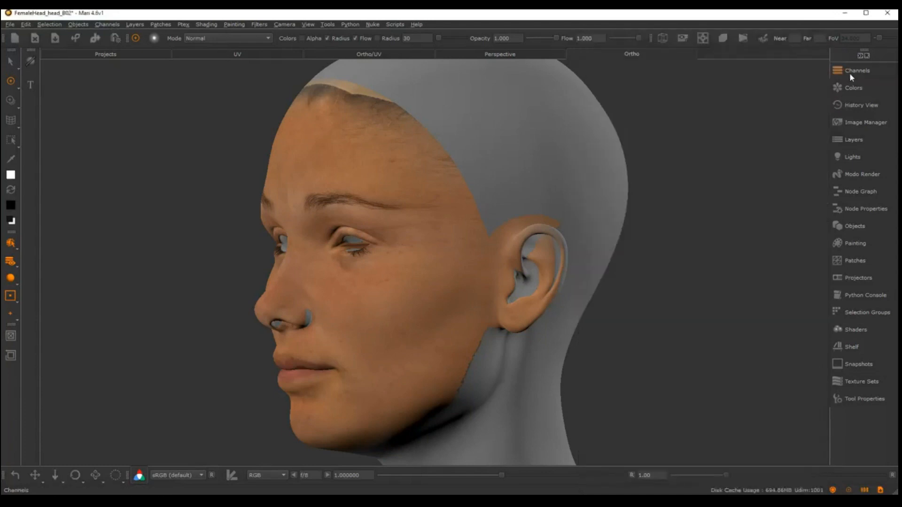
Load the face_CL_albedo photo from the project images as the projection image over the left side of the head
left_click(849, 71)
left_click(853, 70)
left_click(859, 124)
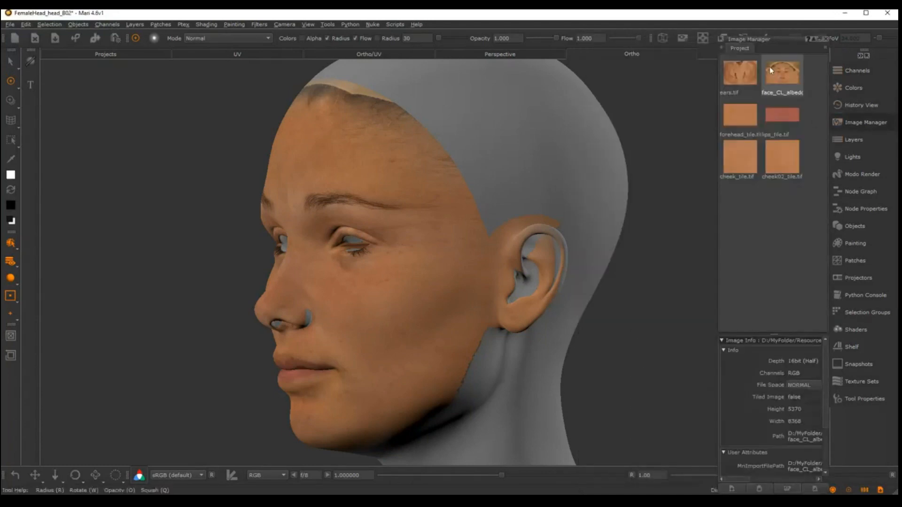
left_click_drag(776, 75, 534, 214)
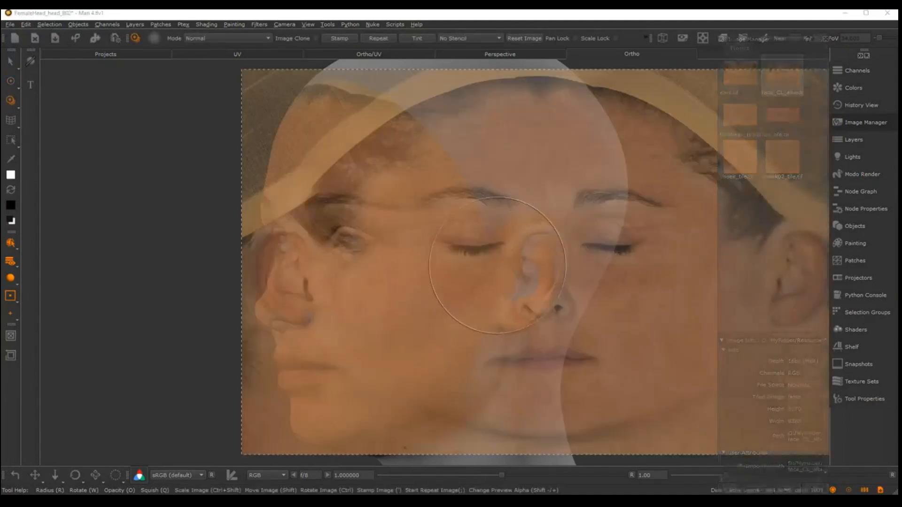
Move and scale the face photo until its ear, brow and nose match the left side of the head
left_click_drag(600, 299, 423, 294, "shift")
mouse_move(529, 325)
left_mouse_down("shift")
mouse_move(444, 334)
mouse_move(455, 338)
left_mouse_up("shift")
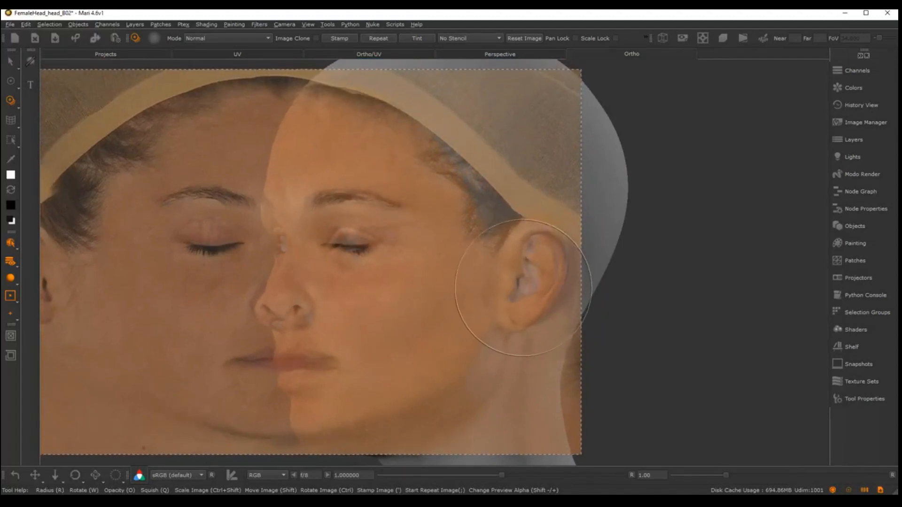
mouse_move(508, 295)
left_mouse_down("alt")
mouse_move(486, 292)
mouse_move(486, 276)
left_mouse_up("alt")
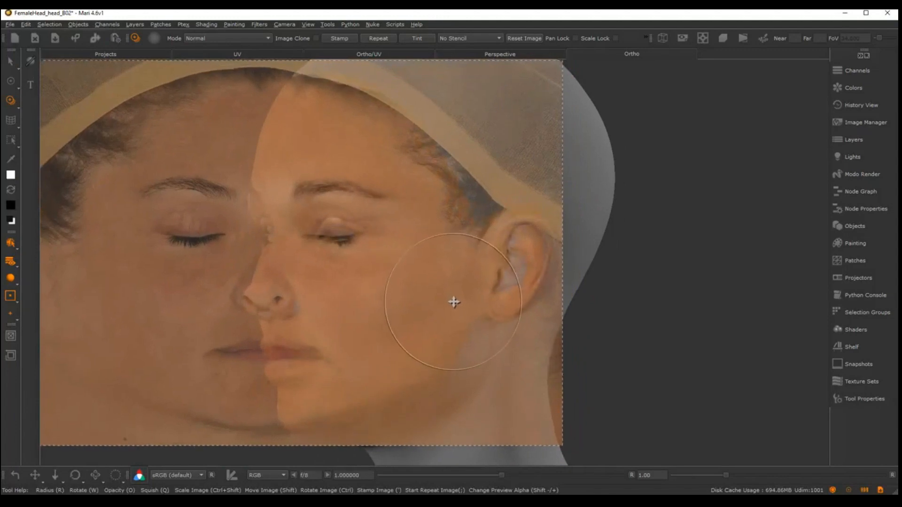
left_click_drag(528, 254, 498, 270, "ctrl+shift")
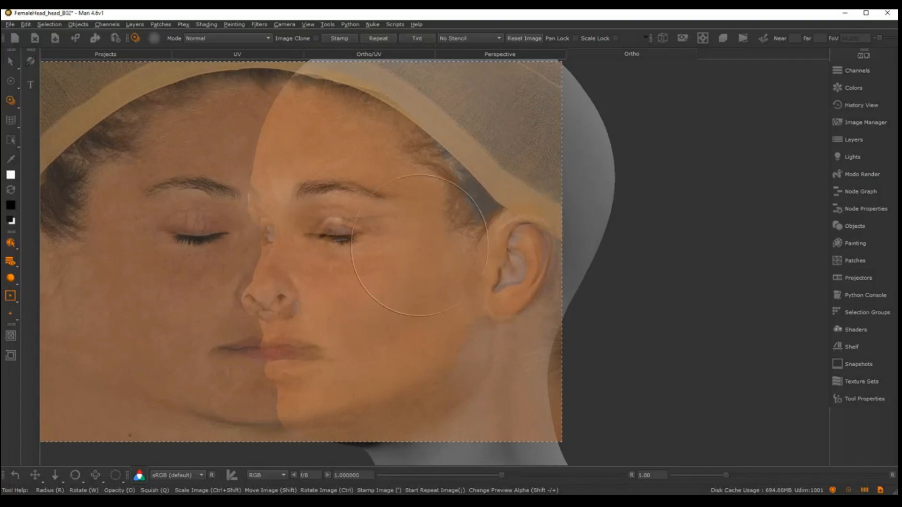
Project the photo onto faceL_col over the left ear, temple hairline, cheek and jaw
key("apostrophe")
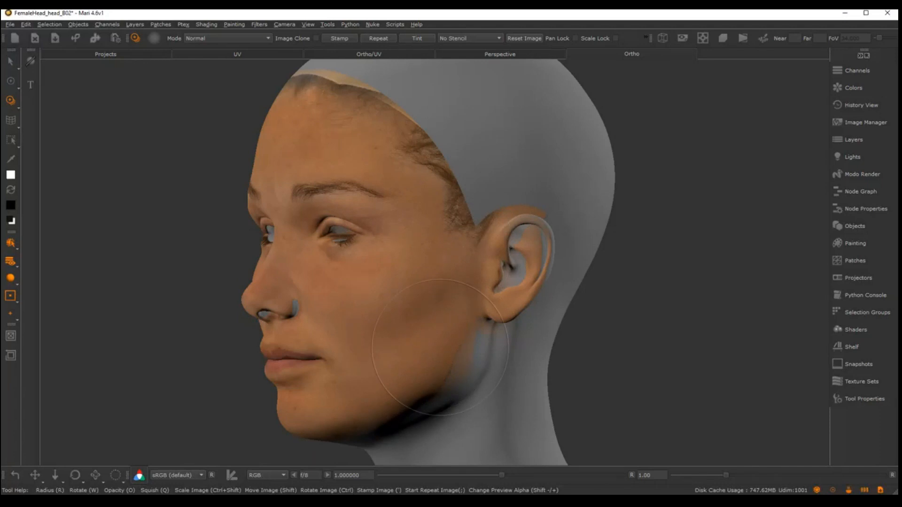
left_click_drag(440, 348, 360, 248)
left_click_drag(465, 347, 462, 326)
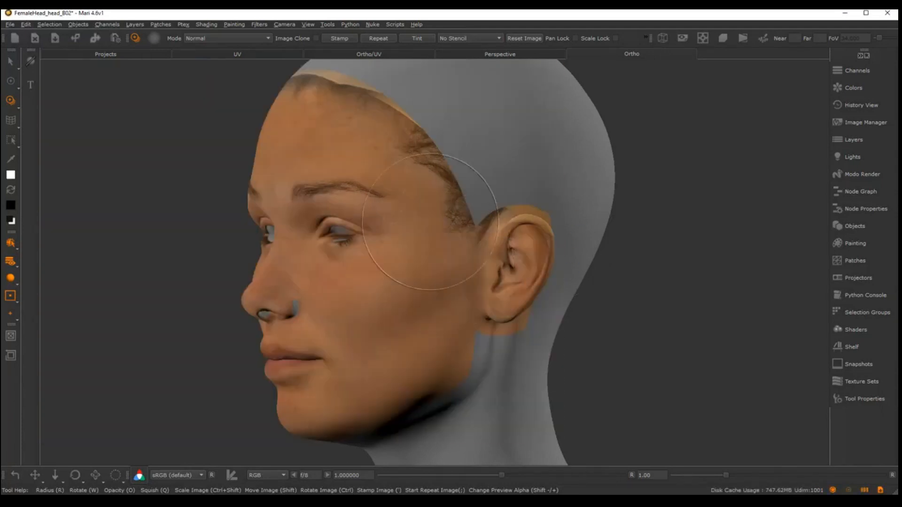
Examine the projected skin around the right ear, cheek, nostril and eyelid up close
mouse_move(451, 238)
left_mouse_down("alt")
mouse_move(543, 228)
mouse_move(578, 240)
mouse_move(530, 243)
mouse_move(551, 272)
left_mouse_up("alt")
middle_click_drag(551, 271, 574, 229, "alt")
mouse_move(574, 229)
right_mouse_down("alt")
mouse_move(523, 224)
mouse_move(510, 202)
right_mouse_up("alt")
middle_click_drag(509, 202, 532, 219, "alt")
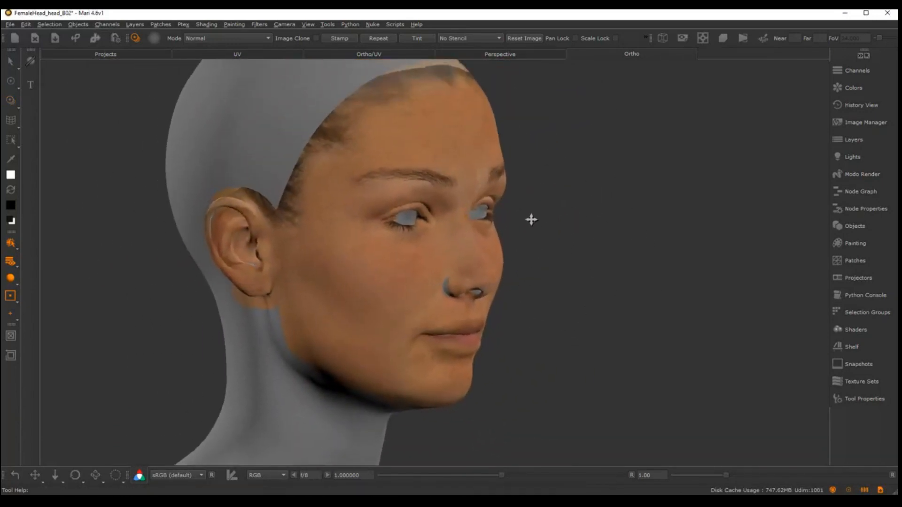
right_click_drag(532, 220, 677, 202, "alt")
left_click_drag(618, 262, 600, 214, "alt")
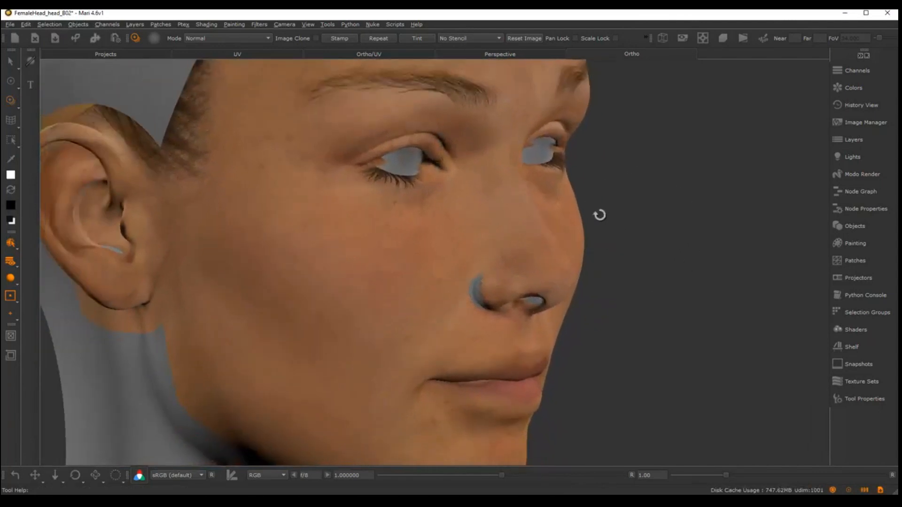
mouse_move(606, 249)
left_mouse_down("alt")
mouse_move(655, 248)
mouse_move(642, 251)
left_mouse_up("alt")
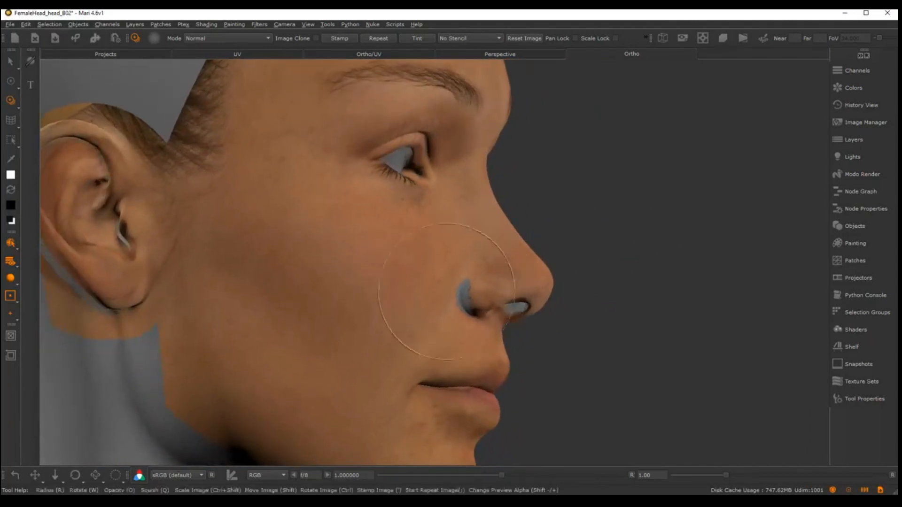
mouse_move(447, 292)
left_mouse_down("alt")
mouse_move(529, 254)
mouse_move(470, 207)
mouse_move(604, 150)
mouse_move(528, 204)
mouse_move(562, 232)
left_mouse_up("alt")
right_click_drag(561, 231, 511, 256, "alt")
mouse_move(511, 256)
middle_mouse_down("alt")
mouse_move(524, 280)
mouse_move(568, 315)
middle_mouse_up("alt")
right_click_drag(569, 315, 630, 233, "alt")
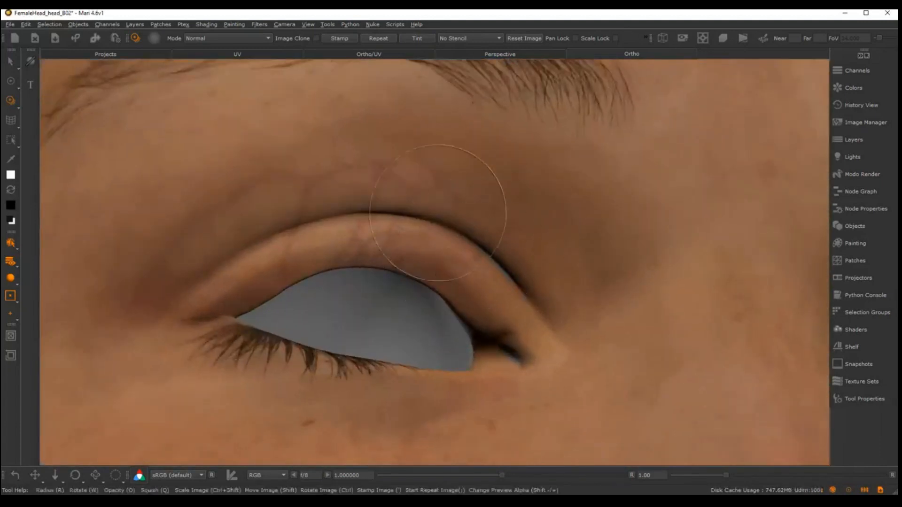
right_click_drag(644, 270, 592, 266, "alt")
left_click_drag(592, 266, 467, 278, "alt")
right_click_drag(467, 277, 451, 263, "alt")
left_click_drag(451, 263, 484, 249, "alt")
mouse_move(484, 249)
right_mouse_down("alt")
mouse_move(508, 249)
mouse_move(515, 270)
right_mouse_up("alt")
mouse_move(515, 270)
left_mouse_down("alt")
mouse_move(447, 274)
mouse_move(509, 260)
mouse_move(552, 268)
left_mouse_up("alt")
right_click_drag(552, 268, 517, 247, "alt")
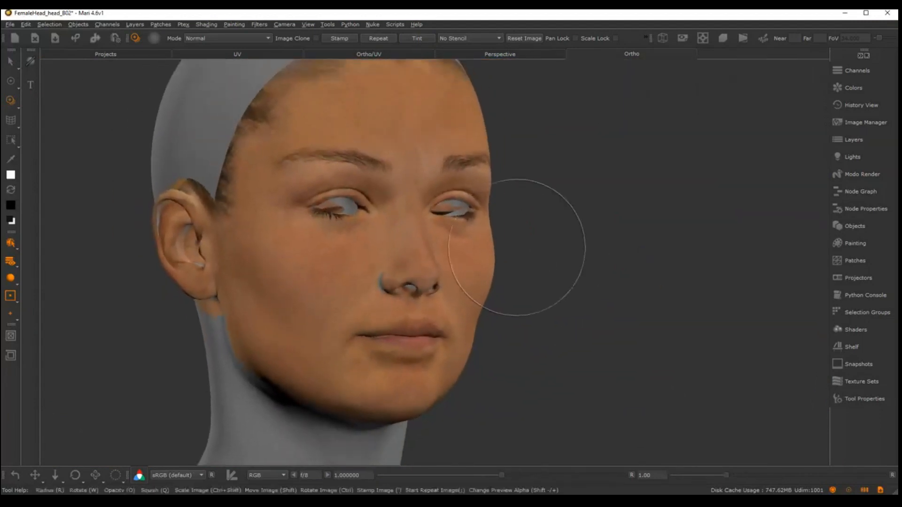
Turn the head to face the front and switch to the Paint tool
middle_click_drag(516, 247, 545, 210, "alt")
mouse_move(545, 210)
right_mouse_down("alt")
mouse_move(554, 240)
mouse_move(513, 237)
right_mouse_up("alt")
left_click_drag(488, 289, 525, 262, "shift")
left_click_drag(416, 260, 639, 232, "shift")
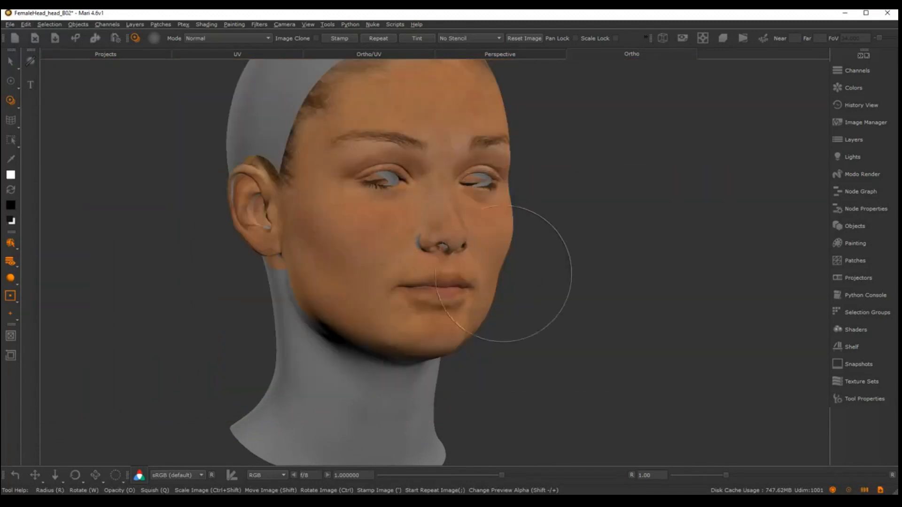
middle_click_drag(503, 274, 508, 297, "alt")
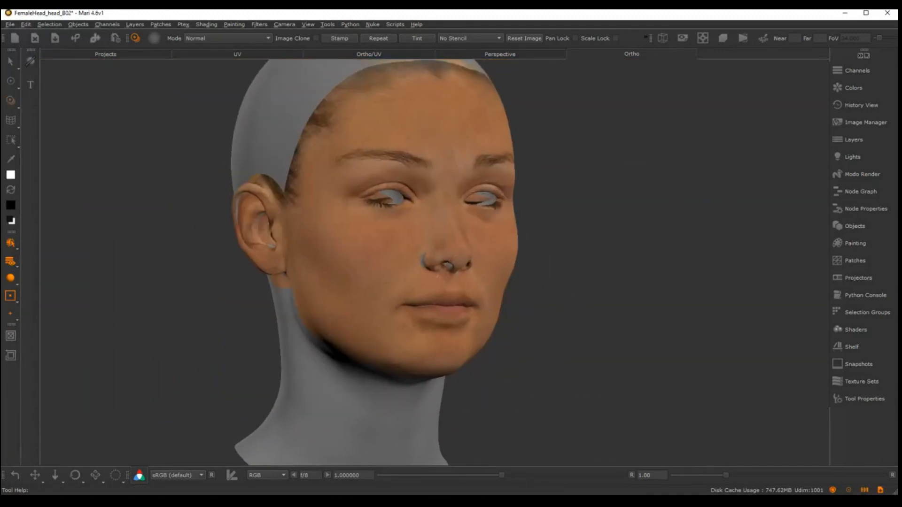
mouse_move(508, 297)
left_mouse_down("alt")
mouse_move(570, 294)
mouse_move(399, 314)
mouse_move(473, 286)
left_mouse_up("alt")
right_click_drag(473, 286, 488, 287, "alt")
left_click_drag(488, 287, 473, 283, "alt")
key("p")
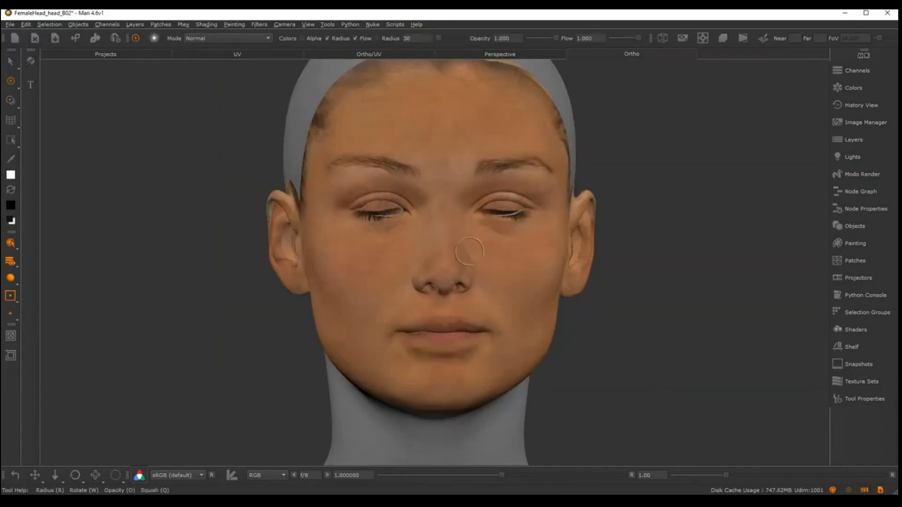
Examine how the front and side projections blend across the eyelids, nose, cheeks and hairline
right_click_drag(469, 254, 487, 255, "alt")
middle_click_drag(487, 255, 463, 250, "alt")
right_click_drag(463, 249, 478, 242, "alt")
middle_click_drag(470, 244, 463, 256, "alt")
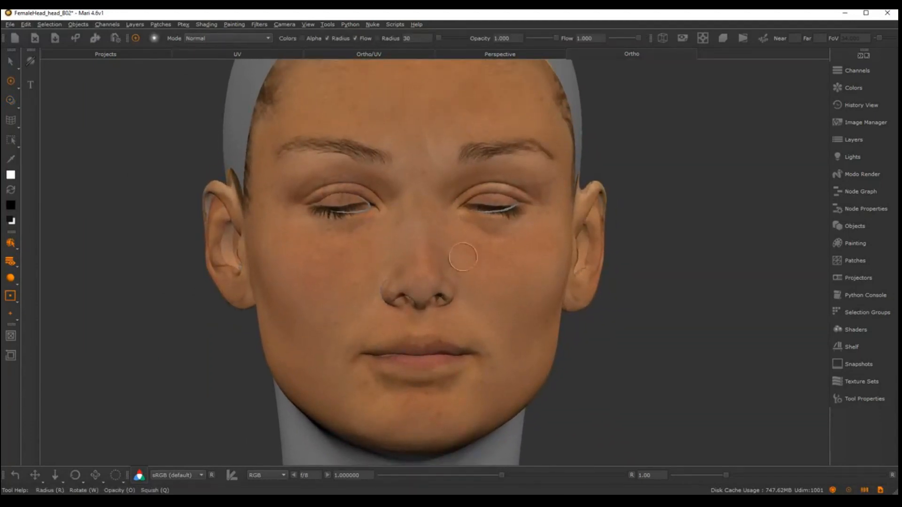
left_click_drag(463, 257, 485, 218, "alt")
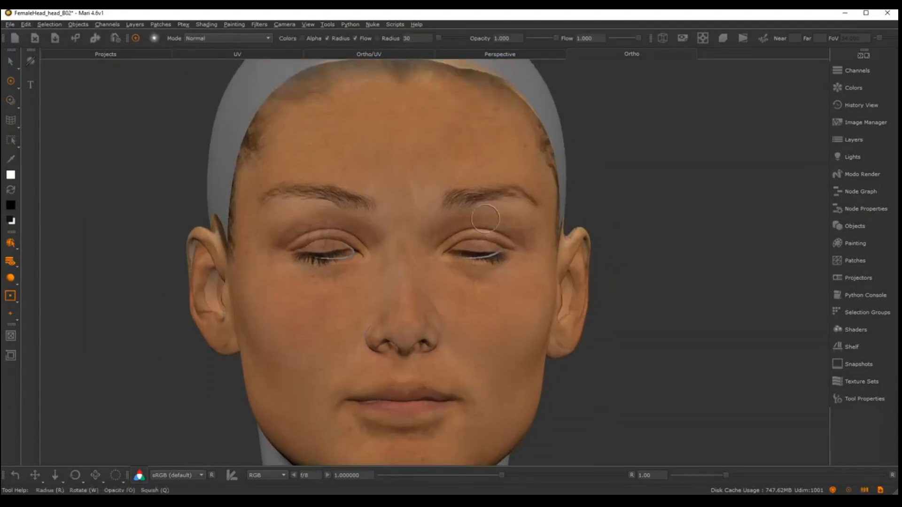
middle_click_drag(489, 237, 491, 250, "alt")
mouse_move(490, 249)
right_mouse_down("alt")
mouse_move(505, 269)
mouse_move(518, 267)
right_mouse_up("alt")
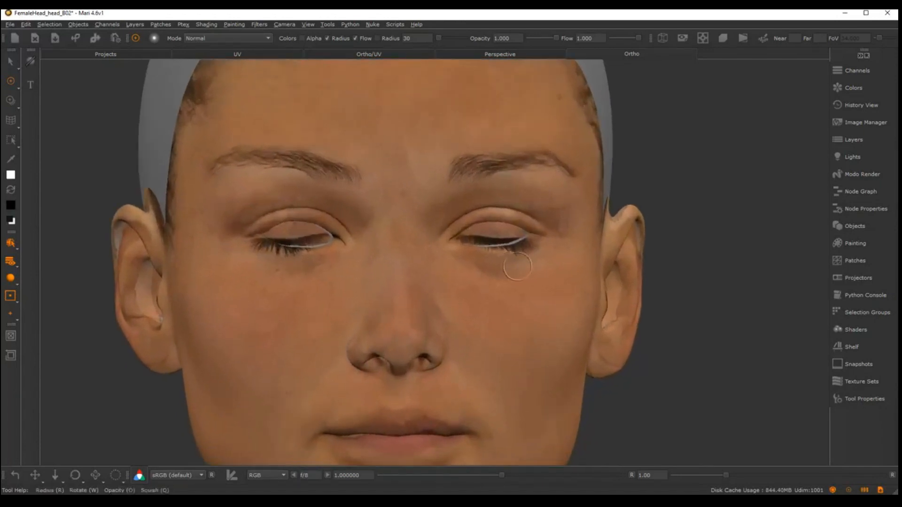
left_click_drag(518, 266, 506, 271, "alt")
right_click_drag(505, 275, 467, 280, "alt")
left_click_drag(464, 294, 446, 292, "alt")
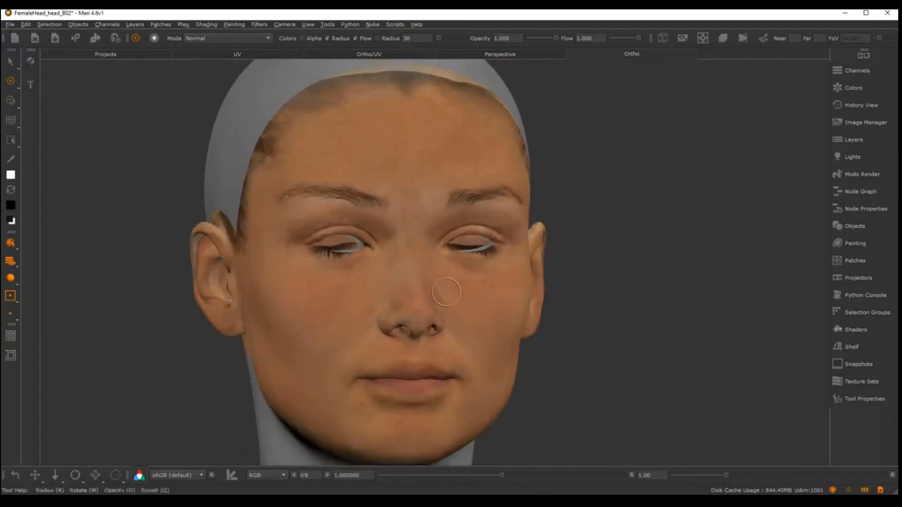
mouse_move(434, 258)
right_mouse_down("alt")
mouse_move(437, 274)
mouse_move(404, 274)
right_mouse_up("alt")
middle_click_drag(405, 274, 437, 305, "alt")
right_click_drag(437, 304, 381, 177, "alt")
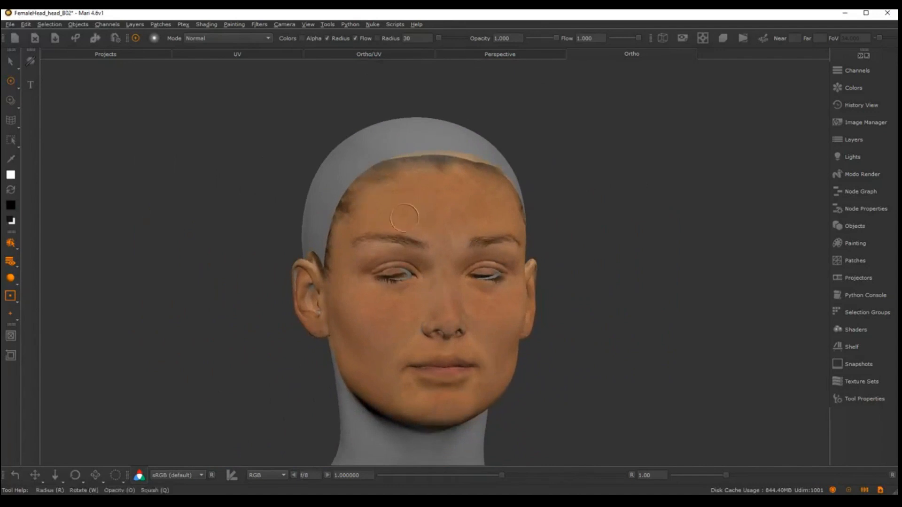
left_click_drag(404, 218, 426, 230, "alt")
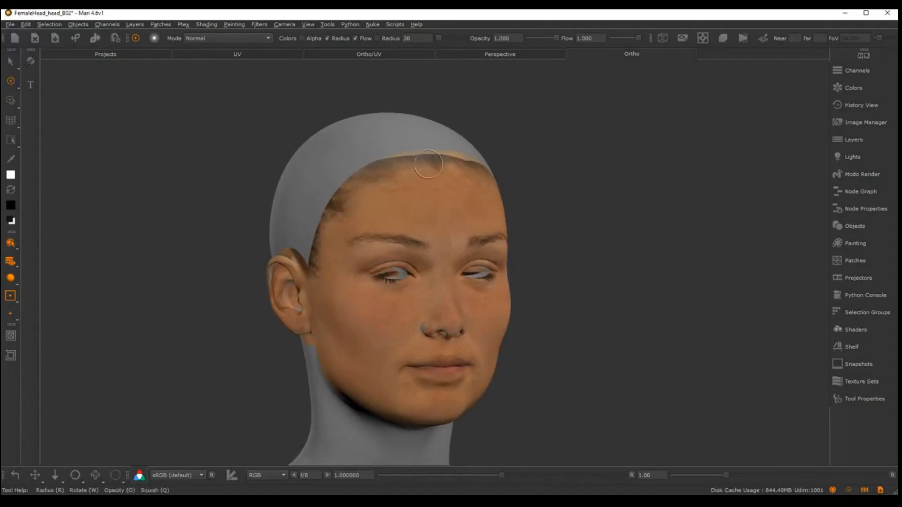
Add a Tiled procedural pattern layer above faceL_col and name it scalp_col
left_click(857, 140)
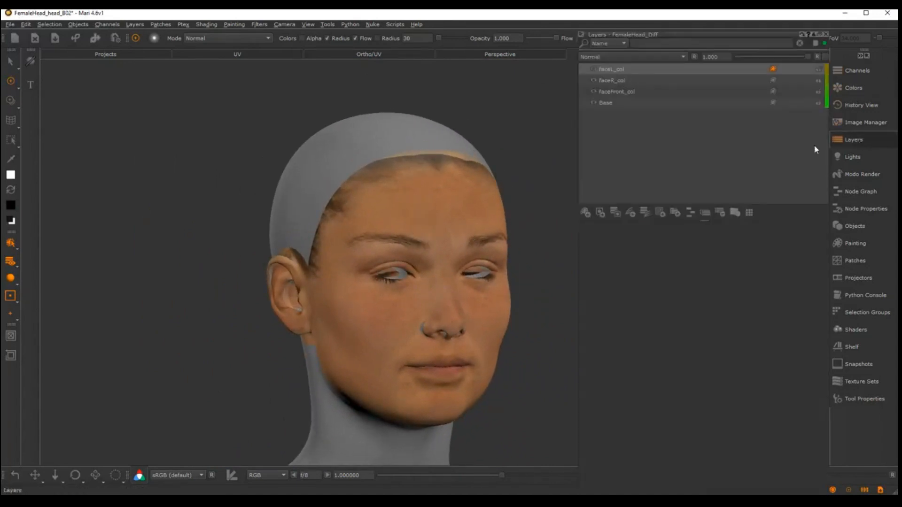
left_click(659, 212)
mouse_move(697, 255)
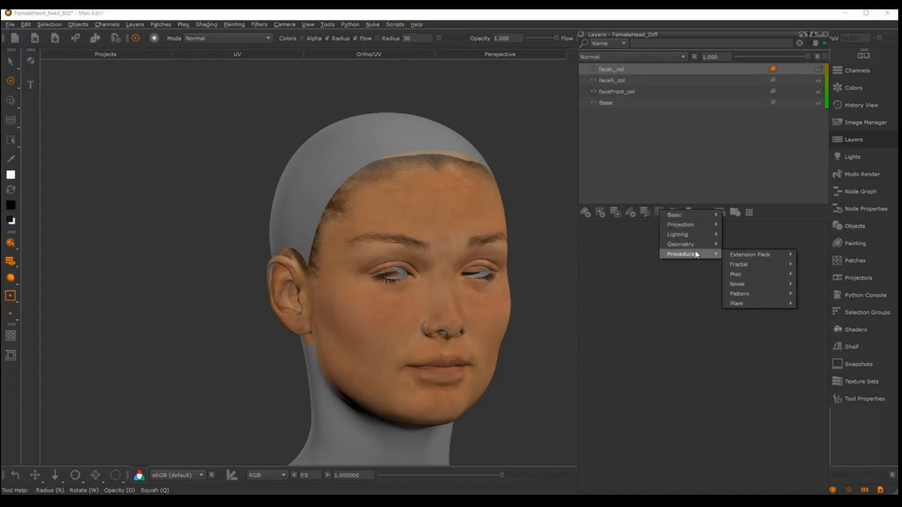
mouse_move(754, 291)
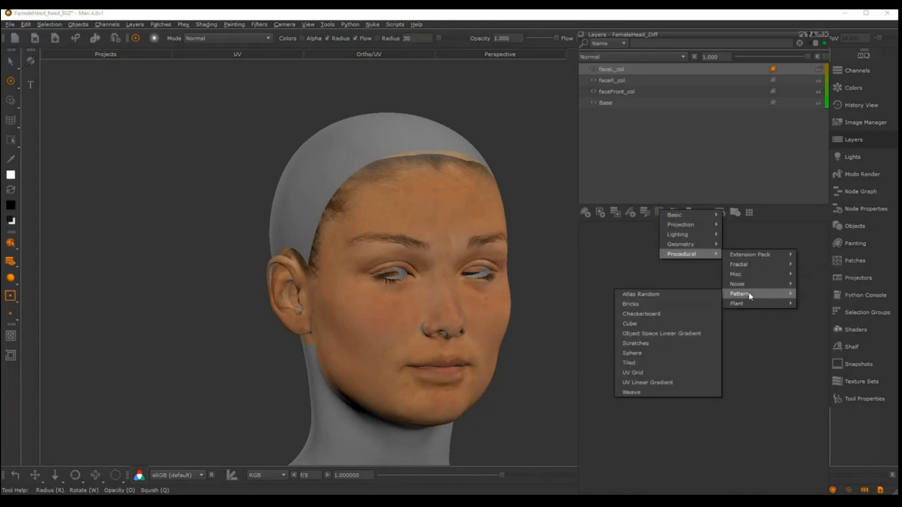
left_click(630, 363)
double_click(605, 69)
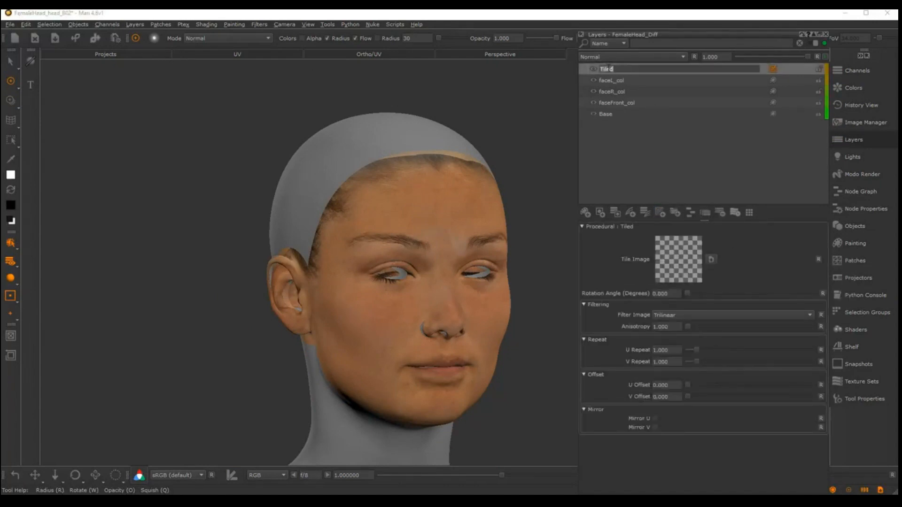
type("sd")
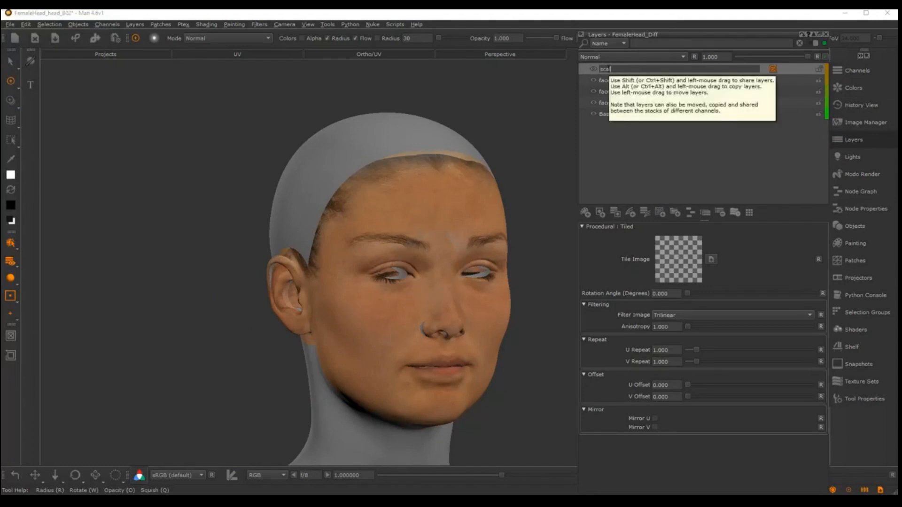
key("BackSpace")
type("col")
key("Return")
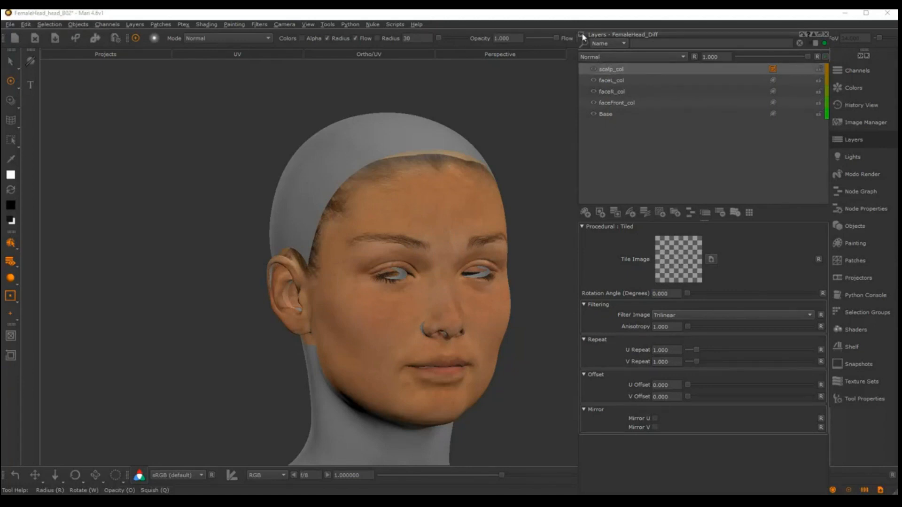
Assign cheek02_tile.tif from the project images as the tile image of scalp_col
key("i")
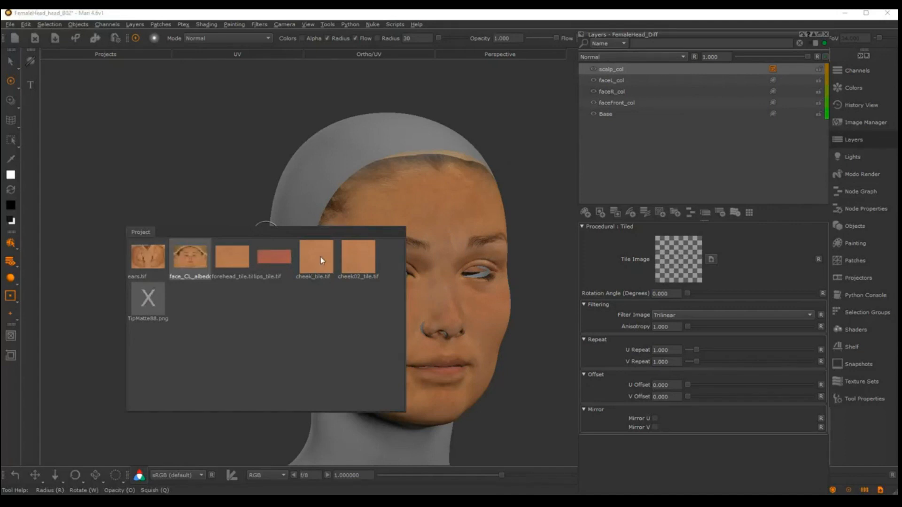
left_click(356, 262)
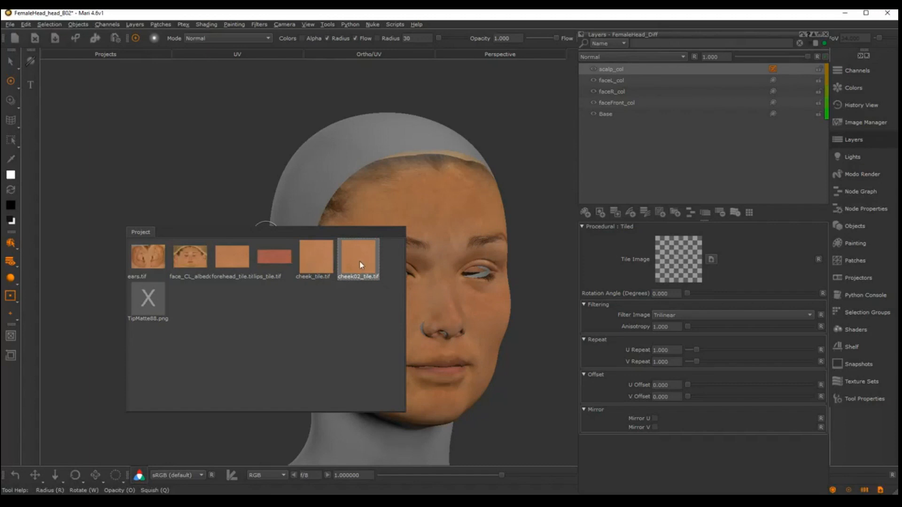
left_click_drag(359, 261, 676, 259)
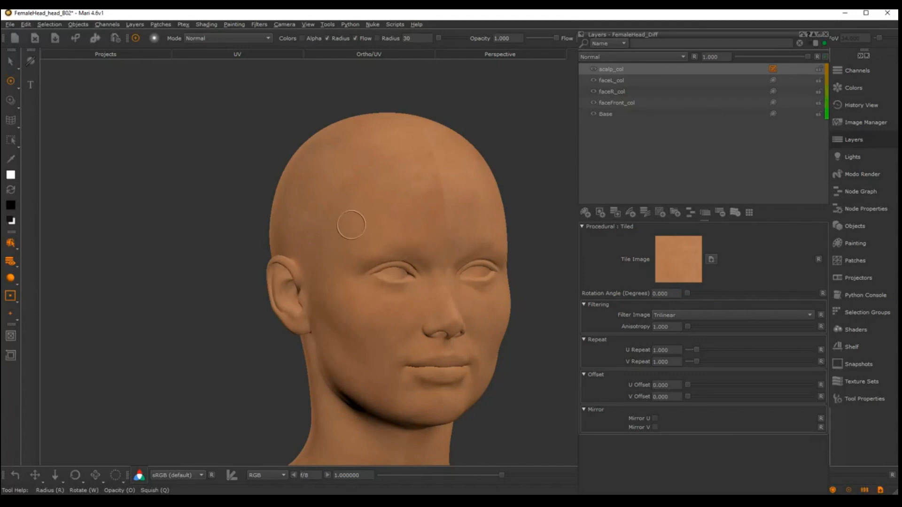
Examine how the tiled skin texture covers the scalp, temple and forehead
middle_click_drag(354, 197, 301, 202, "alt")
right_click_drag(301, 202, 352, 204, "alt")
left_click_drag(362, 205, 455, 201, "alt")
middle_click_drag(350, 190, 387, 215, "alt")
right_click_drag(387, 216, 423, 215, "alt")
mouse_move(343, 177)
left_mouse_down("alt")
mouse_move(419, 165)
mouse_move(414, 207)
left_mouse_up("alt")
right_click_drag(414, 207, 427, 210, "alt")
middle_click_drag(428, 210, 445, 184, "alt")
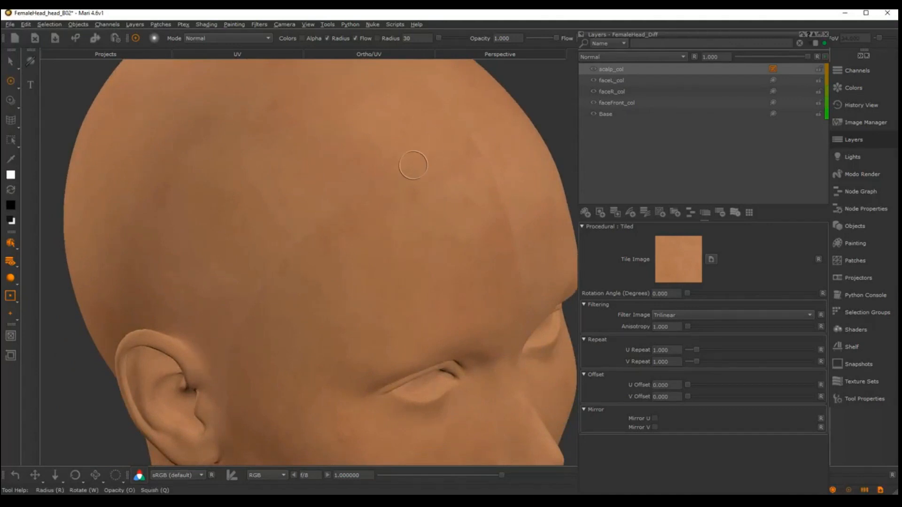
left_click_drag(319, 247, 329, 214, "alt")
right_click_drag(328, 214, 314, 258, "alt")
middle_click_drag(315, 258, 358, 258, "alt")
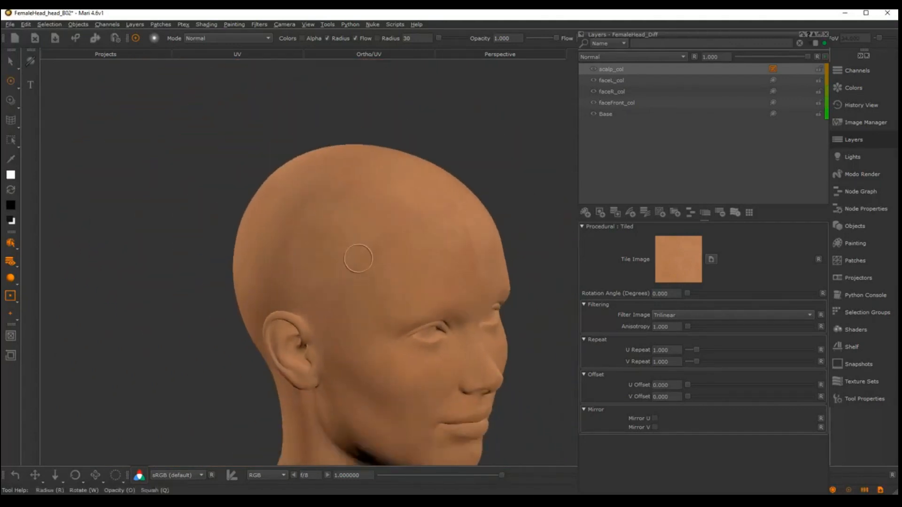
mouse_move(358, 258)
left_mouse_down("alt")
mouse_move(352, 272)
mouse_move(372, 268)
left_mouse_up("alt")
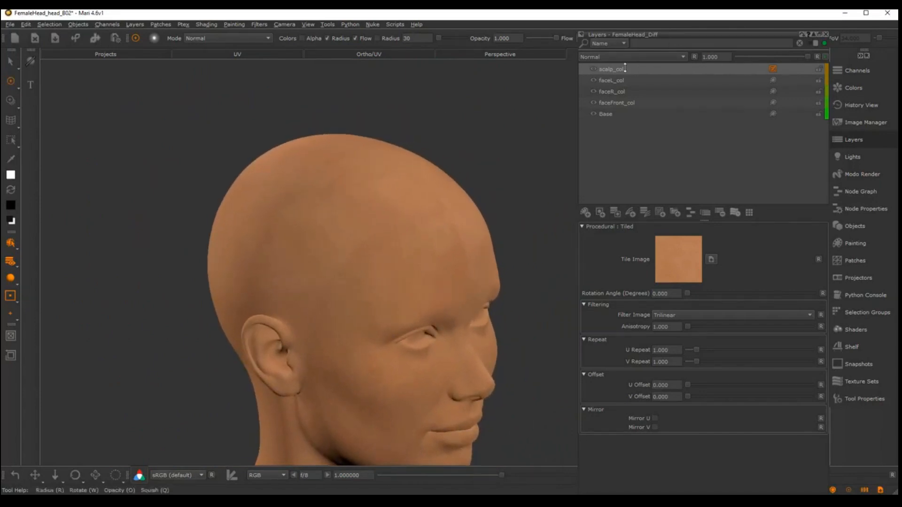
Replace the scalp_col layer with a Tri Planar Projection procedural layer above faceL_col
left_click(625, 68)
key("Delete")
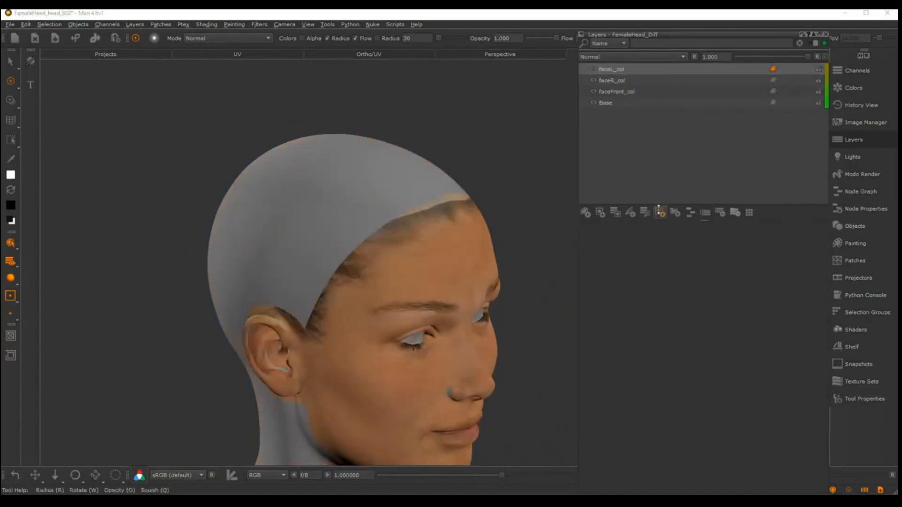
left_click(660, 212)
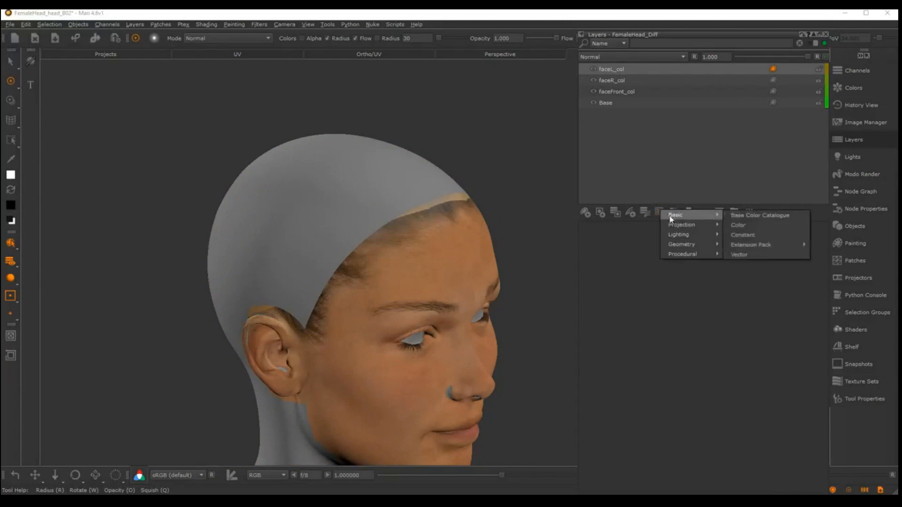
mouse_move(686, 224)
left_click(743, 264)
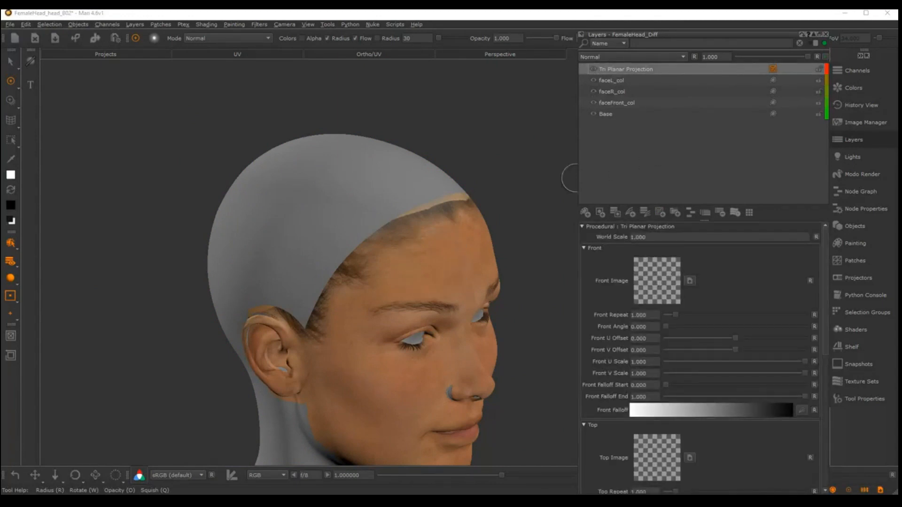
Assign cheek02_tile.tif from the project images as the Front, Top and Right images of the Tri Planar Projection layer
key("i")
left_click_drag(497, 187, 656, 287)
left_click_drag(651, 491, 648, 463)
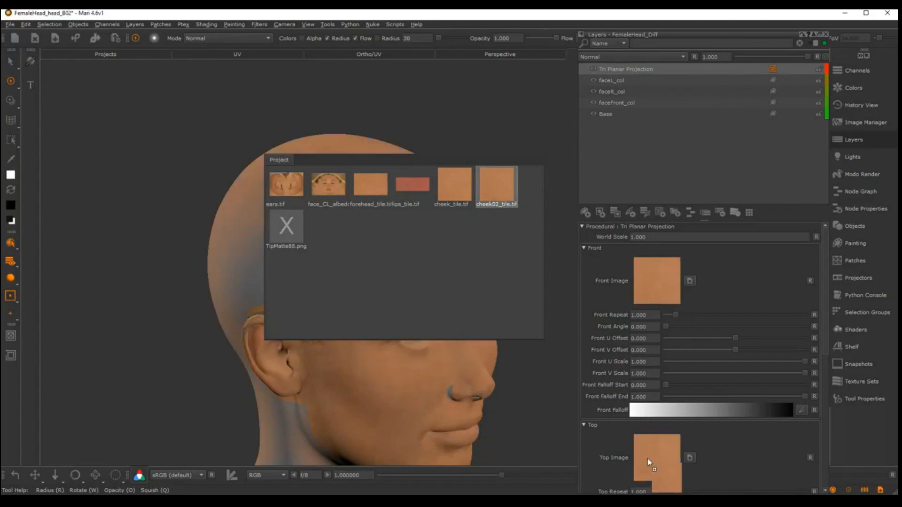
left_click_drag(825, 292, 829, 411)
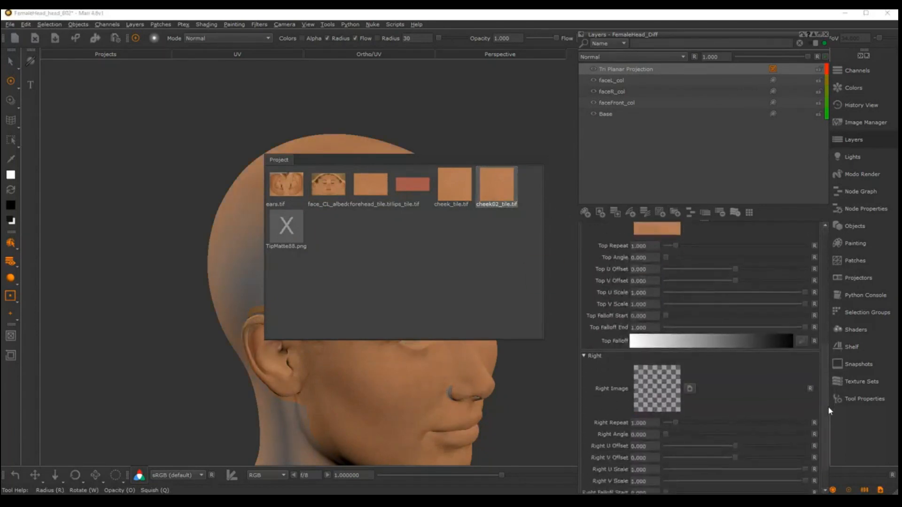
left_click_drag(491, 176, 667, 384)
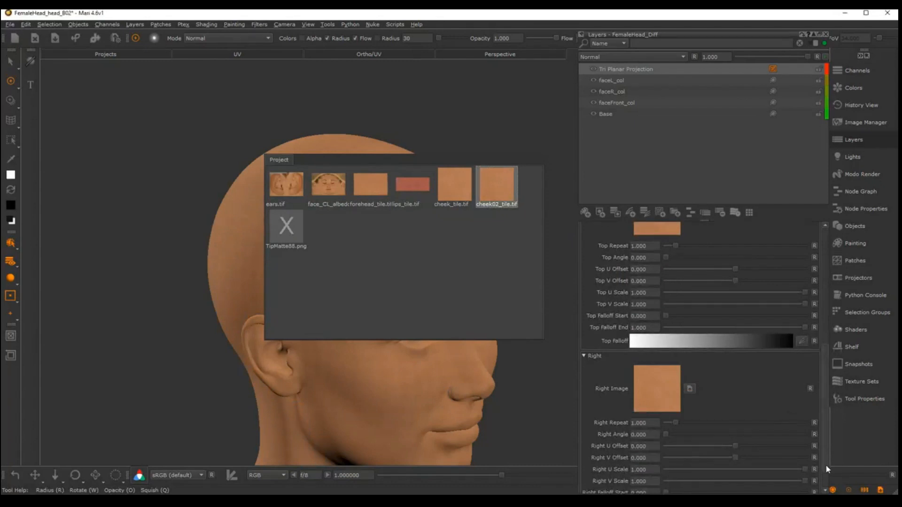
left_click_drag(826, 468, 827, 327)
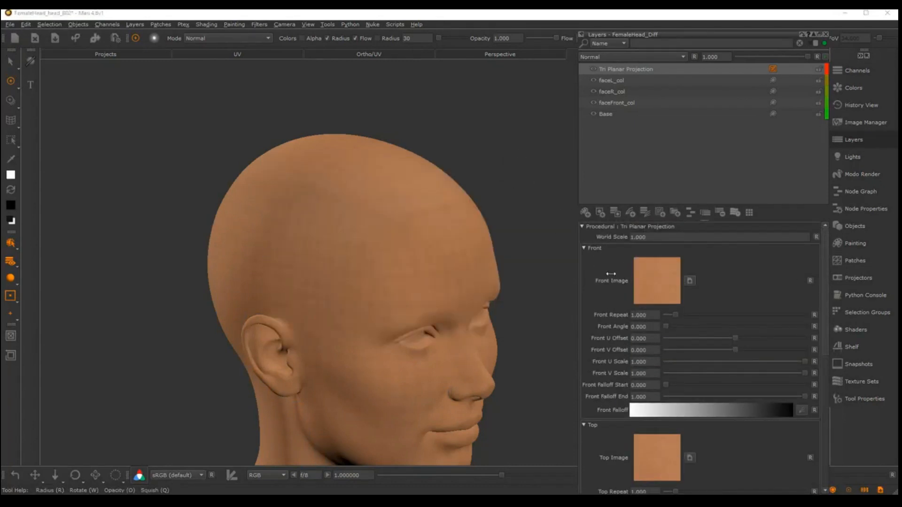
Try World Scale values of 100 and 50 on the tri-planar layer, checking the tiling on the scalp and forehead
middle_click_drag(384, 230, 387, 210, "alt")
mouse_move(391, 214)
right_mouse_down("alt")
mouse_move(681, 221)
mouse_move(395, 224)
right_mouse_up("alt")
left_click(653, 240)
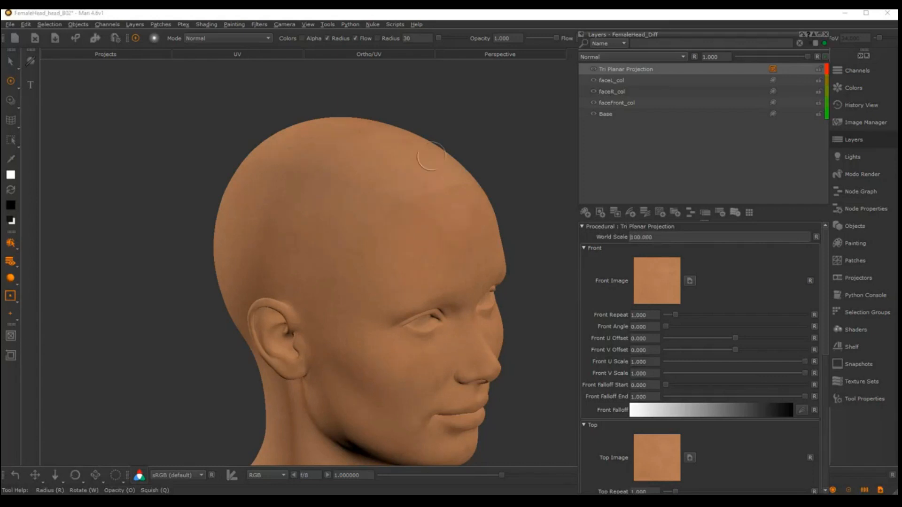
left_click_drag(445, 162, 435, 204, "alt")
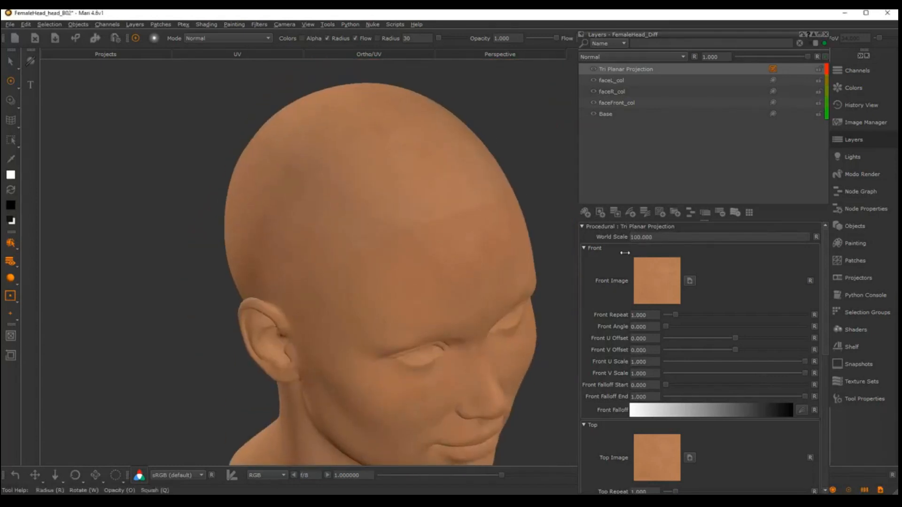
double_click(644, 240)
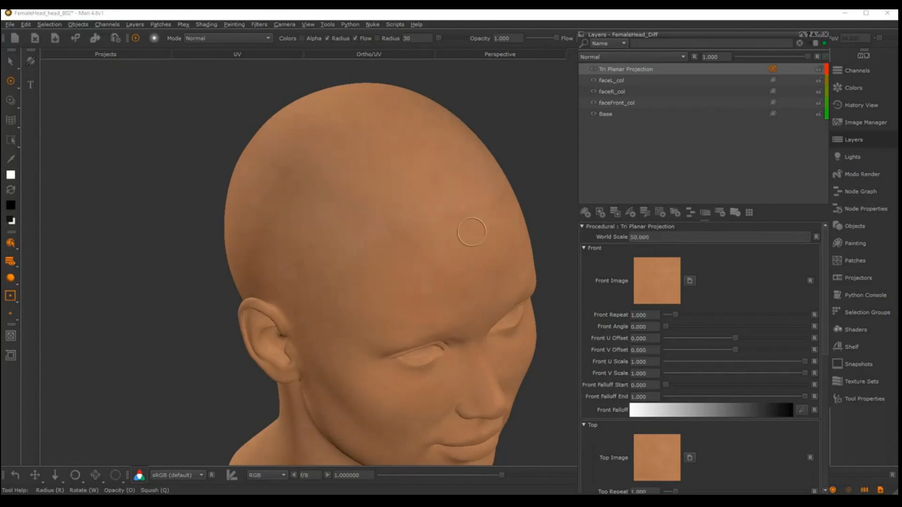
right_click_drag(471, 232, 357, 221, "alt")
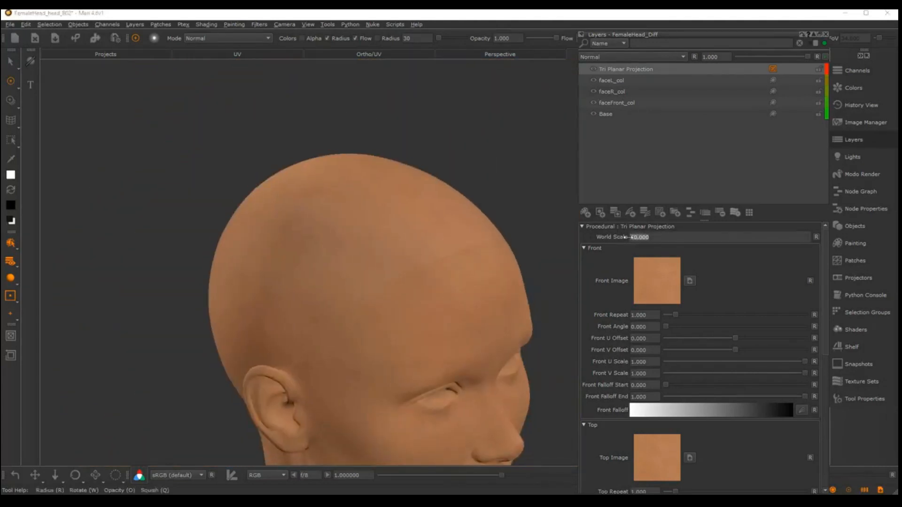
left_click_drag(431, 287, 385, 282, "alt")
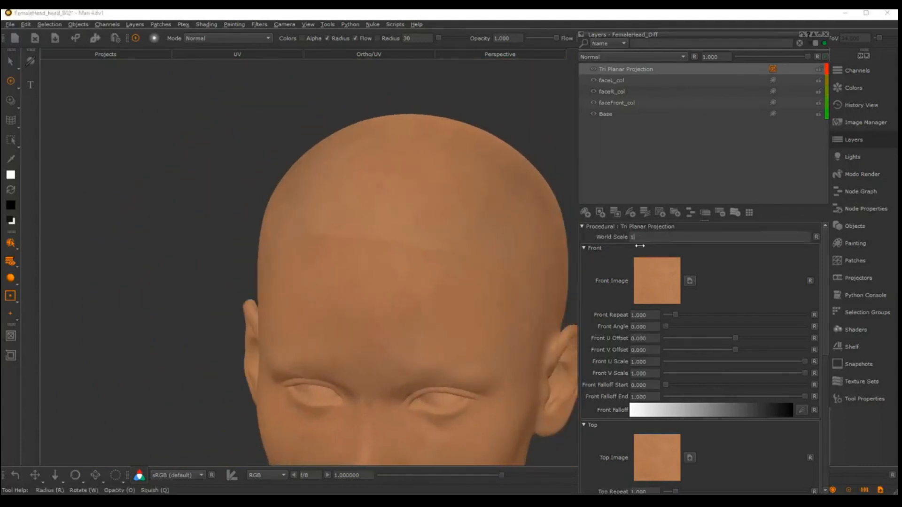
Set the tri-planar layer's World Scale to 10 and check the skin tiling around the forehead
type("0")
key("Return")
right_click_drag(443, 246, 447, 268, "alt")
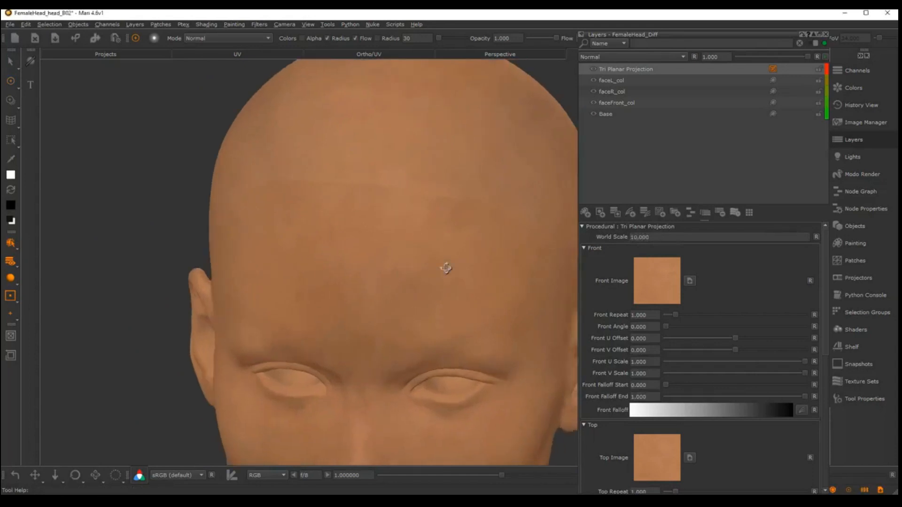
left_click_drag(447, 268, 513, 268, "alt")
middle_click_drag(313, 260, 432, 244, "alt")
right_click_drag(432, 243, 416, 224, "alt")
Set the tri-planar layer's World Scale to 5 and check the skin detail across the head
double_click(658, 237)
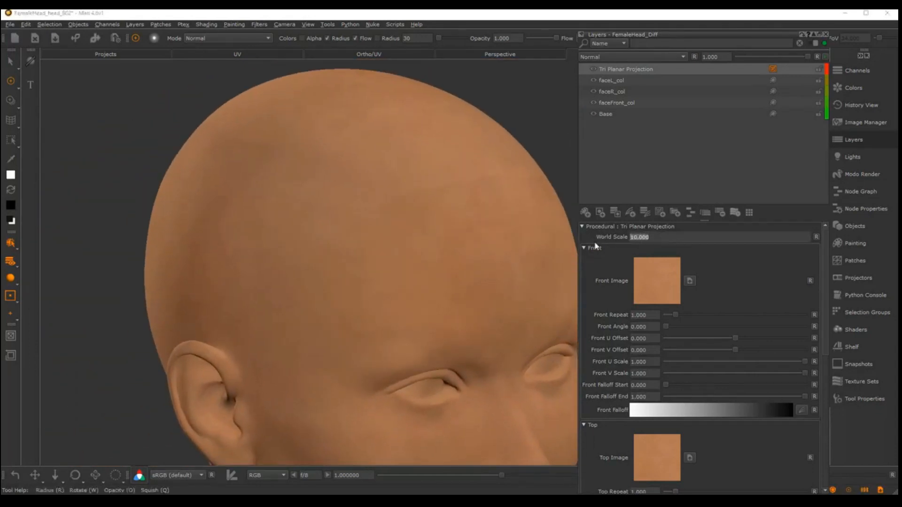
type("5")
key("Return")
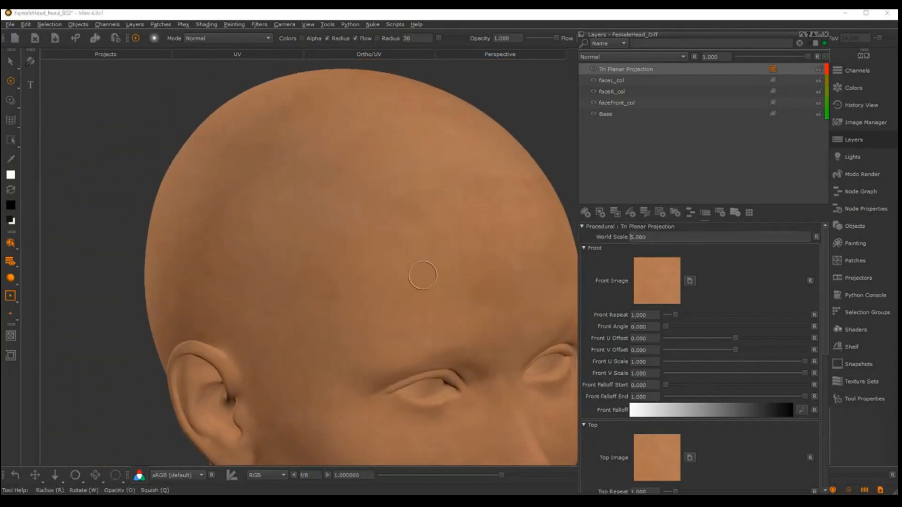
right_click_drag(423, 276, 342, 269, "alt")
left_click_drag(342, 269, 375, 296, "alt")
middle_click_drag(375, 296, 376, 230, "alt")
right_click_drag(375, 230, 432, 257, "alt")
left_click_drag(432, 257, 238, 227, "alt")
Replace the tri-planar layer's Top and Right tile images with cheek_tile.tif from the project images
key("j")
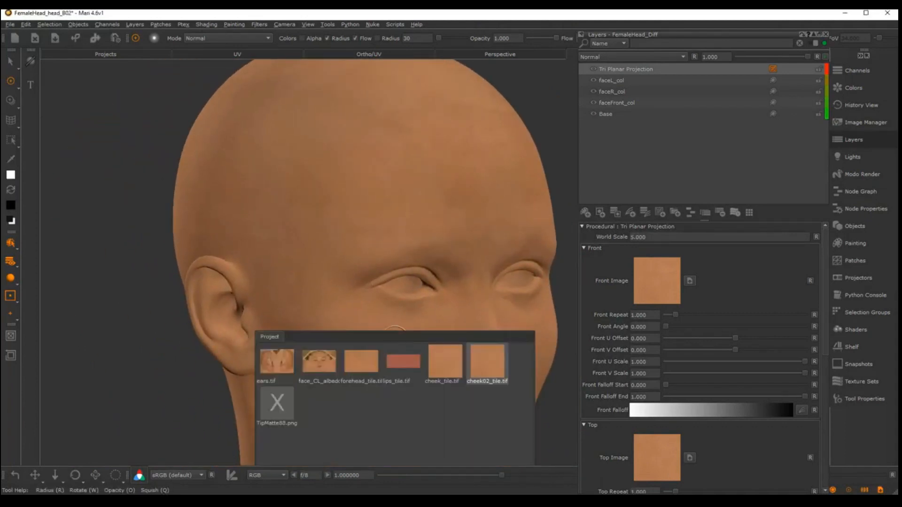
left_click_drag(437, 379, 658, 460)
scroll(825, 276, "down", 5)
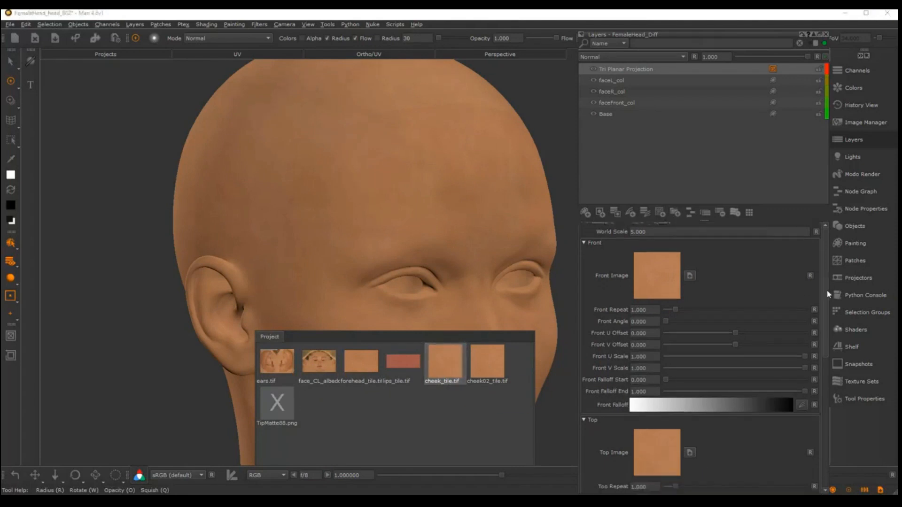
left_click_drag(463, 371, 652, 373)
Inspect the projection seam above the forehead and set the Top Falloff Start to 0.5
mouse_move(308, 275)
middle_mouse_down()
mouse_move(372, 266)
mouse_move(316, 157)
mouse_move(310, 306)
mouse_move(268, 270)
mouse_move(358, 277)
middle_mouse_up()
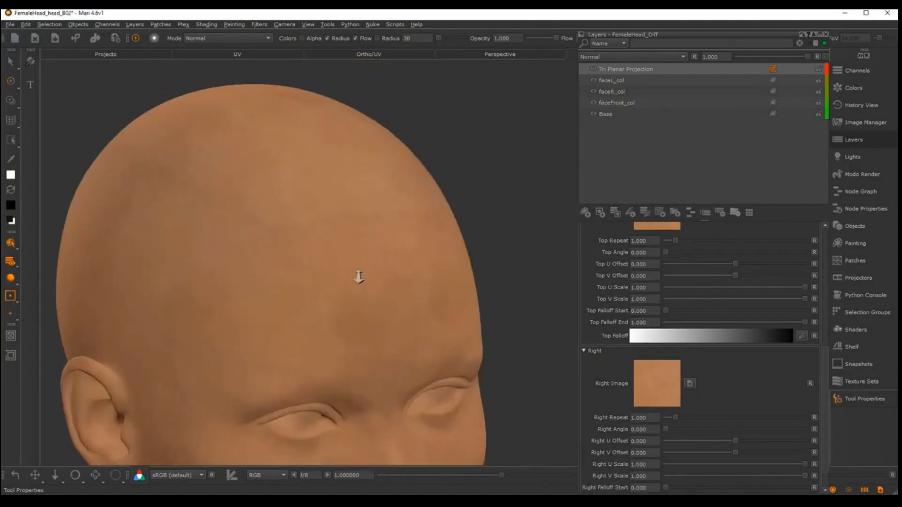
left_click_drag(359, 278, 292, 282, "alt")
right_click_drag(291, 282, 326, 312, "alt")
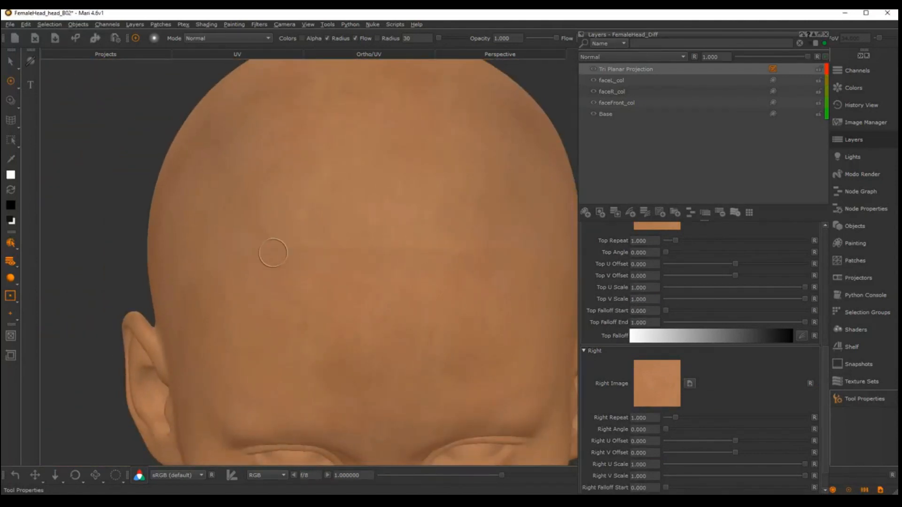
left_click_drag(267, 249, 376, 256, "alt")
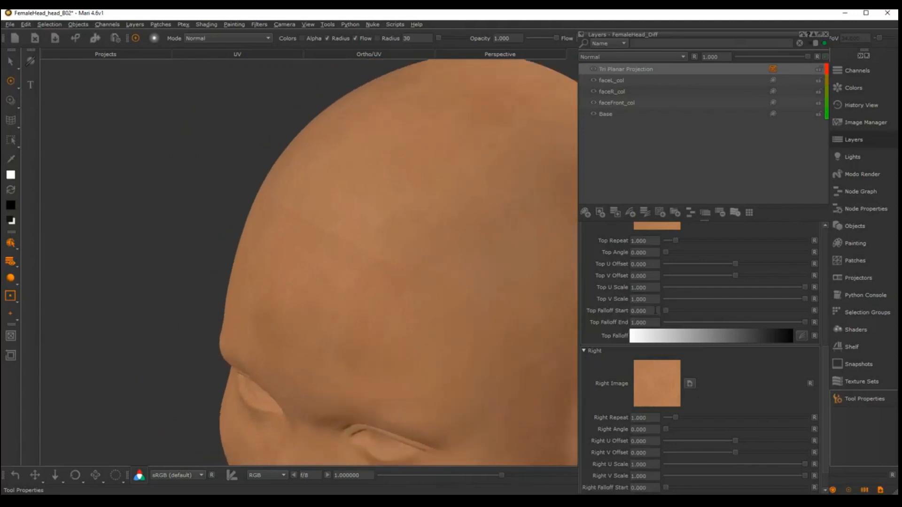
left_click_drag(666, 311, 710, 313)
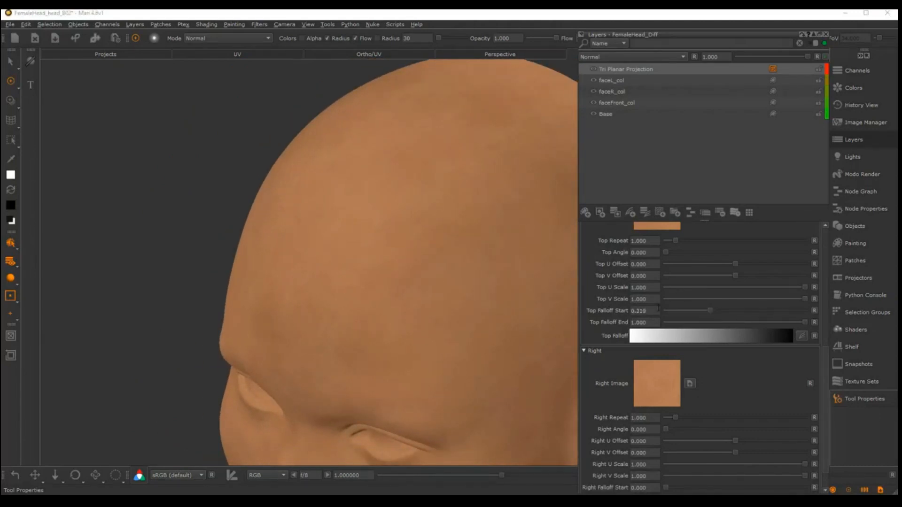
type(".5")
key("Return")
scroll(801, 441, "down", 1)
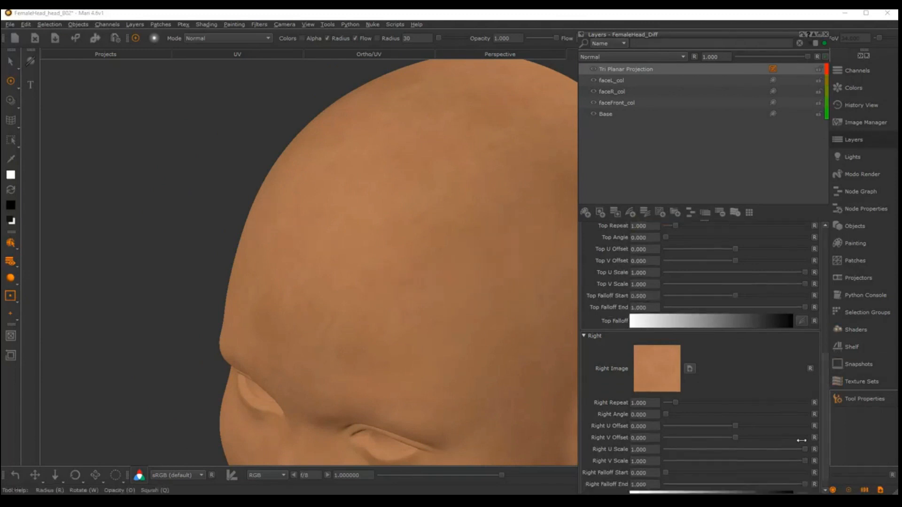
Set the Right and Front Falloff Start to 0.5 and check the blending across the scalp
double_click(651, 473)
type(".5")
key("Return")
scroll(624, 346, "up", 15)
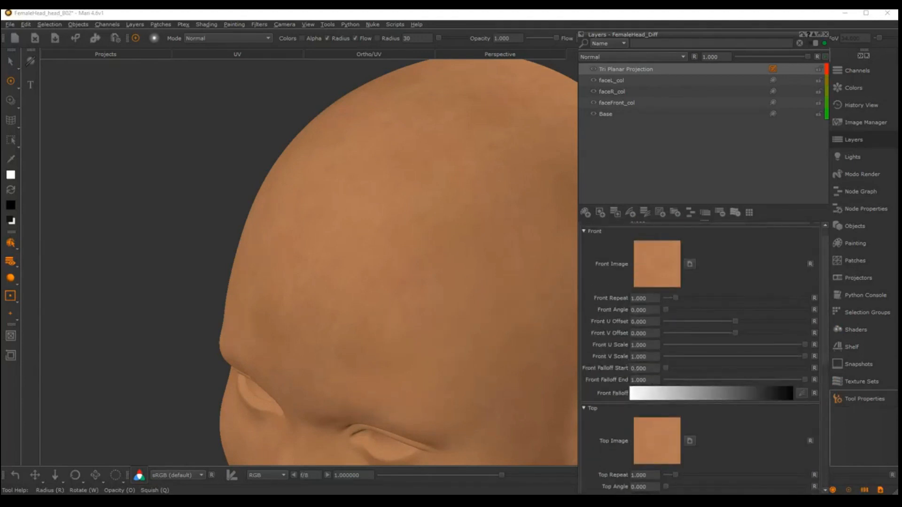
double_click(640, 368)
type(".5")
key("Return")
middle_click_drag(362, 273, 434, 271)
right_click_drag(434, 271, 517, 308, "alt")
Set the Front and Top Falloff Start of the tri-planar layer to 0.1
double_click(650, 370)
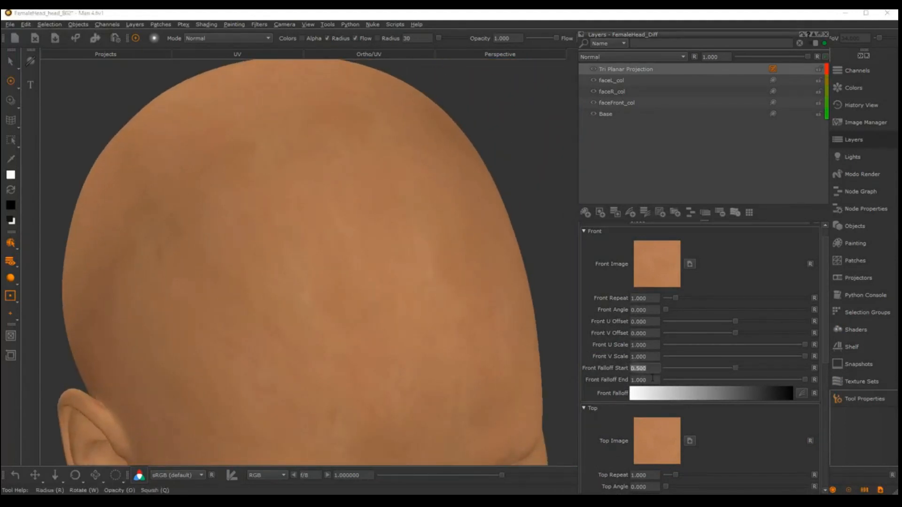
type(".1")
key("Return")
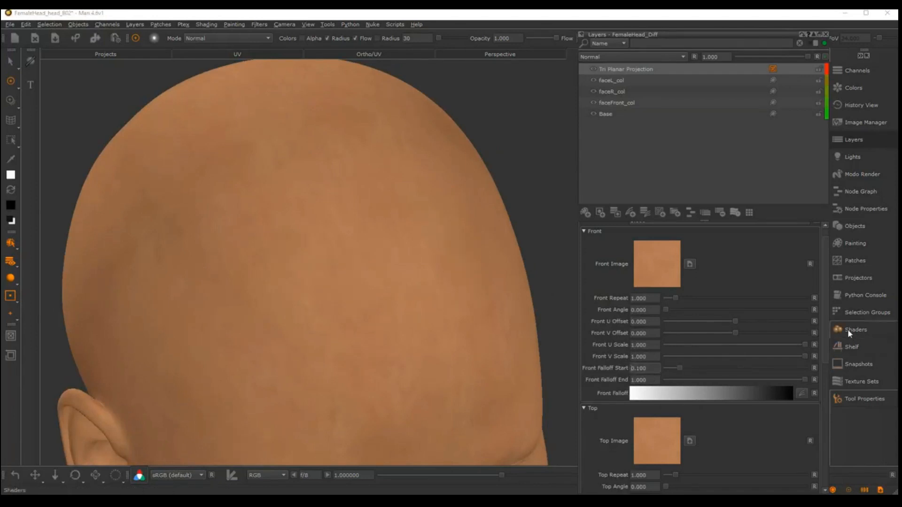
scroll(827, 414, "down", 5)
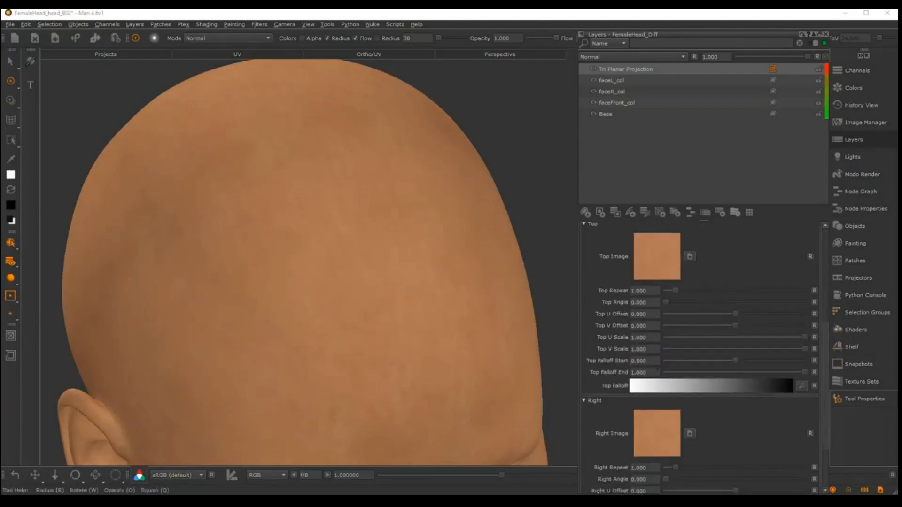
double_click(642, 361)
type(".1")
key("Return")
scroll(823, 350, "down", 3)
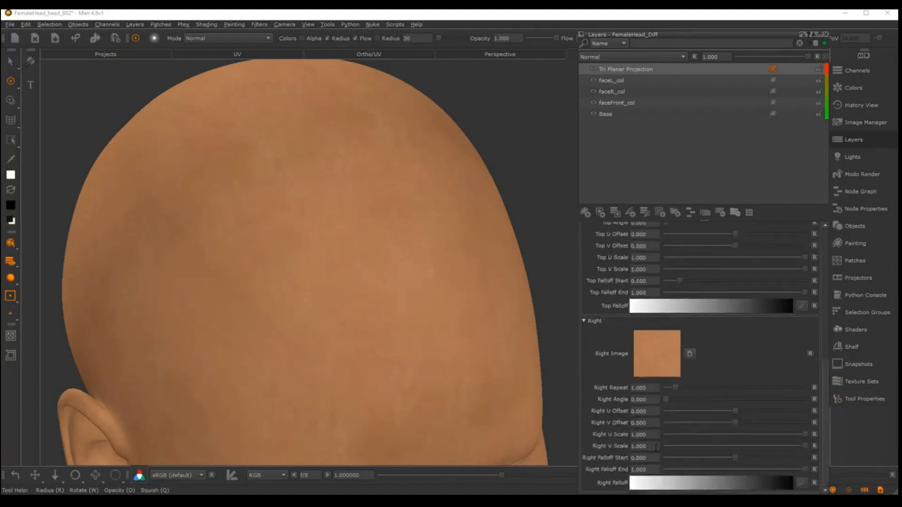
Set the Right Falloff Start to 0.1 and check the blended skin on the whole head
left_click_drag(616, 461, 600, 460)
type(".1")
key("Return")
right_click_drag(272, 150, 312, 262, "alt")
middle_click_drag(312, 261, 336, 231, "alt")
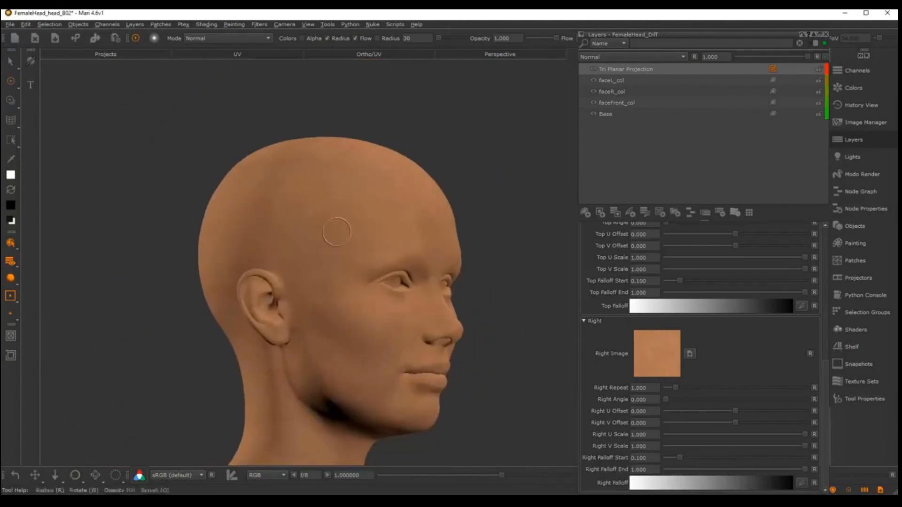
left_click_drag(336, 231, 407, 200, "alt")
Add a layer mask to the Tri Planar Projection layer that hides all of it
right_click(618, 69)
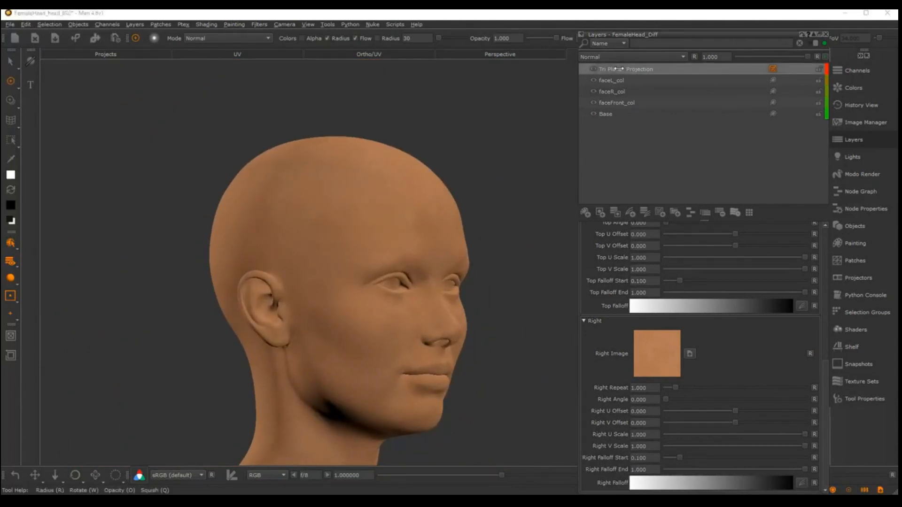
mouse_move(657, 245)
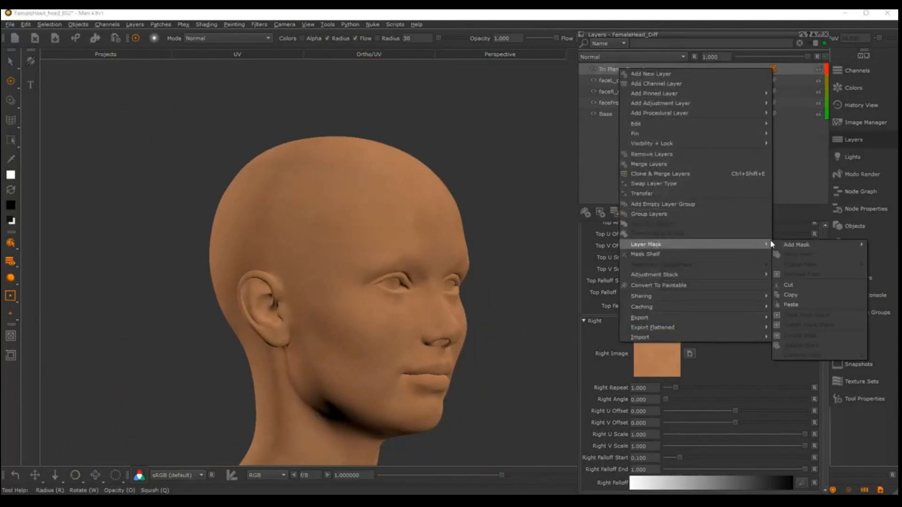
mouse_move(822, 246)
left_click(710, 257)
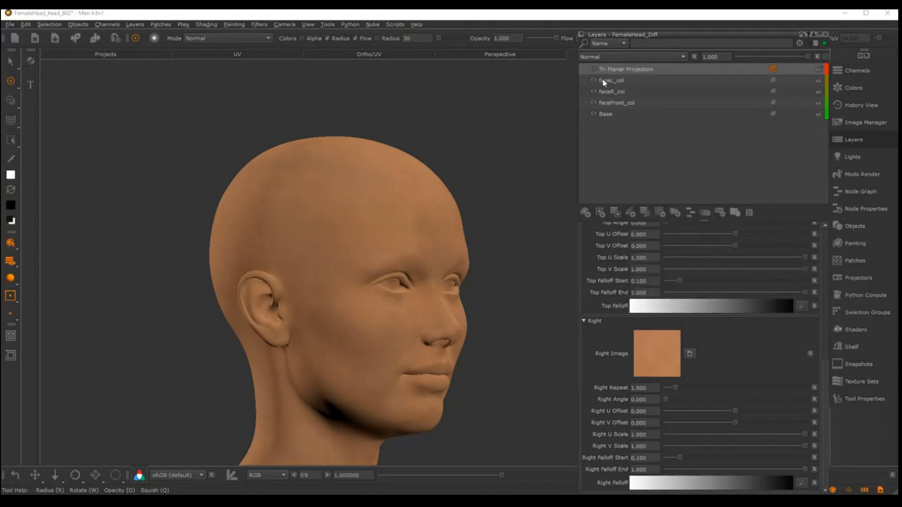
Frame the side of the head at the hairline and choose the soft SUPER brush from the basic brushes
middle_click_drag(522, 158, 490, 177, "alt")
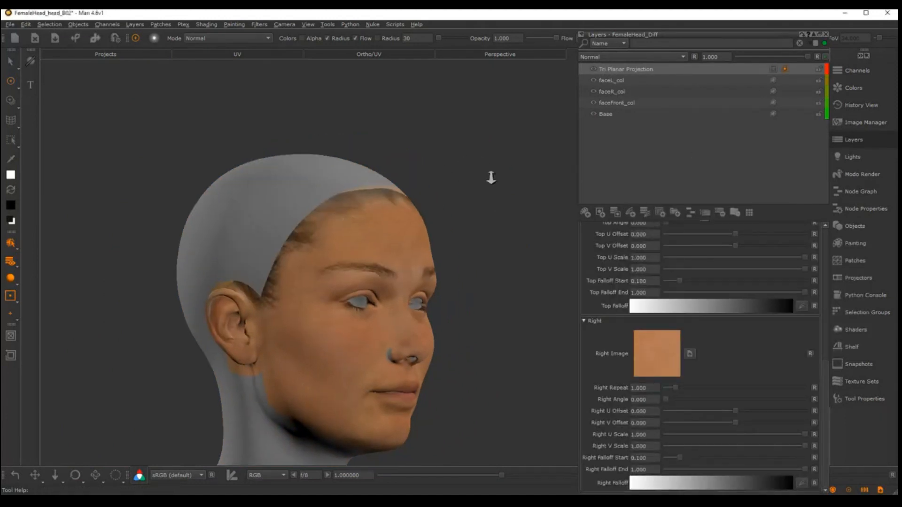
right_click_drag(490, 177, 512, 188, "alt")
left_click_drag(404, 193, 302, 202, "alt")
right_click_drag(343, 216, 385, 226, "alt")
left_click_drag(277, 200, 338, 197, "alt")
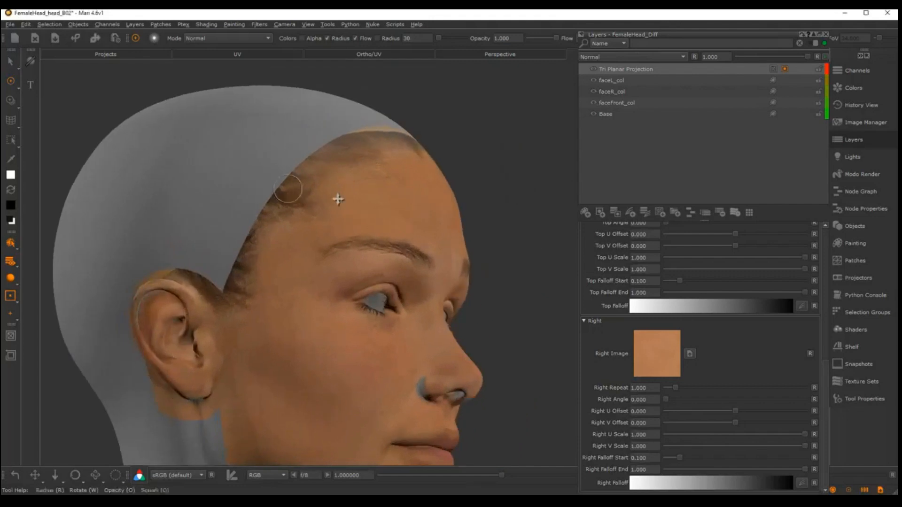
middle_click_drag(305, 202, 355, 212, "alt")
right_click_drag(354, 212, 368, 219, "alt")
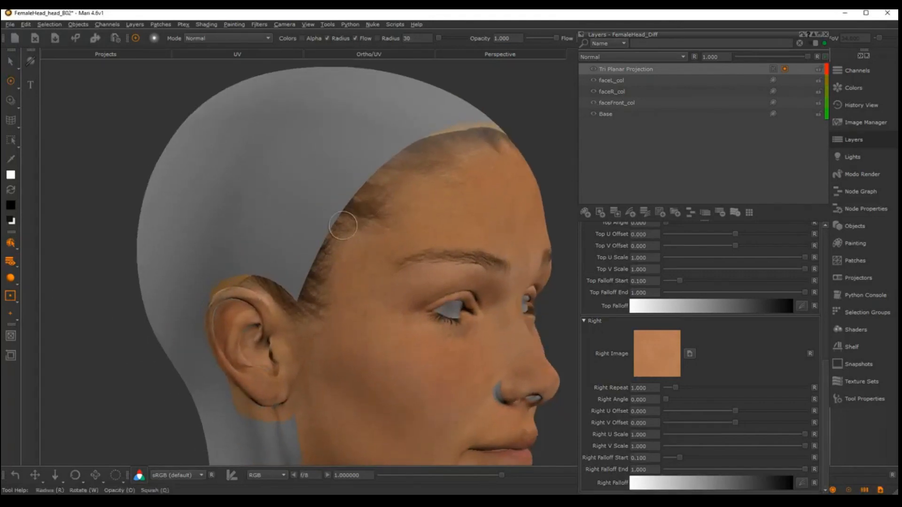
key("space")
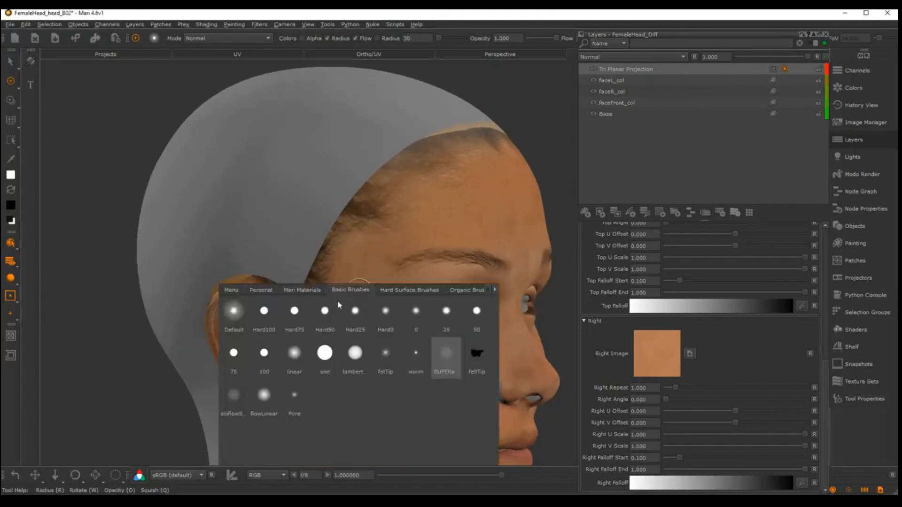
left_click(447, 362)
key("k")
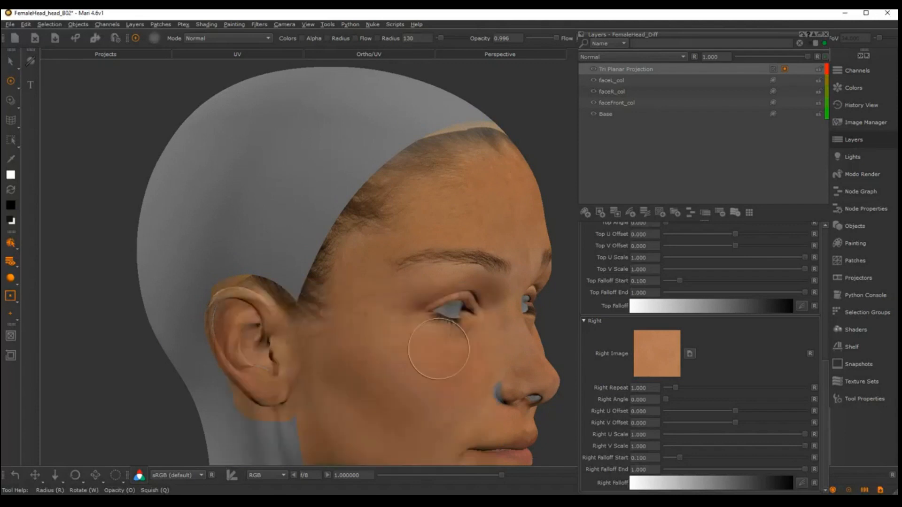
Select the head's surface with the Select tool using the Connectedness Mesh type
mouse_move(324, 245)
left_mouse_down("alt")
mouse_move(322, 260)
mouse_move(341, 256)
left_mouse_up("alt")
middle_click_drag(341, 257, 345, 230, "alt")
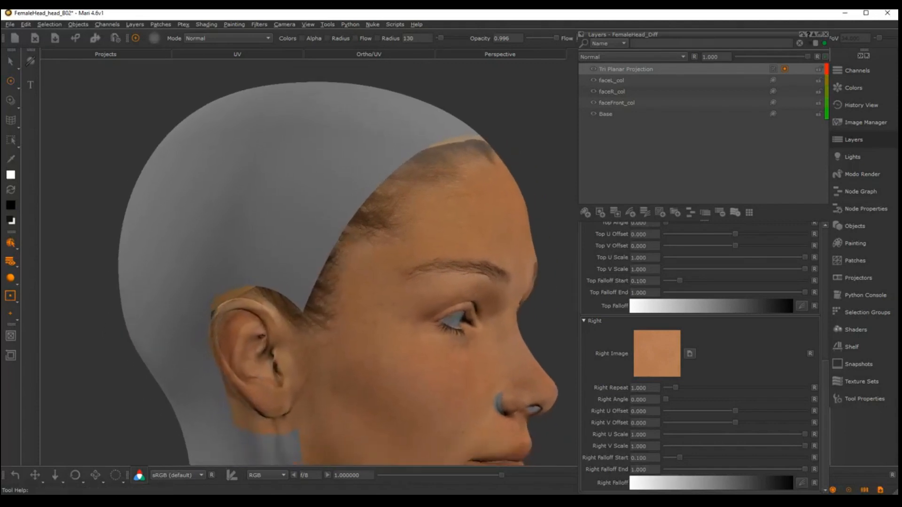
right_click_drag(345, 230, 325, 207, "alt")
key("s")
left_click(344, 208, "shift")
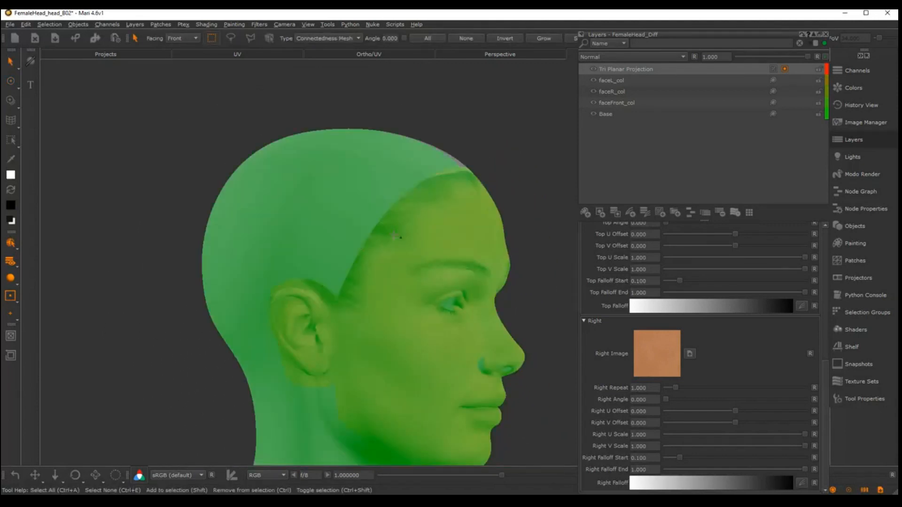
Deselect the head's surface and switch to the Paint tool for painting on the Tri Planar Projection mask
left_click_drag(344, 207, 270, 264, "alt")
middle_click_drag(516, 206, 391, 229, "alt")
left_click(480, 182, "shift")
key("p")
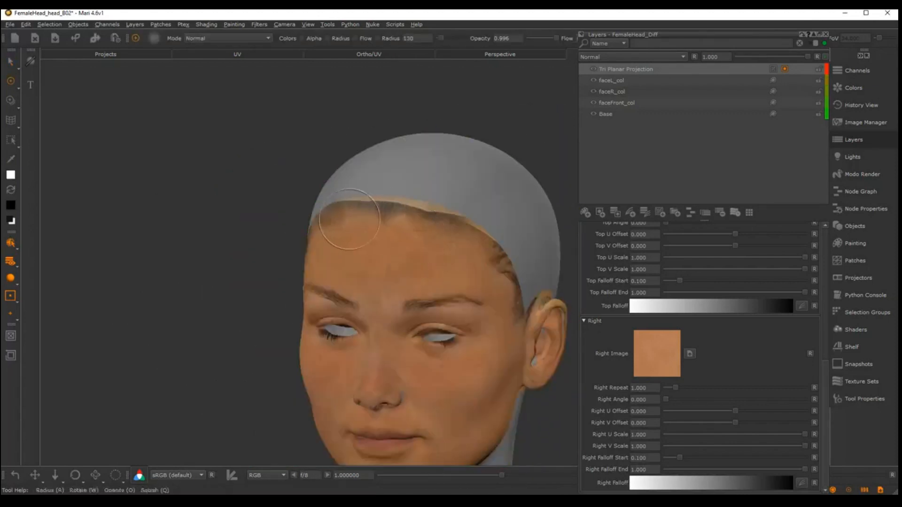
Paint on the mask along the hairline from the head's right temple to the forehead, covering the hair with tiled skin
left_click_drag(398, 224, 518, 224, "alt")
middle_click_drag(446, 248, 487, 225, "alt")
right_click_drag(487, 225, 498, 252, "alt")
middle_click_drag(389, 254, 425, 272, "alt")
left_click_drag(424, 272, 387, 277, "alt")
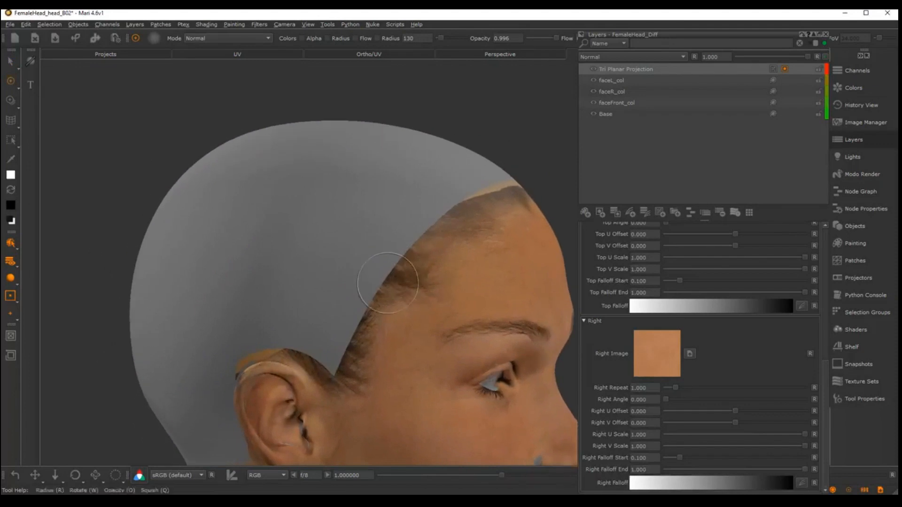
middle_click_drag(387, 278, 393, 241, "alt")
mouse_move(349, 289)
left_mouse_down()
mouse_move(348, 330)
mouse_move(333, 333)
mouse_move(351, 321)
mouse_move(405, 221)
mouse_move(417, 227)
mouse_move(390, 259)
left_mouse_up()
mouse_move(430, 235)
left_mouse_down()
mouse_move(470, 184)
mouse_move(460, 147)
left_mouse_up()
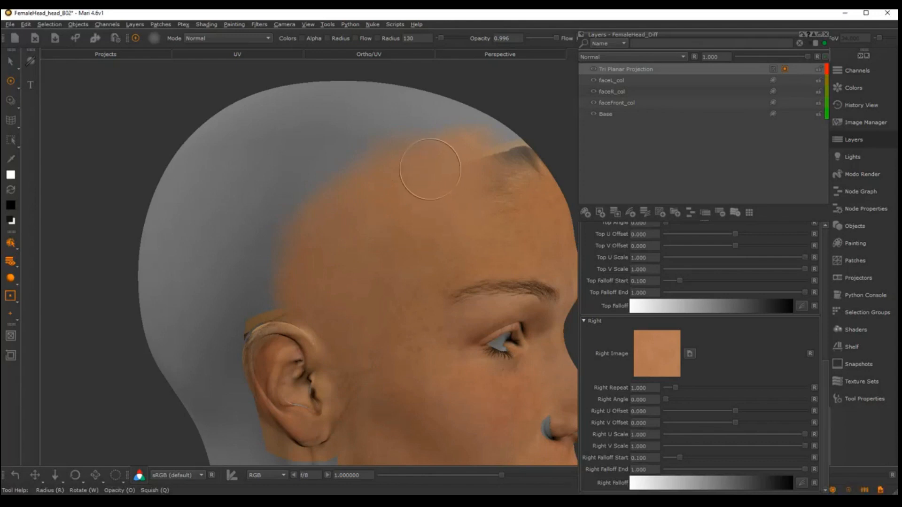
Paint on the mask across the front hairline, revealing tiled skin over the middle of the upper forehead
middle_click_drag(441, 183, 378, 225, "alt")
left_click_drag(378, 225, 473, 272, "alt")
middle_click_drag(473, 272, 343, 304, "alt")
left_click_drag(343, 305, 339, 289, "alt")
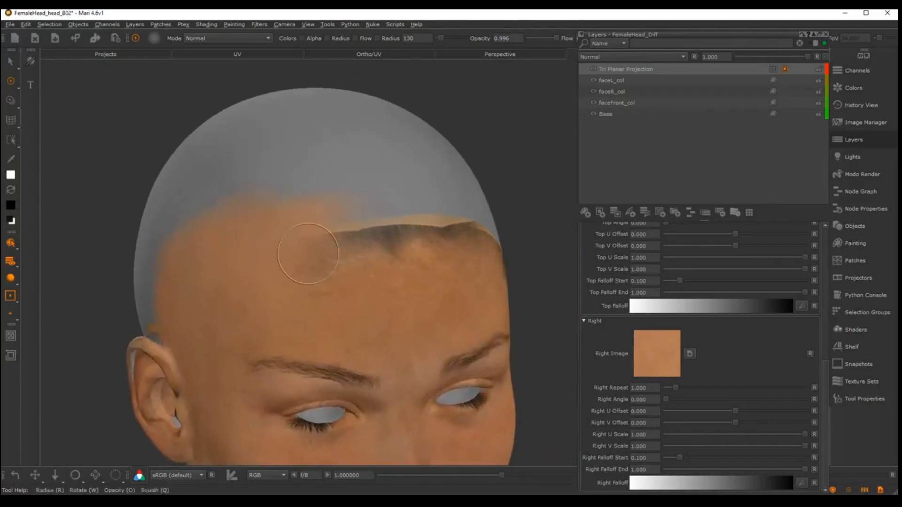
mouse_move(308, 245)
left_mouse_down("alt")
mouse_move(289, 225)
mouse_move(421, 214)
left_mouse_up("alt")
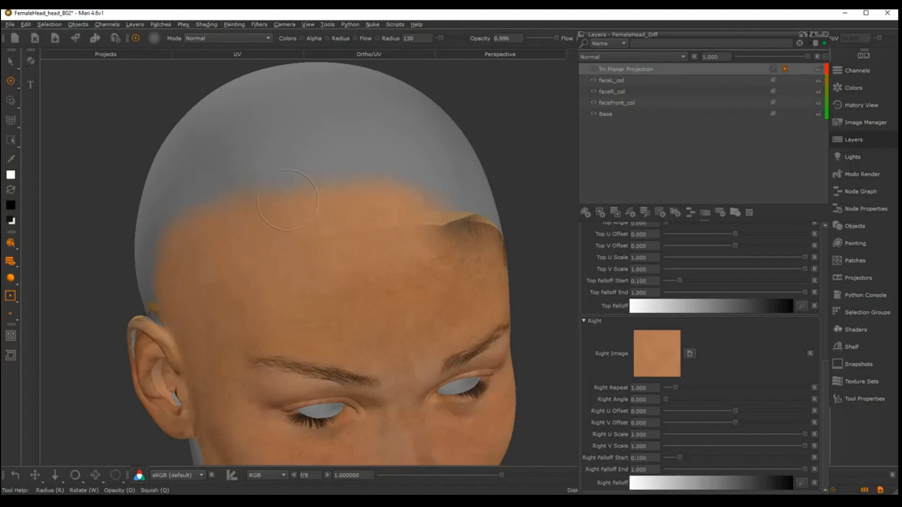
Paint on the mask along the left hairline and down the left temple toward the ear
mouse_move(382, 251)
left_mouse_down("alt")
mouse_move(308, 270)
mouse_move(340, 270)
mouse_move(344, 244)
left_mouse_up("alt")
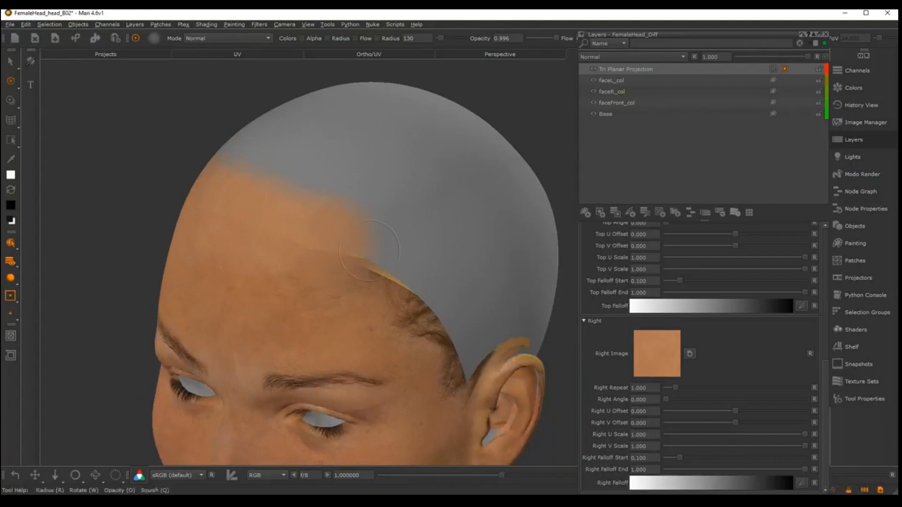
left_click_drag(385, 286, 403, 317)
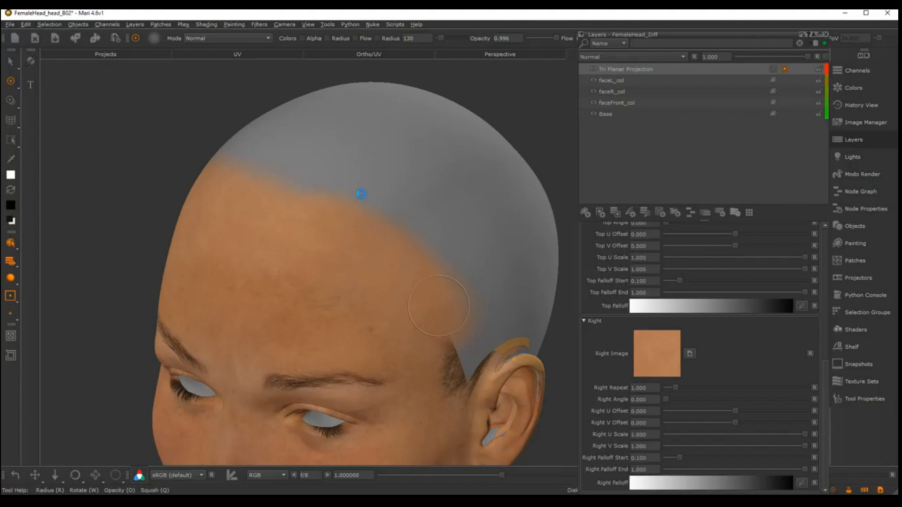
mouse_move(409, 316)
left_mouse_down("alt")
mouse_move(344, 257)
mouse_move(343, 231)
left_mouse_up("alt")
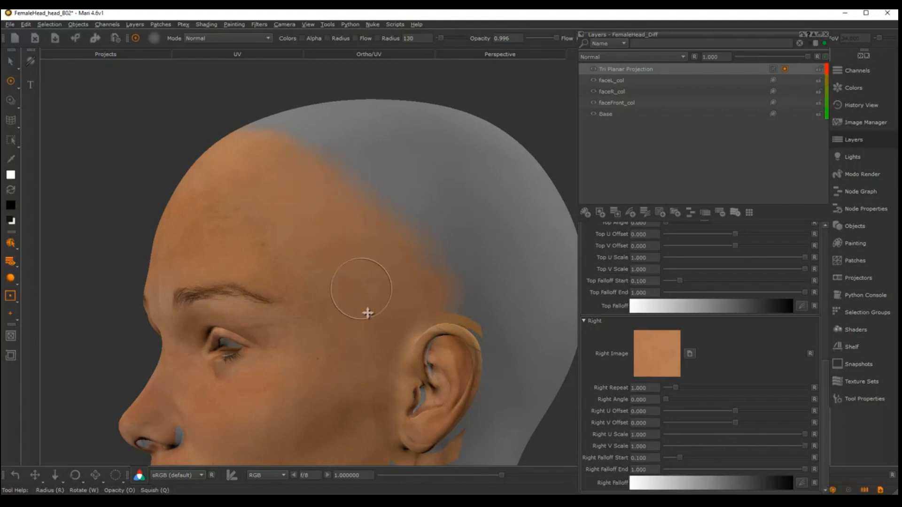
Paint on the mask over the fine creases on the left side of the forehead
middle_click_drag(366, 312, 508, 367, "alt")
right_click_drag(410, 258, 446, 263, "alt")
left_click_drag(423, 272, 487, 288, "alt")
middle_click_drag(393, 289, 407, 245, "alt")
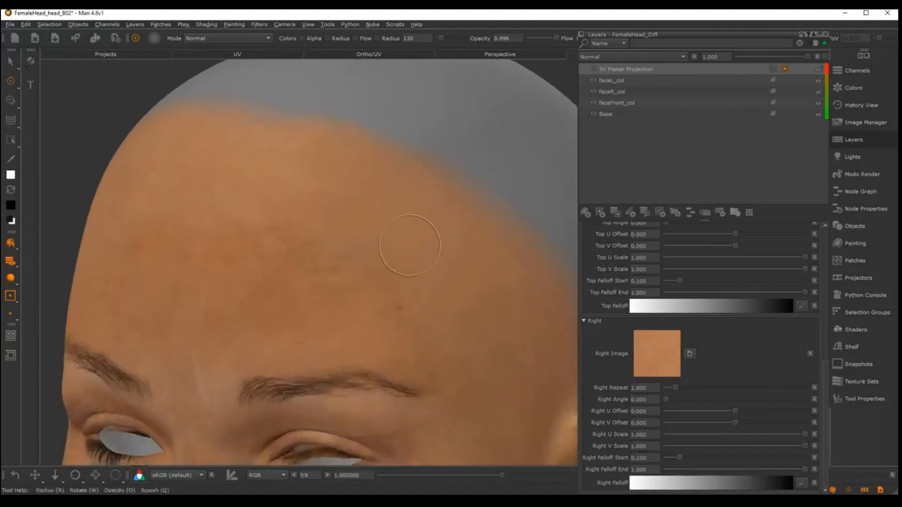
right_click_drag(407, 246, 424, 256, "alt")
middle_click_drag(358, 248, 465, 249, "alt")
right_click_drag(465, 249, 469, 254, "alt")
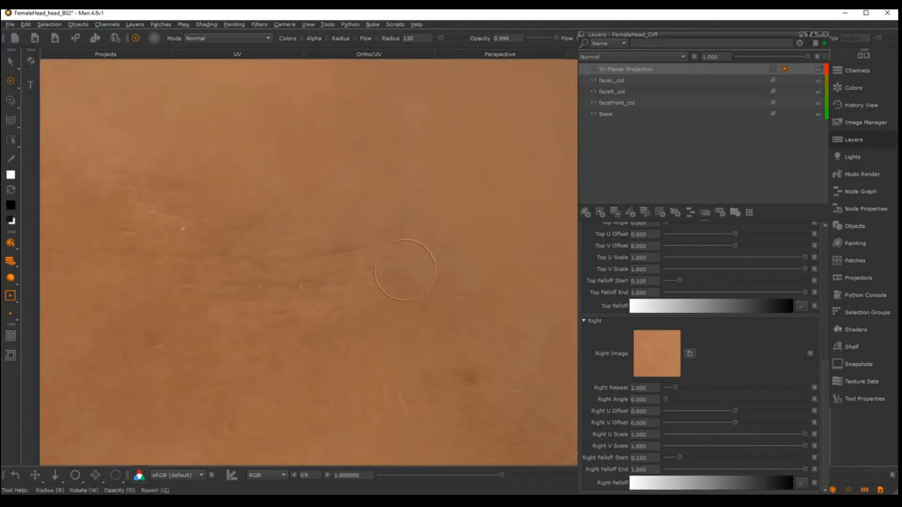
right_click_drag(414, 260, 419, 224, "alt")
middle_click_drag(419, 224, 457, 220, "alt")
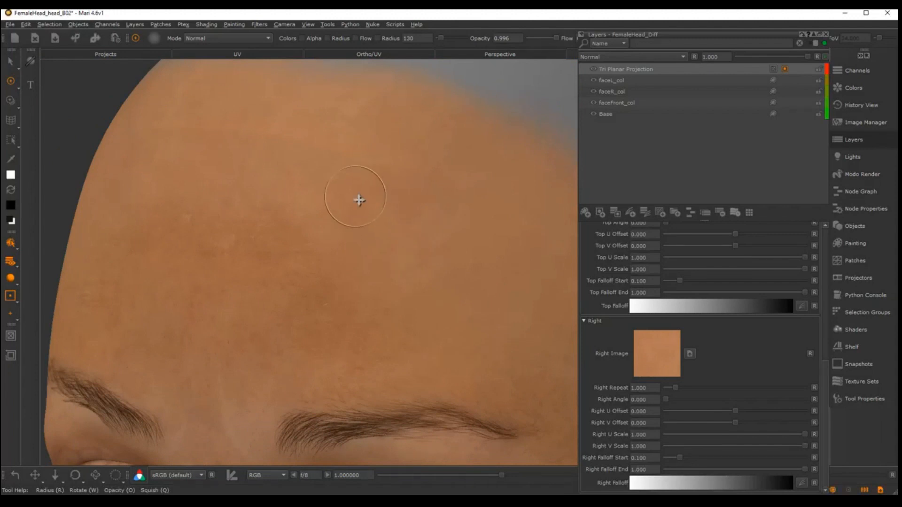
Try World Scale values of 4, 2 and 1 for the Tri Planar Projection, comparing the skin detail on the forehead
mouse_move(359, 199)
left_mouse_down("alt")
mouse_move(501, 221)
mouse_move(554, 218)
left_mouse_up("alt")
middle_click_drag(282, 193, 397, 188, "alt")
left_click_drag(397, 187, 332, 188, "alt")
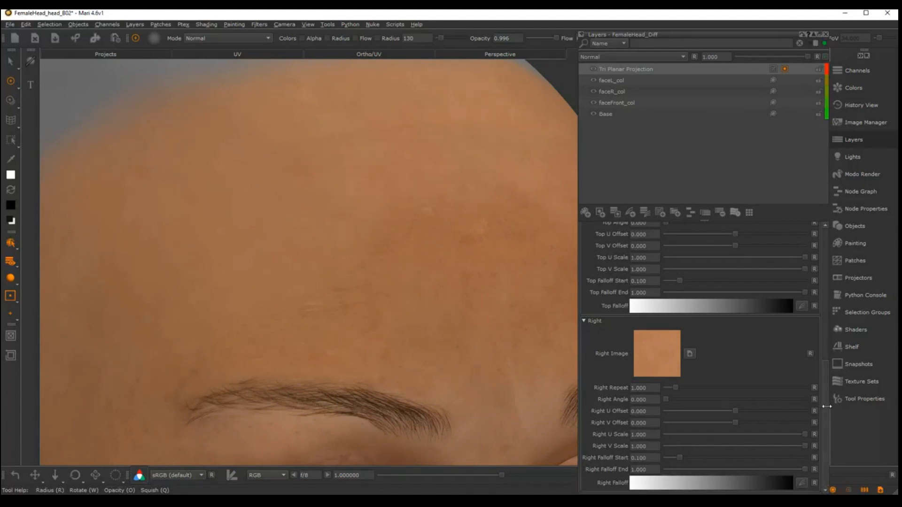
scroll(681, 305, "up", 10)
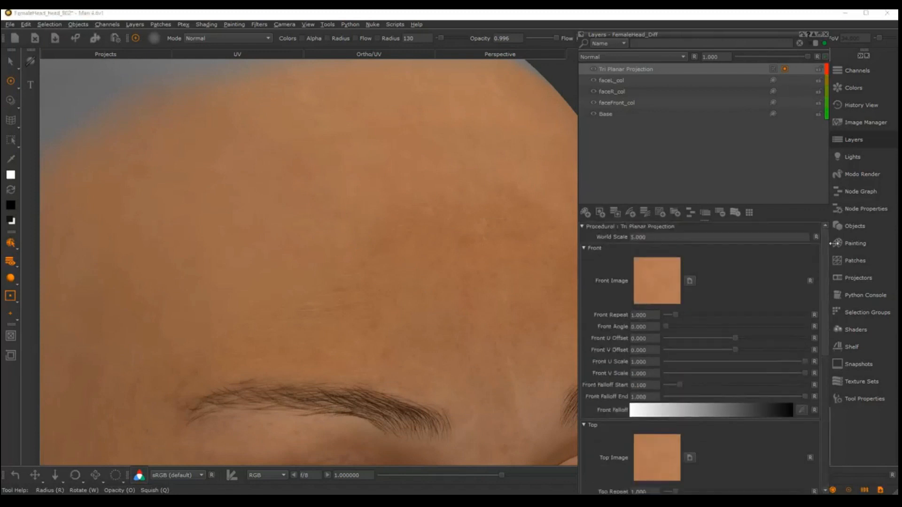
left_click(652, 237)
type("4")
key("Return")
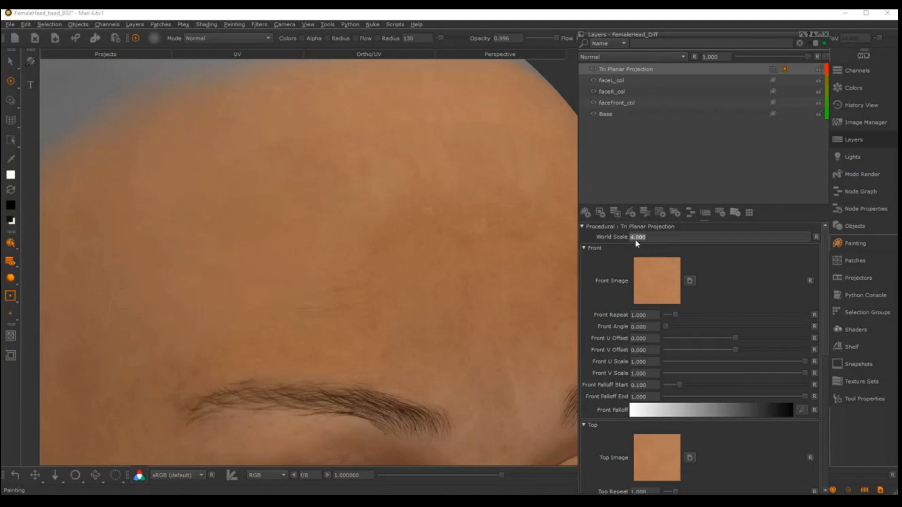
type("2")
key("Return")
type("1")
key("Return")
Try World Scale values of 2, 3 and 5 for the Tri Planar Projection
left_click(653, 242)
type("2")
key("Return")
type("3")
key("Return")
left_click_drag(486, 241, 301, 277, "alt")
left_click(615, 237)
type("5")
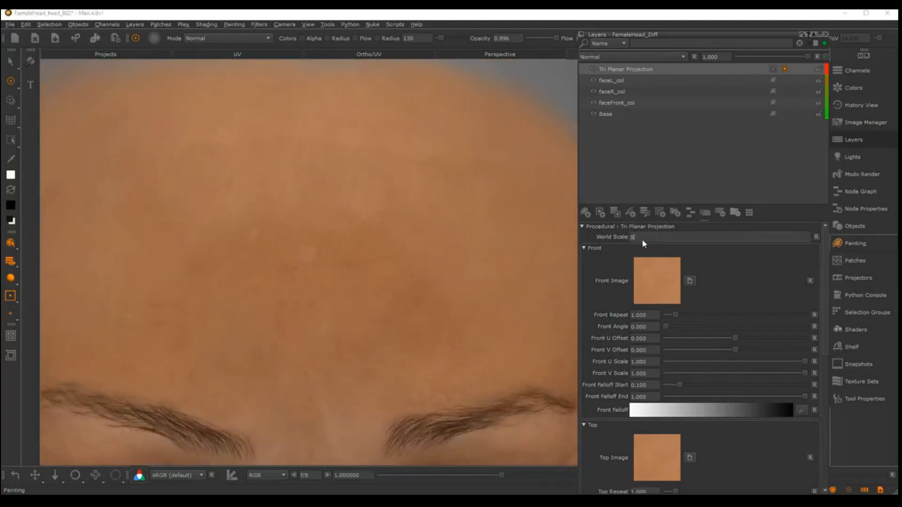
key("Return")
Set the Tri Planar Projection's World Scale to 4 and check the skin detail on the forehead
left_click(649, 238)
type("4")
key("Return")
scroll(278, 177, "down", 5)
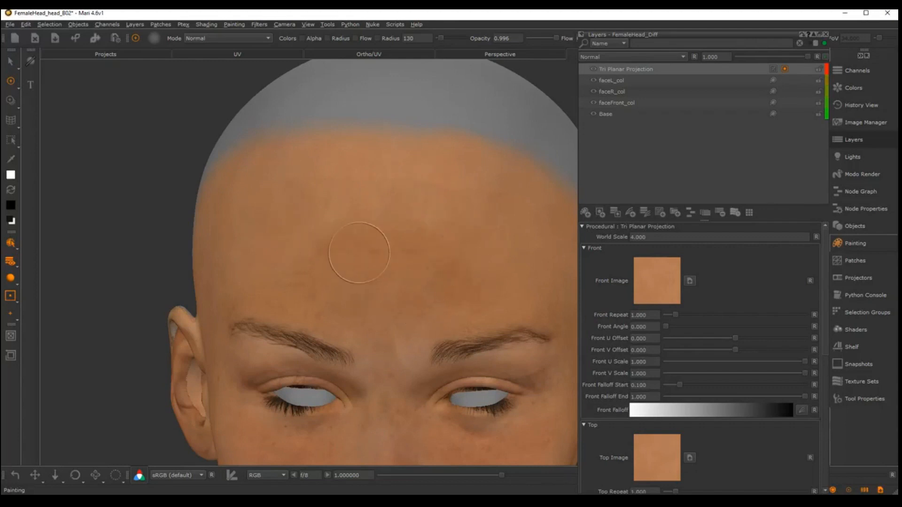
scroll(455, 249, "up", 6)
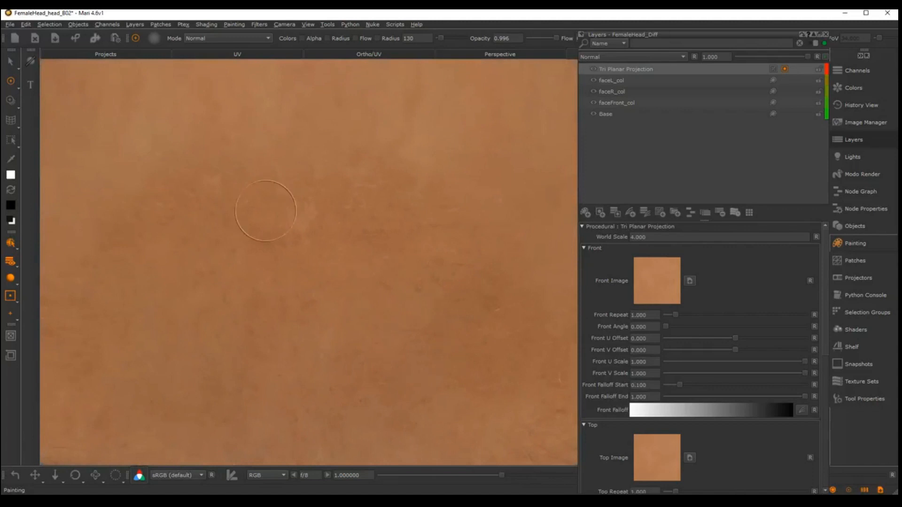
scroll(226, 312, "down", 6)
Paint on the mask above and behind the right ear, blending the tiled skin around it
left_click_drag(413, 238, 553, 215, "alt")
middle_click_drag(338, 244, 417, 240, "alt")
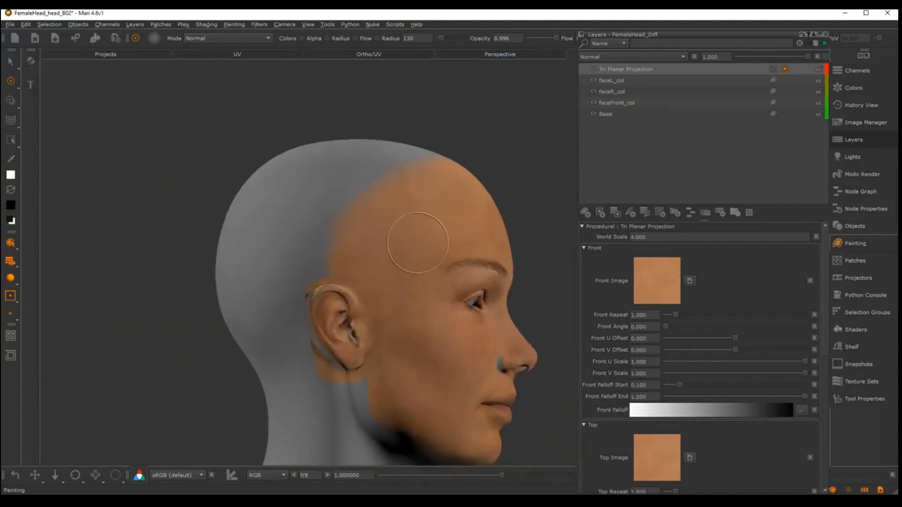
middle_click_drag(408, 291, 411, 228, "alt")
right_click_drag(410, 227, 433, 278, "alt")
mouse_move(383, 284)
left_mouse_down("alt")
mouse_move(437, 297)
mouse_move(411, 270)
left_mouse_up("alt")
middle_click_drag(410, 271, 422, 224, "alt")
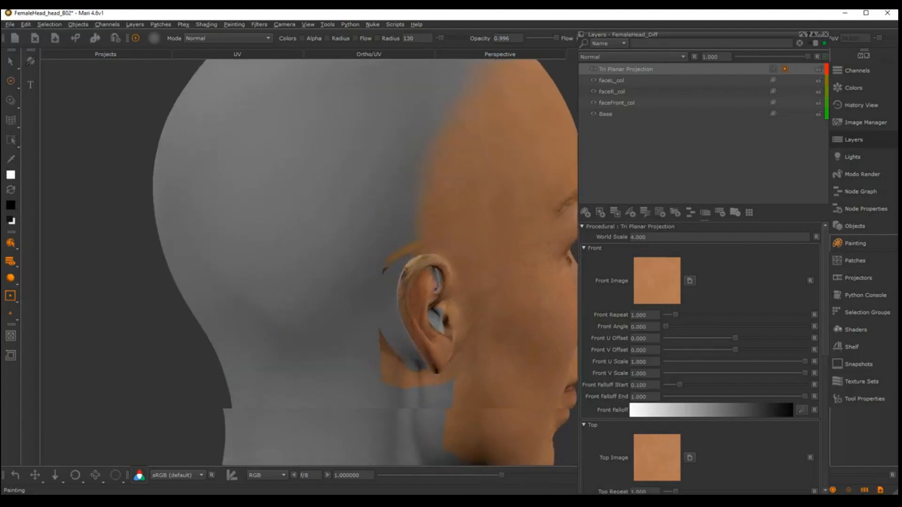
right_click_drag(470, 218, 514, 213, "alt")
mouse_move(400, 212)
left_mouse_down("alt")
mouse_move(432, 209)
mouse_move(413, 218)
left_mouse_up("alt")
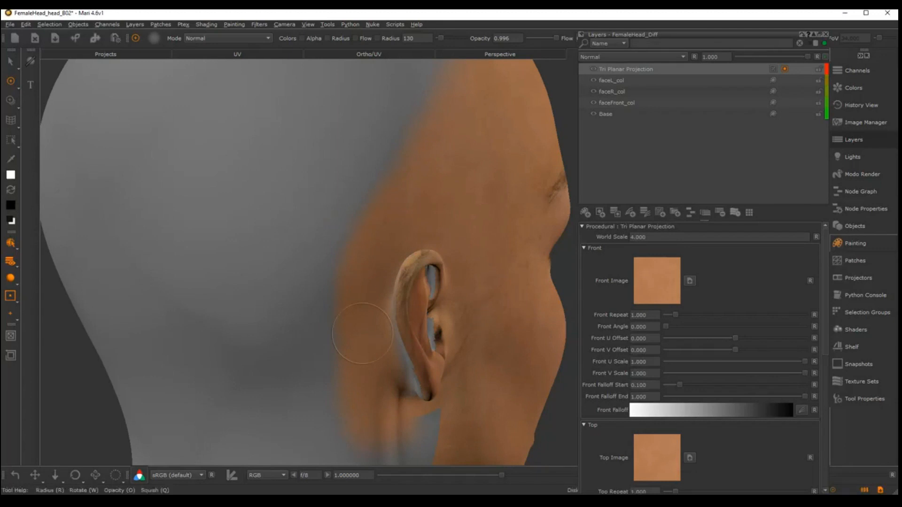
Enlarge the brush radius to 184 and paint on the mask over the jaw and neck seam below the right earlobe
middle_click_drag(463, 298, 406, 316)
left_click_drag(407, 316, 270, 269, "ctrl")
right_click_drag(271, 269, 461, 247, "alt")
mouse_move(461, 247)
left_mouse_down("alt")
mouse_move(350, 244)
mouse_move(407, 213)
left_mouse_up("alt")
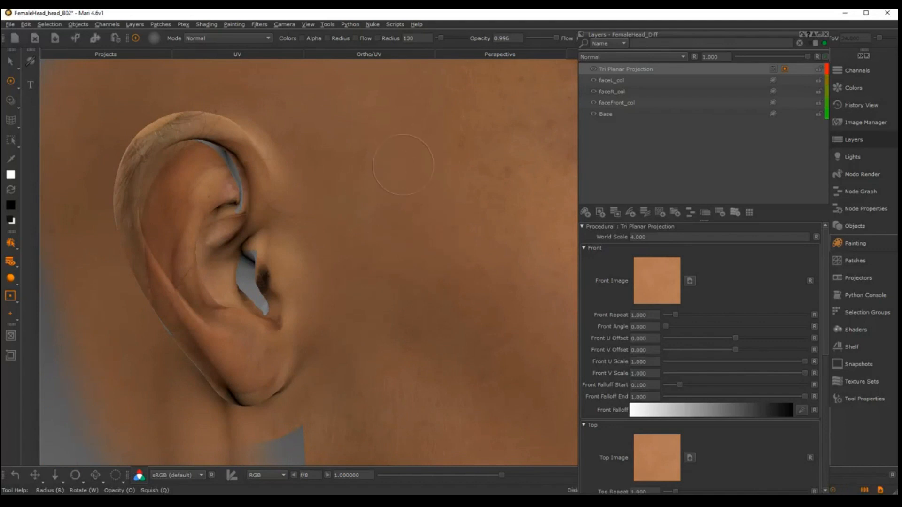
mouse_move(369, 414)
middle_mouse_down()
mouse_move(322, 323)
mouse_move(379, 298)
middle_mouse_up()
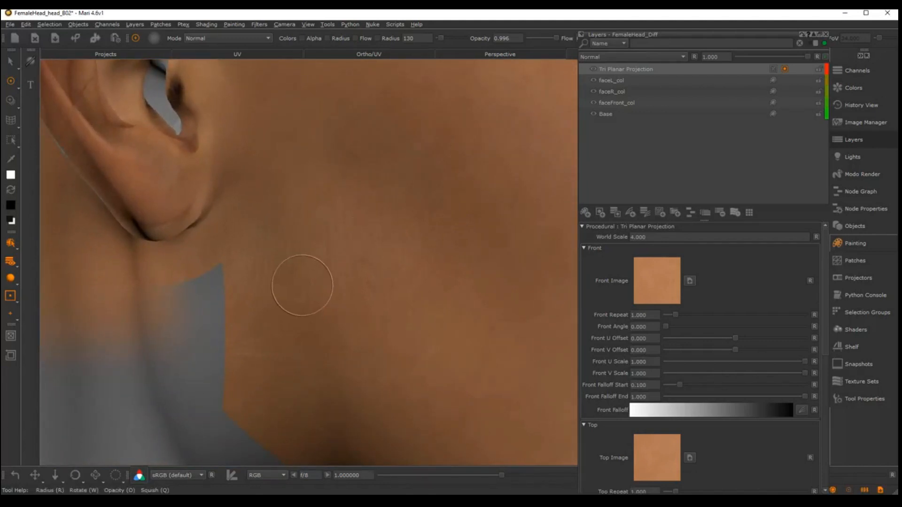
left_click(366, 254)
left_click_drag(365, 255, 369, 243)
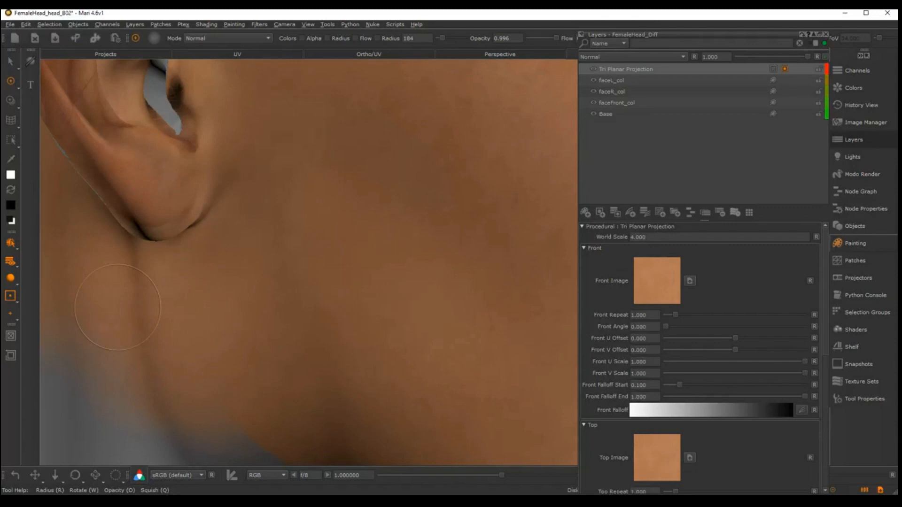
Paint on the mask over the cheek in front of the left ear
right_click_drag(488, 250, 295, 289, "alt")
middle_click_drag(473, 194, 414, 246, "alt")
left_click_drag(414, 245, 528, 253, "alt")
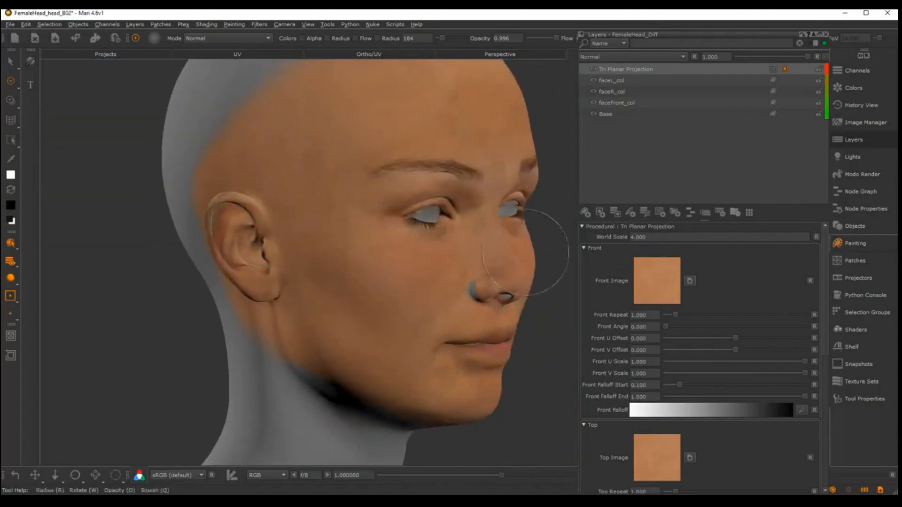
middle_click_drag(527, 253, 337, 266, "alt")
left_click_drag(336, 266, 523, 266, "alt")
middle_click_drag(524, 266, 245, 259, "alt")
right_click_drag(245, 258, 471, 242, "alt")
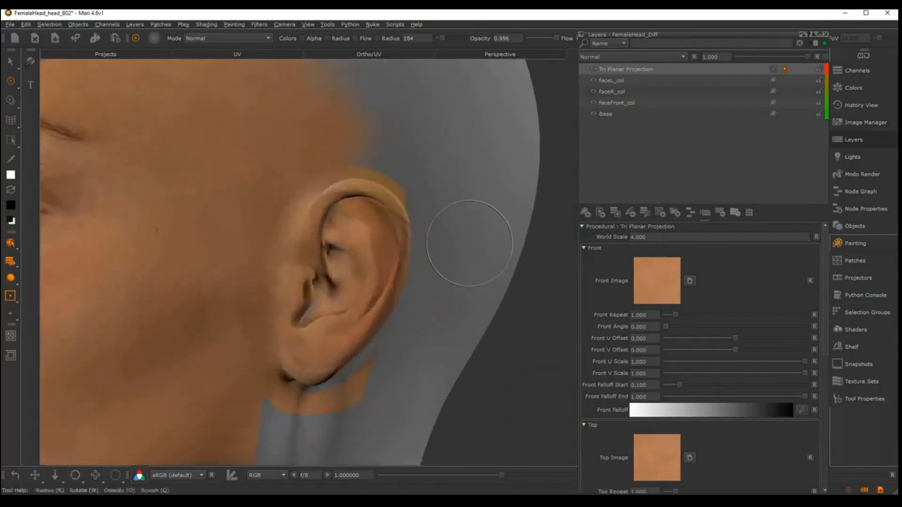
middle_click_drag(347, 296, 447, 252, "alt")
right_click_drag(446, 252, 491, 254, "alt")
left_click_drag(491, 253, 462, 277, "alt")
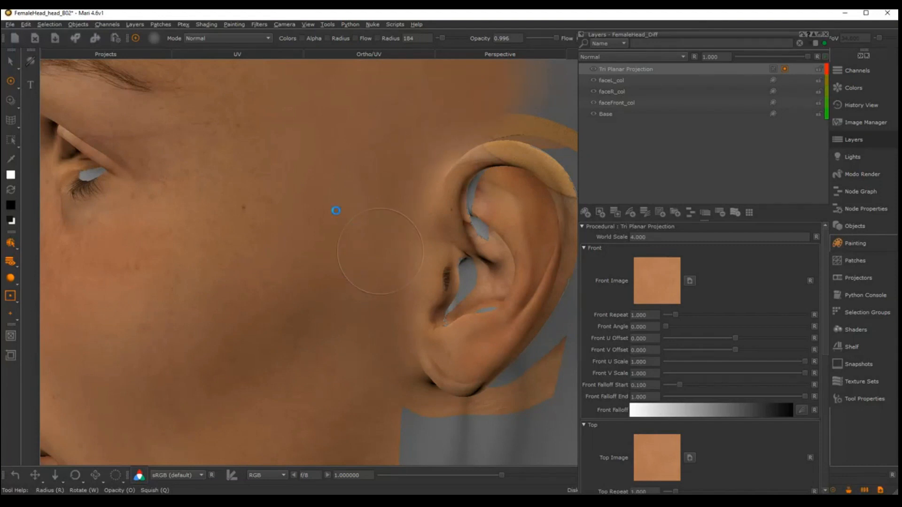
Paint on the mask below the left earlobe, extending the tiled skin from the jaw onto the neck
middle_click_drag(353, 328, 372, 256, "alt")
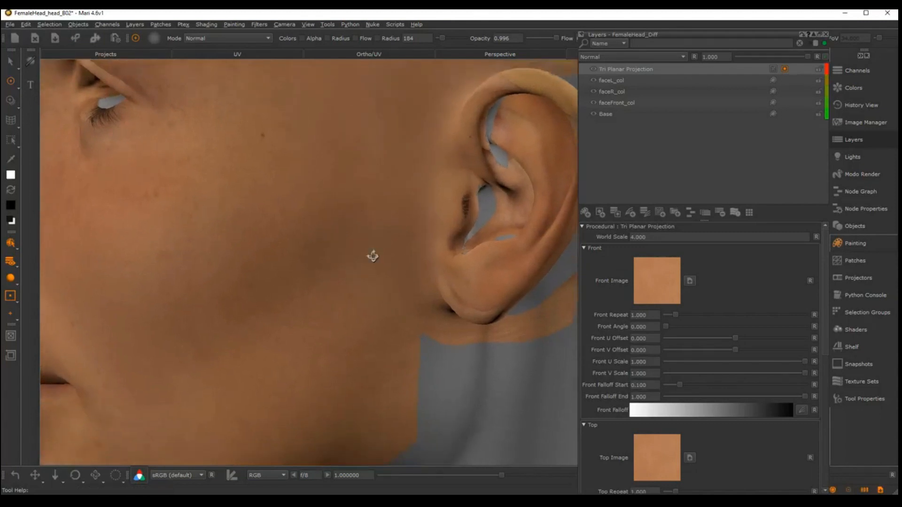
left_click_drag(372, 256, 376, 249, "alt")
middle_click_drag(377, 249, 391, 170, "alt")
left_click_drag(390, 169, 403, 181, "alt")
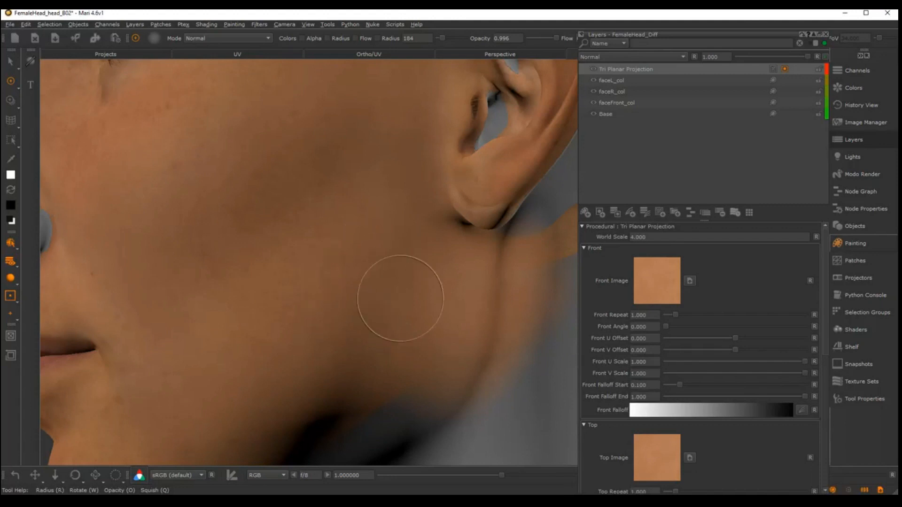
Inspect the blended skin around both sides of the head, checking the hairline, ears and jaw
right_click_drag(484, 304, 458, 277, "alt")
middle_click_drag(459, 278, 443, 253, "alt")
left_click_drag(443, 254, 485, 258, "alt")
right_click_drag(486, 258, 378, 253, "alt")
middle_click_drag(419, 220, 461, 202, "alt")
right_click_drag(461, 202, 493, 219, "alt")
left_click_drag(484, 230, 559, 244, "alt")
right_click_drag(451, 281, 416, 235, "alt")
middle_click_drag(416, 221, 475, 276, "alt")
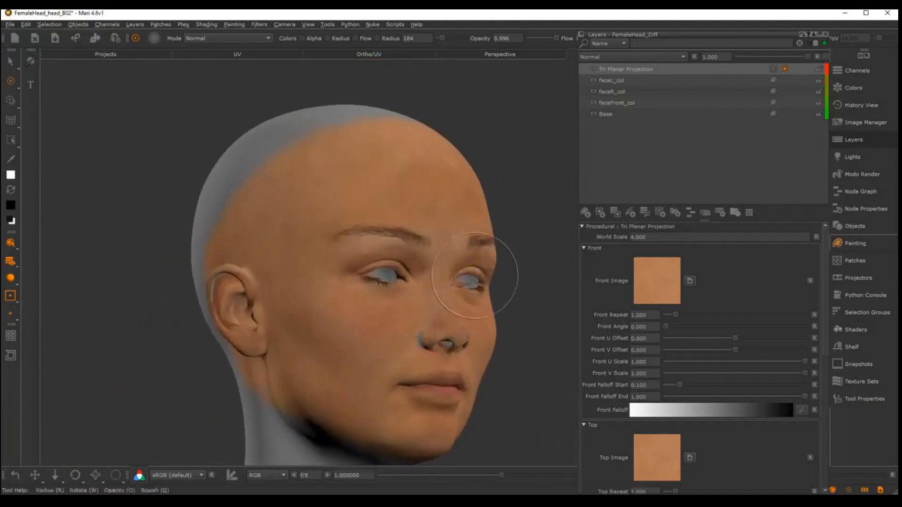
left_click_drag(404, 325, 481, 304, "alt")
middle_click_drag(442, 330, 484, 300, "alt")
right_click_drag(457, 291, 430, 291, "alt")
left_click_drag(430, 291, 329, 286, "alt")
middle_click_drag(323, 286, 371, 287, "alt")
left_click_drag(451, 287, 400, 287, "alt")
middle_click_drag(526, 244, 437, 228, "alt")
right_click_drag(437, 228, 478, 221, "alt")
left_click_drag(477, 221, 376, 226, "alt")
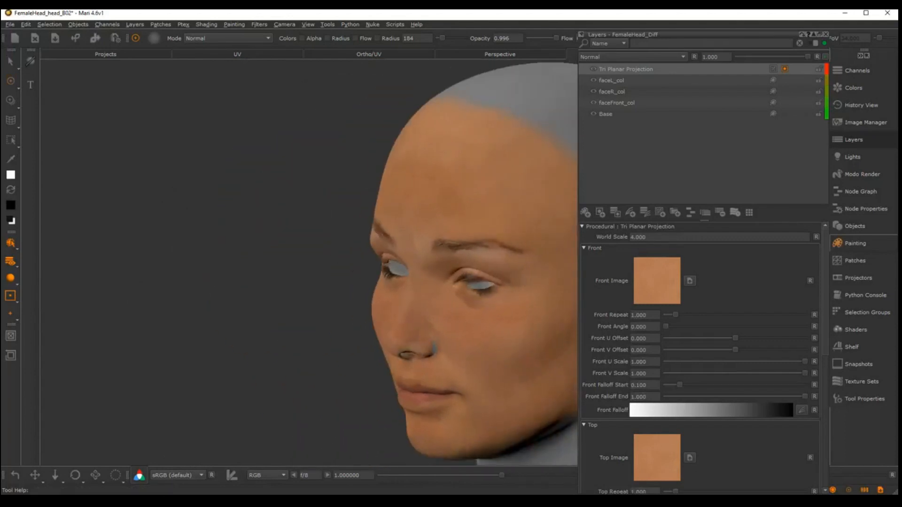
middle_click_drag(559, 271, 399, 254, "alt")
right_click_drag(435, 263, 397, 254, "alt")
left_click_drag(397, 253, 350, 237, "alt")
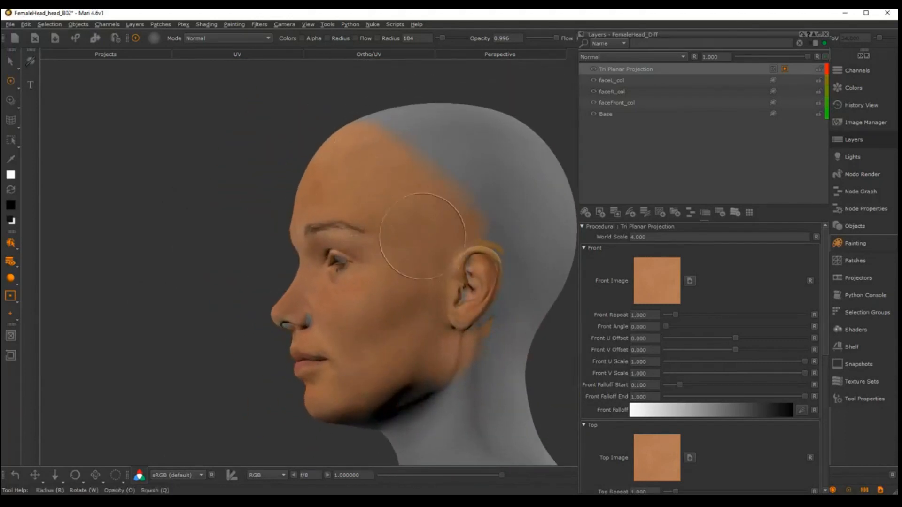
middle_click_drag(454, 135, 435, 139, "alt")
left_click_drag(360, 188, 378, 168, "alt")
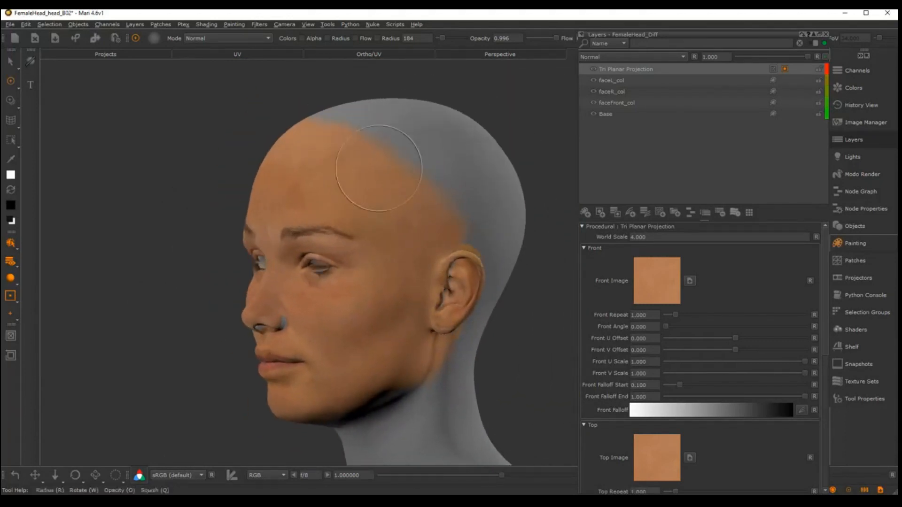
middle_click_drag(356, 222, 372, 238, "alt")
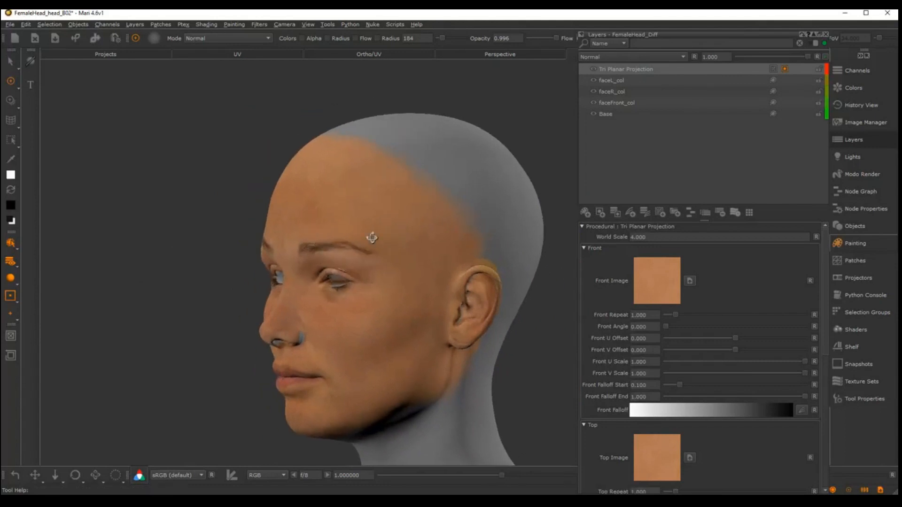
left_click_drag(372, 238, 387, 255, "alt")
Examine the painted skin coverage across the head's patches in the UV view
mouse_move(311, 217)
left_mouse_down("alt")
mouse_move(345, 217)
mouse_move(380, 267)
mouse_move(411, 246)
left_mouse_up("alt")
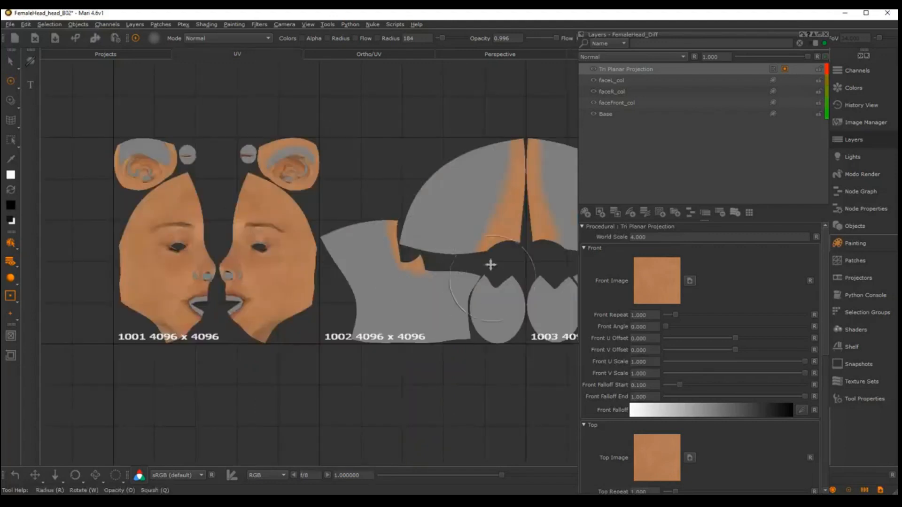
middle_click_drag(489, 264, 421, 240, "alt")
right_click_drag(445, 226, 418, 183, "alt")
middle_click_drag(418, 184, 454, 209, "alt")
right_click_drag(453, 209, 472, 199, "alt")
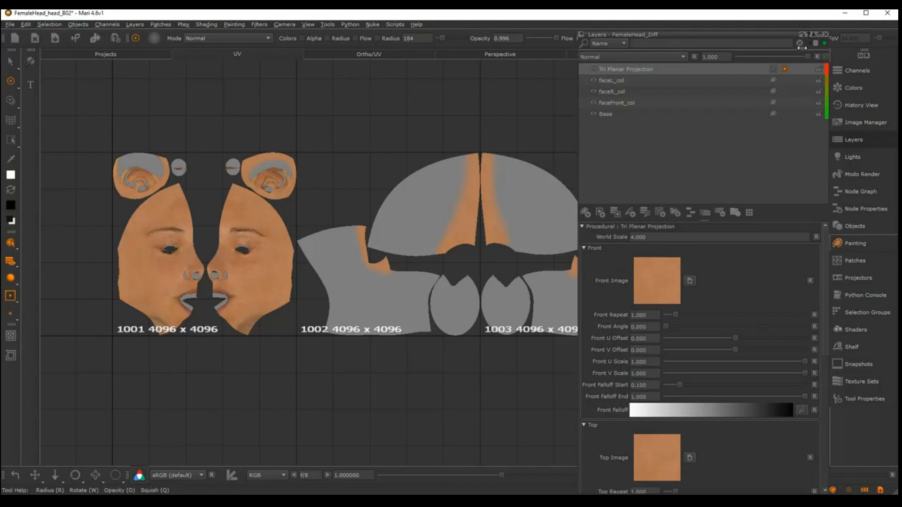
In the ortho view, switch to the Default basic brush and set its radius to 100 for painting the scalp
left_click(826, 34)
left_click(655, 55)
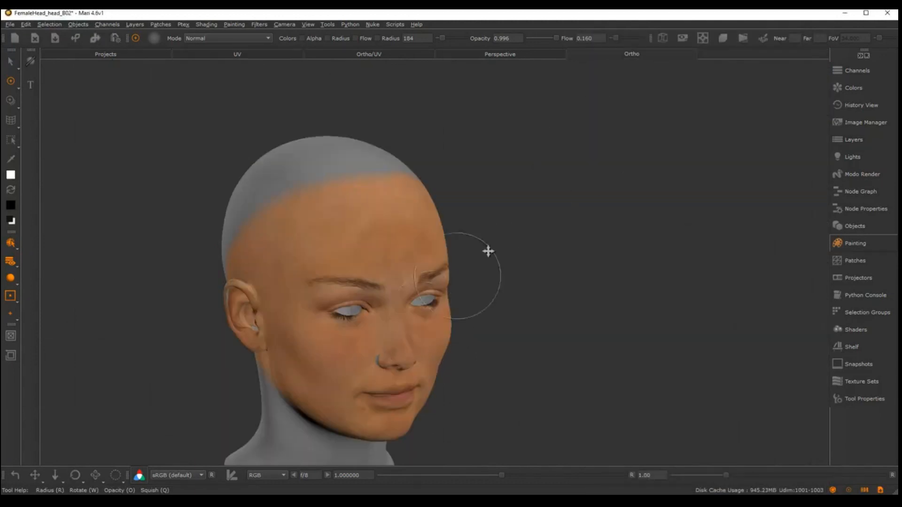
key("k")
left_click(330, 241)
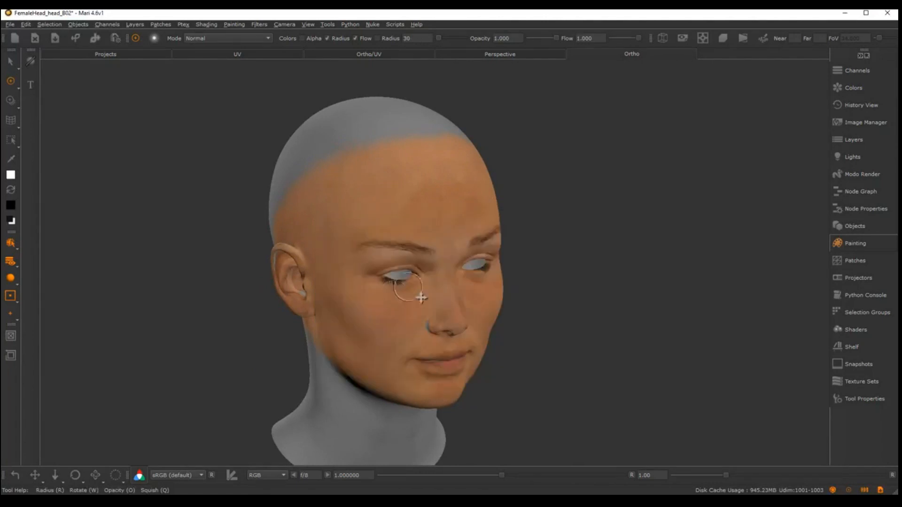
mouse_move(417, 295)
middle_mouse_down()
mouse_move(527, 282)
mouse_move(451, 305)
middle_mouse_up()
mouse_move(451, 305)
left_mouse_down("alt")
mouse_move(392, 282)
mouse_move(406, 282)
mouse_move(351, 298)
left_mouse_up("alt")
key("r")
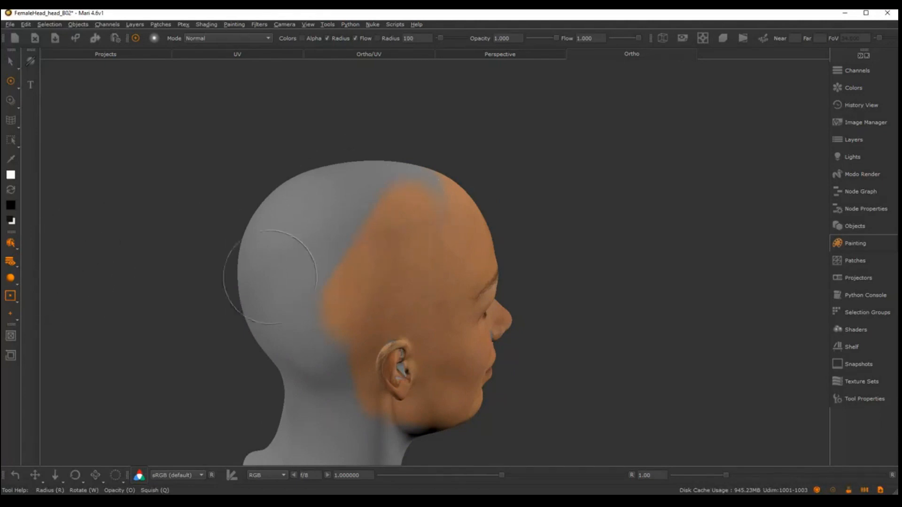
Turn on mirrored projecting across X so mask strokes affect both sides of the head
left_click(11, 337)
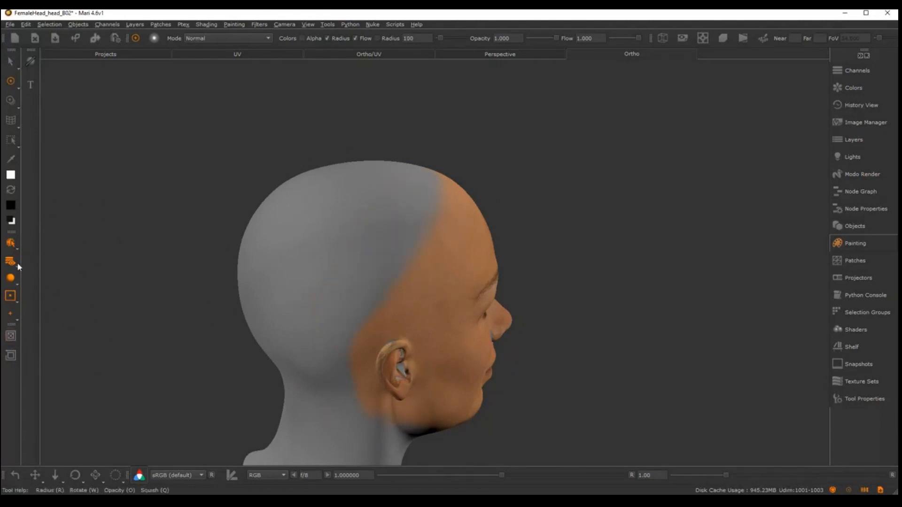
left_click(10, 297)
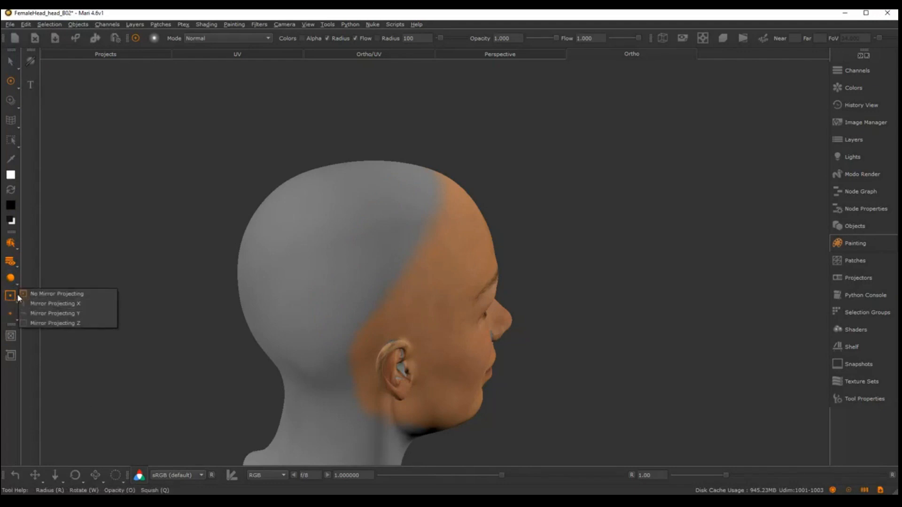
left_click(35, 304)
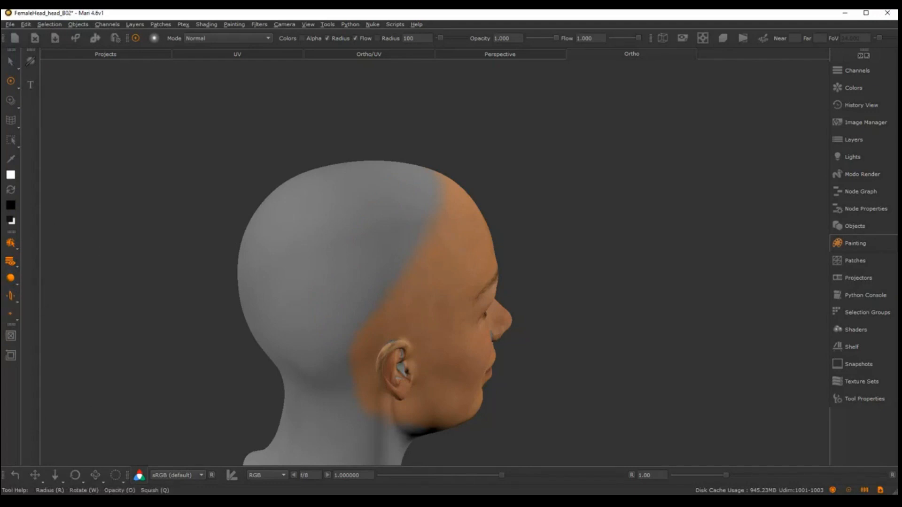
Paint white on the mask over the scalp, crown and back of the head to cover them with tiled skin
middle_click_drag(368, 279, 362, 288, "alt")
mouse_move(363, 288)
left_mouse_down("alt")
mouse_move(334, 296)
mouse_move(361, 297)
mouse_move(339, 318)
left_mouse_up("alt")
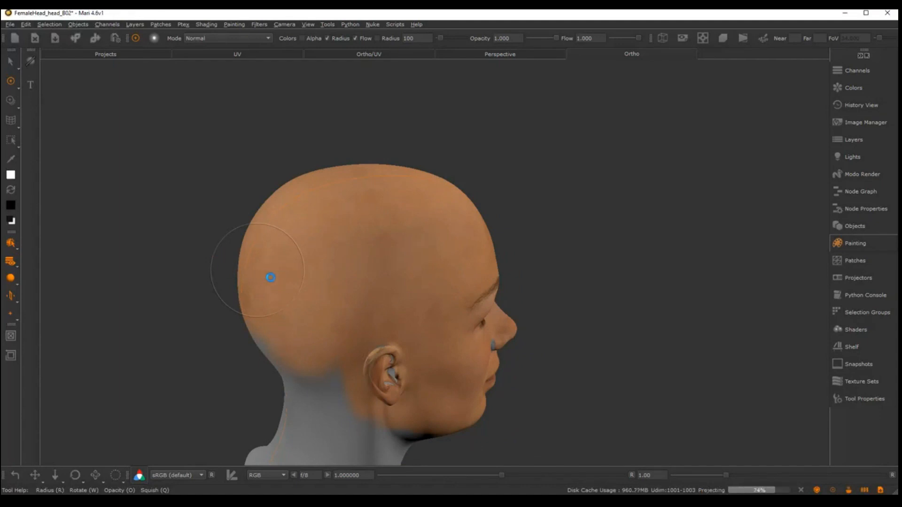
middle_click_drag(319, 288, 347, 221, "alt")
right_click_drag(347, 221, 364, 258, "alt")
left_click_drag(287, 230, 334, 250, "alt")
middle_click_drag(285, 291, 331, 248, "alt")
left_click(332, 248)
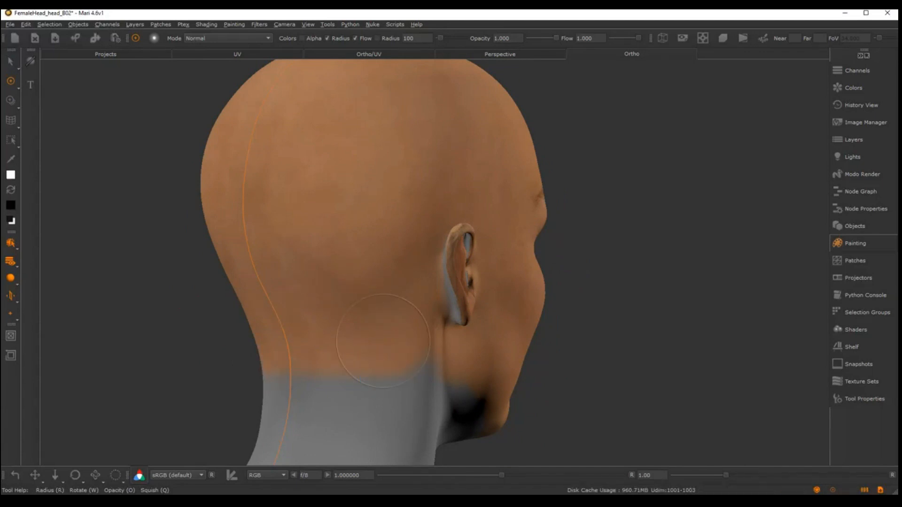
Paint on the mask down the back of the neck to its lower edge
middle_click_drag(358, 353, 411, 188, "alt")
left_click_drag(411, 188, 425, 221, "alt")
mouse_move(339, 212)
left_mouse_down()
mouse_move(320, 316)
mouse_move(267, 306)
mouse_move(405, 225)
left_mouse_up()
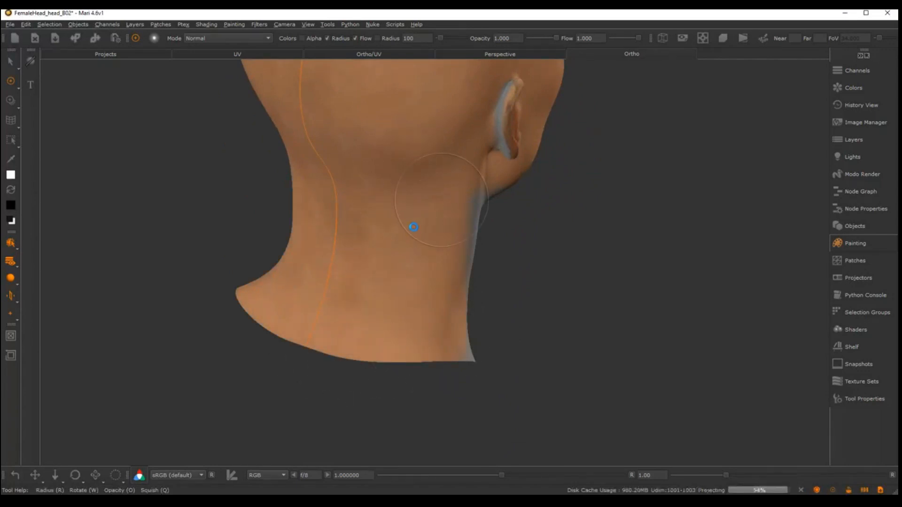
Paint on the mask along the side of the neck below the ear, extending the tiled skin toward the throat
mouse_move(399, 225)
middle_mouse_down()
mouse_move(298, 226)
mouse_move(374, 222)
middle_mouse_up()
left_click_drag(374, 222, 376, 232)
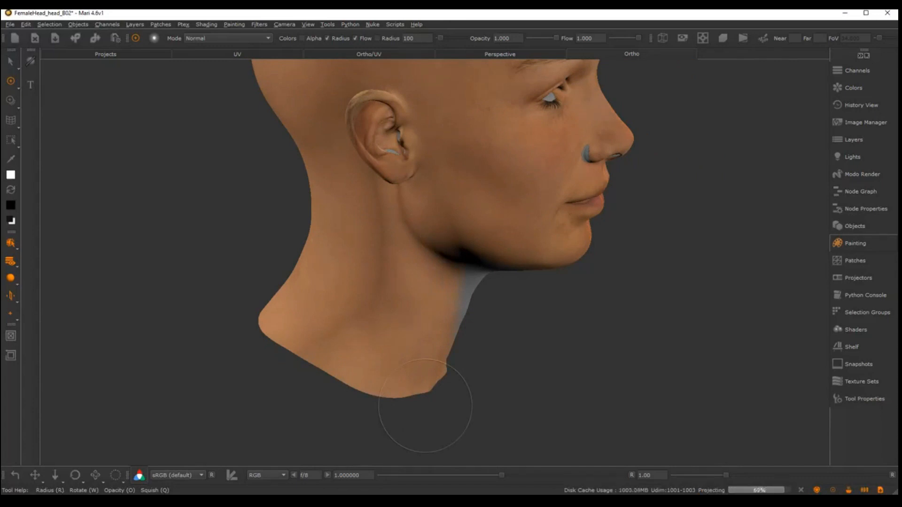
mouse_move(383, 282)
left_mouse_down("alt")
mouse_move(348, 238)
mouse_move(464, 241)
mouse_move(362, 250)
left_mouse_up("alt")
mouse_move(464, 258)
left_mouse_down("alt")
mouse_move(433, 276)
mouse_move(442, 275)
left_mouse_up("alt")
left_click_drag(381, 244, 400, 258, "alt")
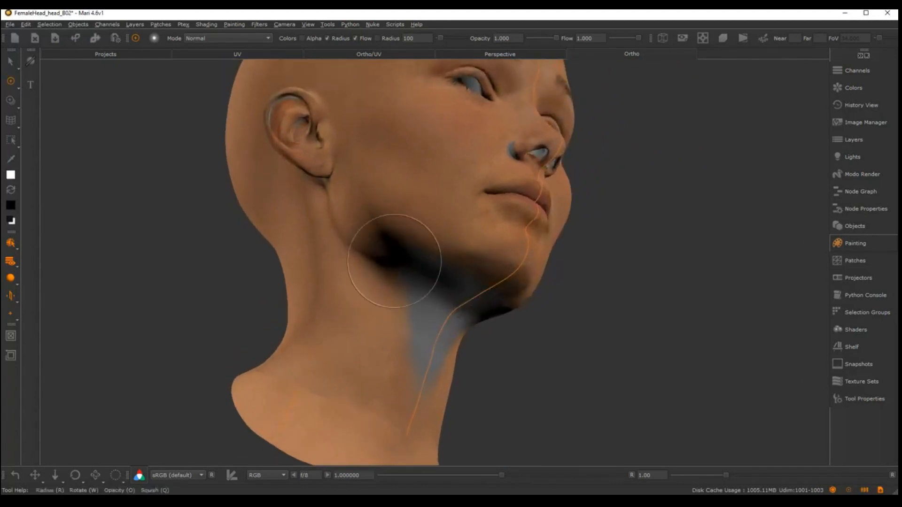
Fix light Three to the camera instead of the scene
left_click(852, 157)
left_click(642, 196)
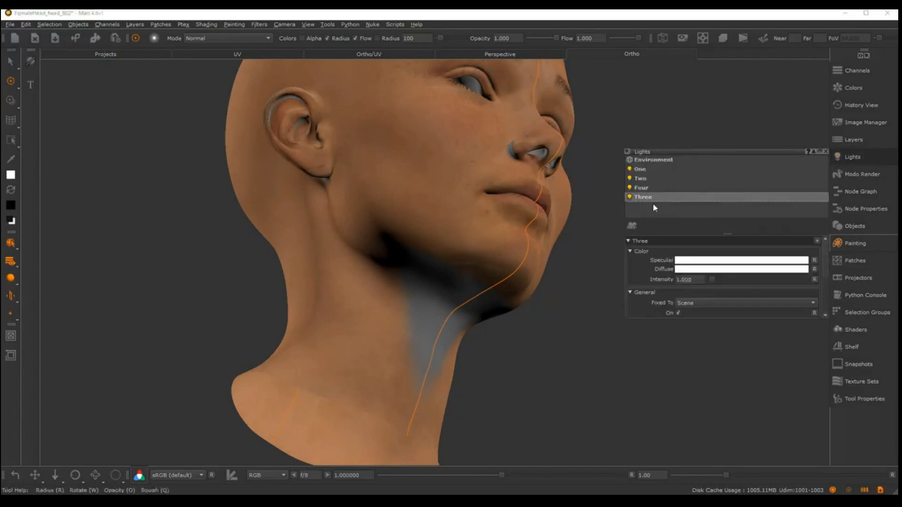
left_click(747, 302)
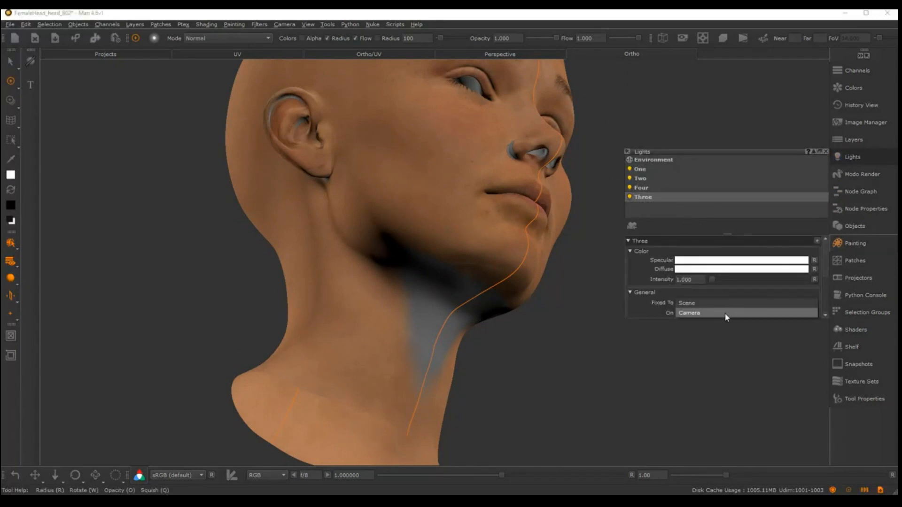
left_click(728, 313)
Try to mask out the tiled skin with black along the jaw below the ear, then undo the stroke
mouse_move(484, 342)
left_mouse_down("alt")
mouse_move(388, 222)
mouse_move(383, 252)
mouse_move(401, 191)
mouse_move(439, 217)
mouse_move(441, 207)
mouse_move(418, 241)
mouse_move(444, 263)
mouse_move(423, 291)
left_mouse_up("alt")
scroll(411, 279, "up", 1)
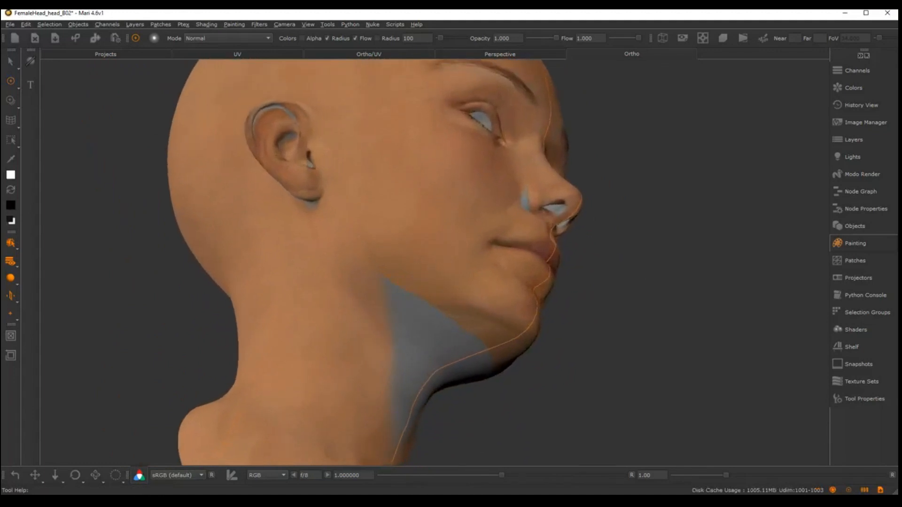
key("x")
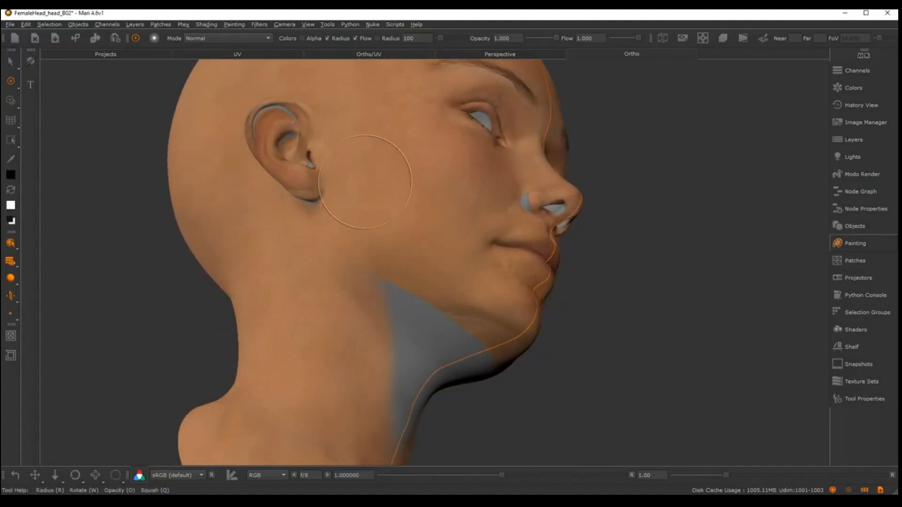
left_click_drag(366, 181, 362, 258)
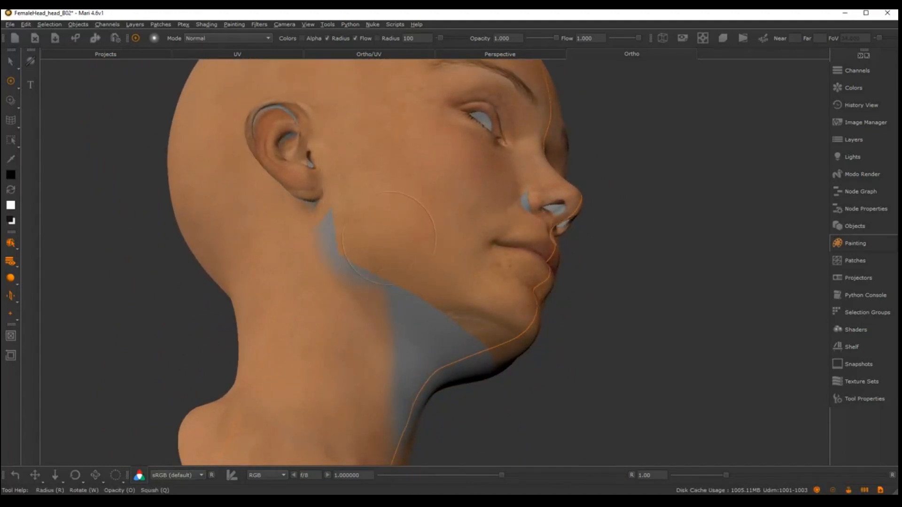
key("ctrl+z")
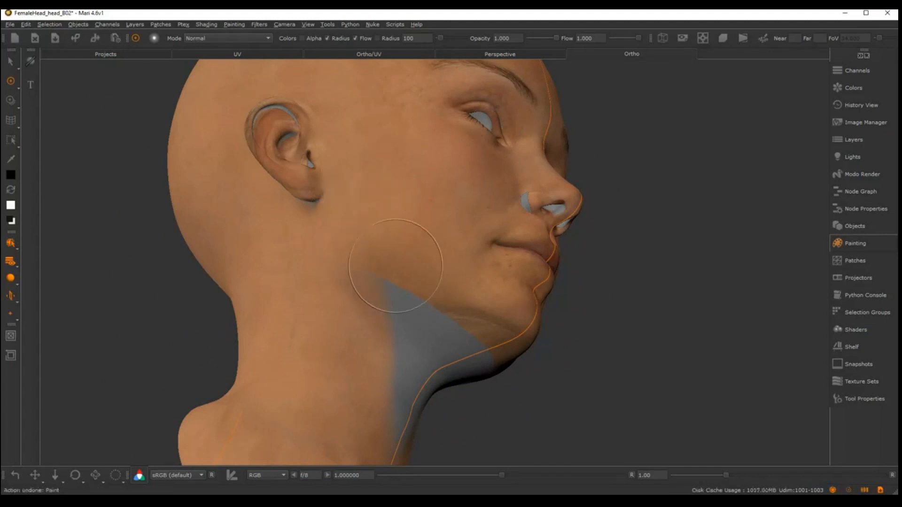
Switch to the soft low-flow basic brush and paint white on the mask below the jaw, blending tiled skin over the grey area
key("k")
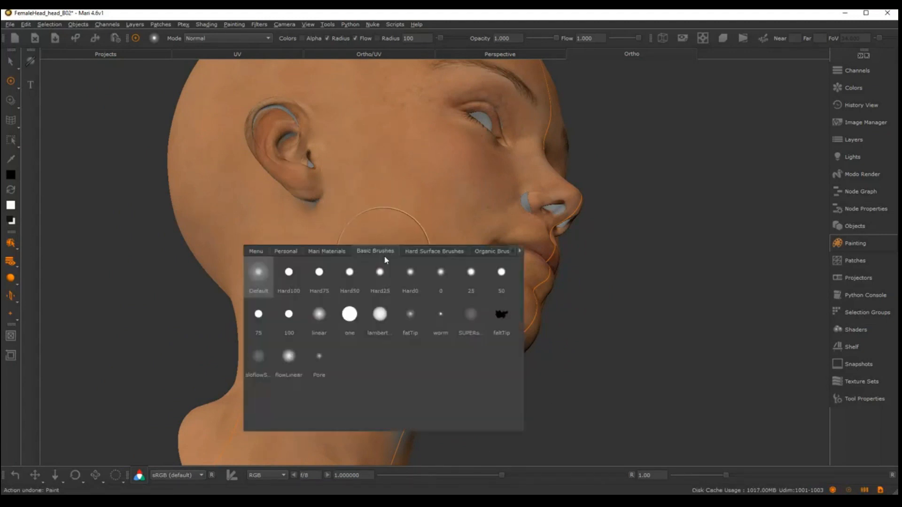
left_click(463, 320)
middle_click_drag(401, 299, 358, 280, "alt")
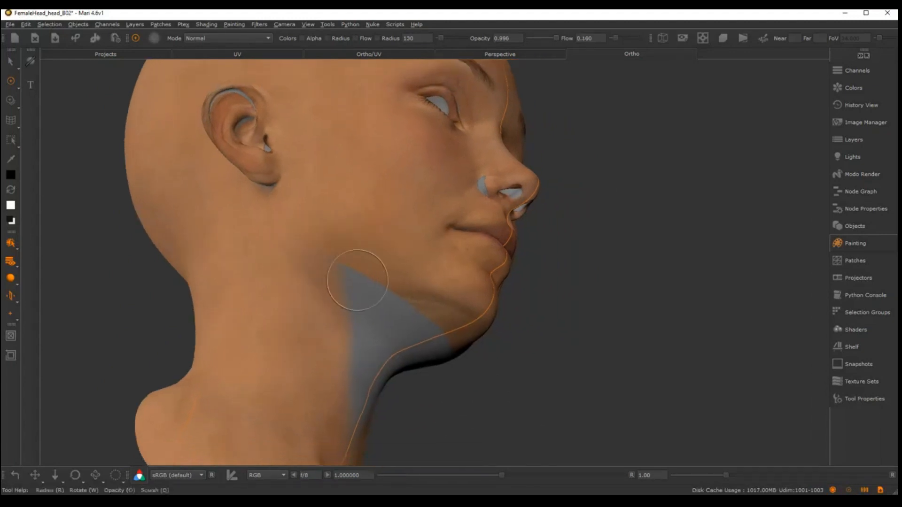
mouse_move(358, 280)
left_mouse_down("alt")
mouse_move(350, 275)
mouse_move(377, 303)
left_mouse_up("alt")
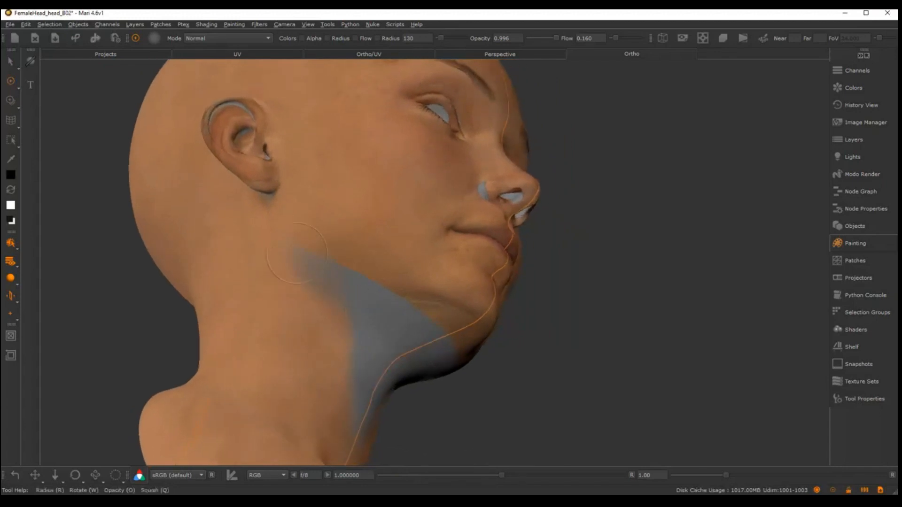
key("ctrl+z")
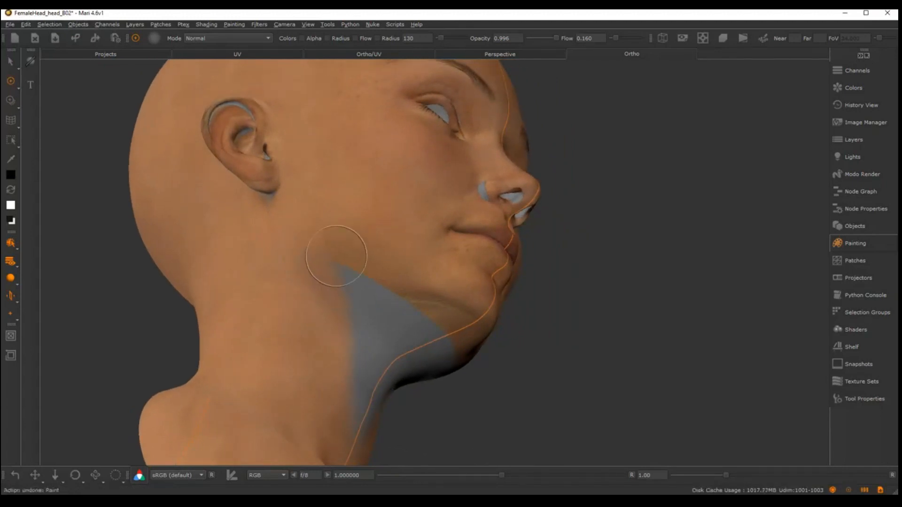
left_click(10, 189)
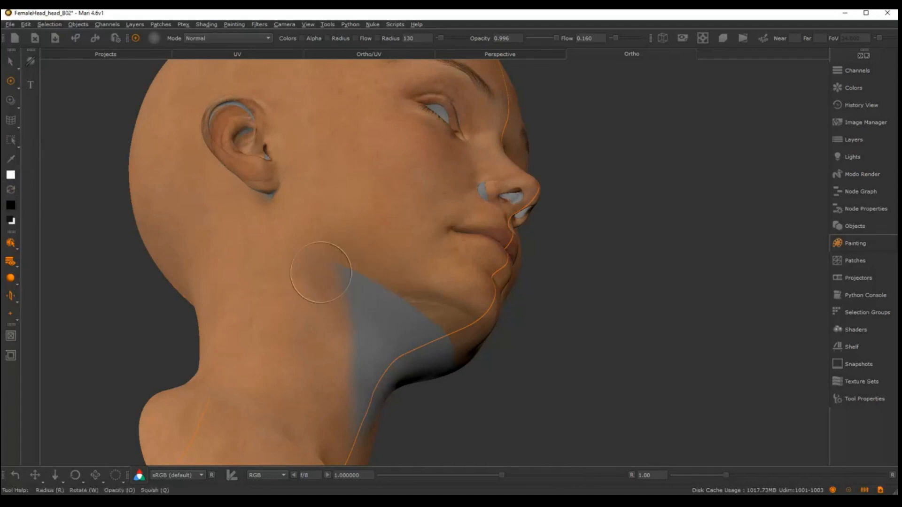
left_click_drag(323, 272, 337, 291)
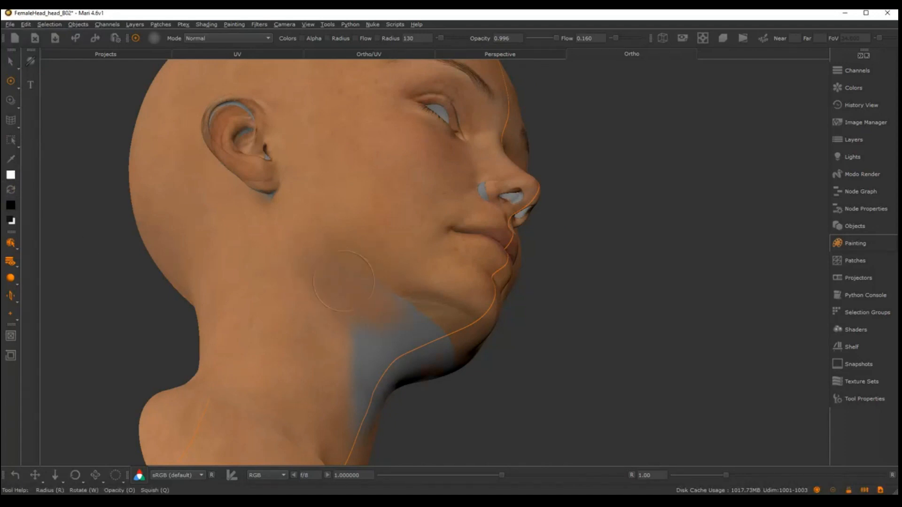
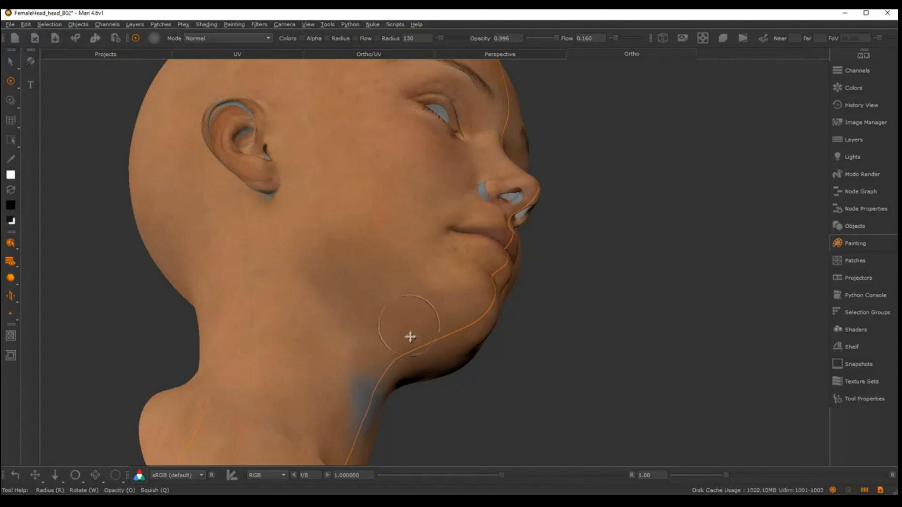
Paint white on the mask over the remaining grey area at the front of the throat below the jaw
mouse_move(408, 337)
left_mouse_down("alt")
mouse_move(363, 310)
mouse_move(364, 287)
left_mouse_up("alt")
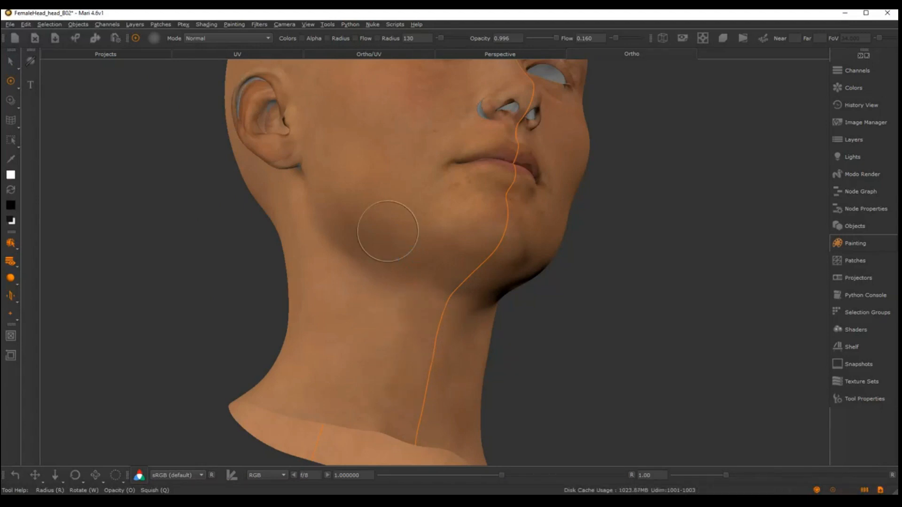
left_click_drag(388, 231, 285, 410, "alt")
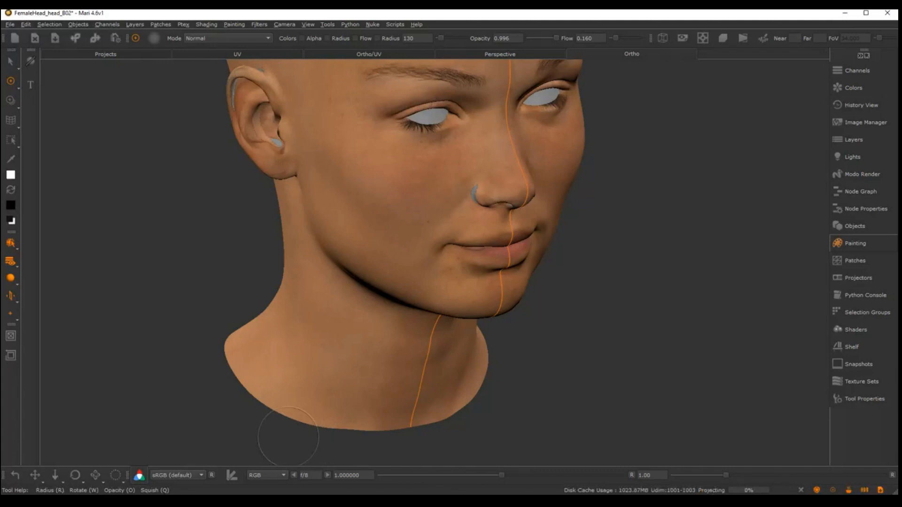
Switch to the soft brush with flow 1.000, enlarge it, and paint tiled skin over the grey streak between temple and ear, baking the strokes
left_click_drag(520, 280, 460, 222, "alt")
right_click_drag(461, 222, 485, 211, "alt")
mouse_move(485, 211)
middle_mouse_down("alt")
mouse_move(362, 236)
mouse_move(348, 248)
middle_mouse_up("alt")
middle_click_drag(450, 194, 433, 208, "alt")
right_click_drag(432, 207, 423, 210, "alt")
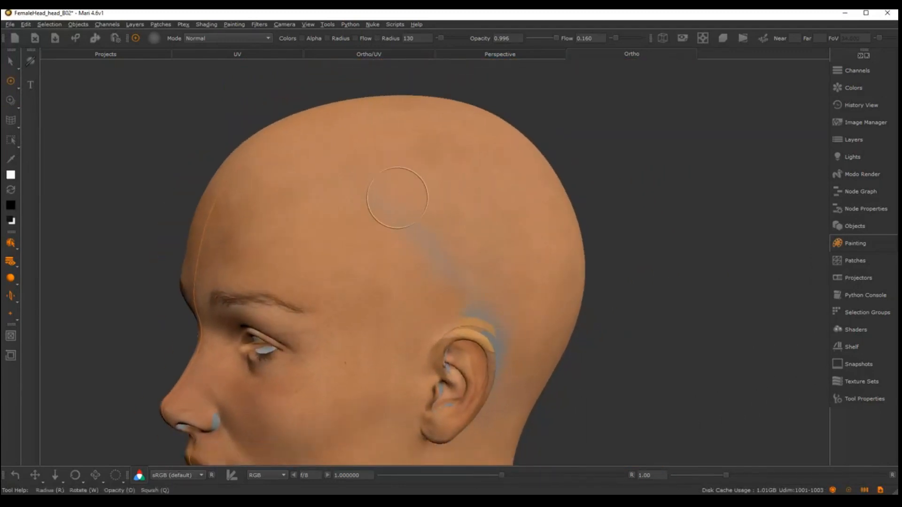
key("k")
left_click(254, 249)
key("r")
left_click_drag(417, 221, 449, 222)
left_click_drag(389, 185, 444, 250)
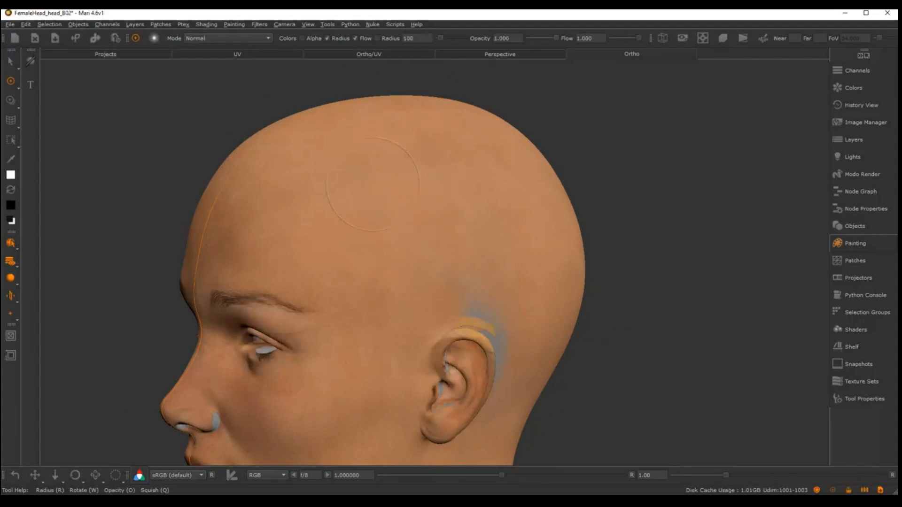
key("b")
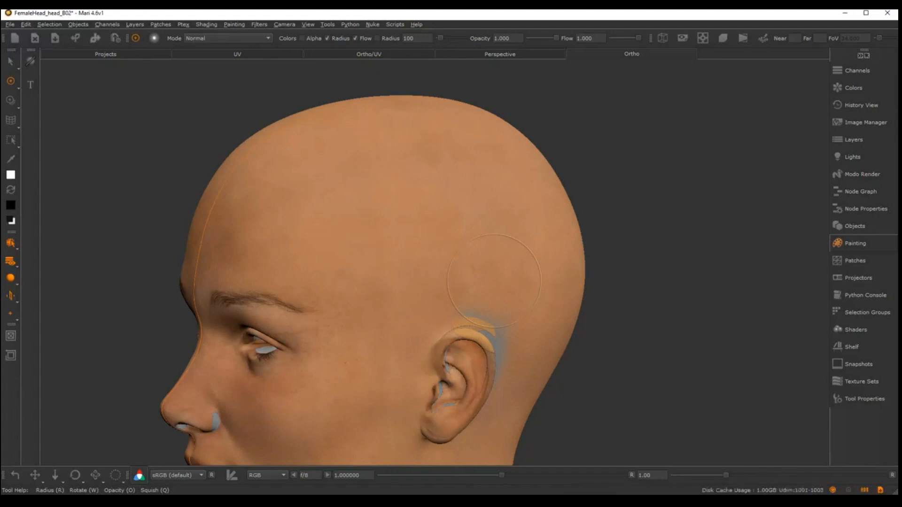
Paint tiled skin over the grey area above and behind the ear
middle_click_drag(496, 284, 470, 245, "alt")
right_click_drag(470, 245, 498, 235, "alt")
left_click_drag(498, 235, 356, 209, "alt")
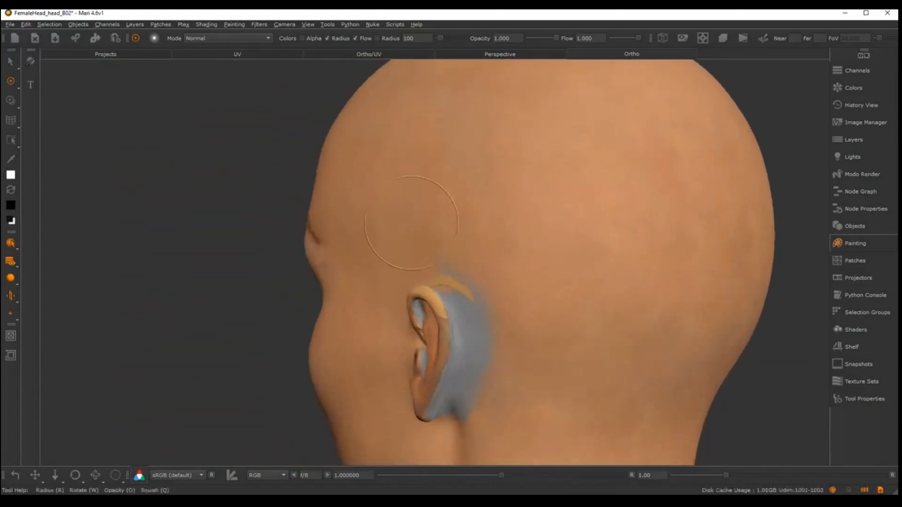
left_click_drag(488, 283, 475, 287)
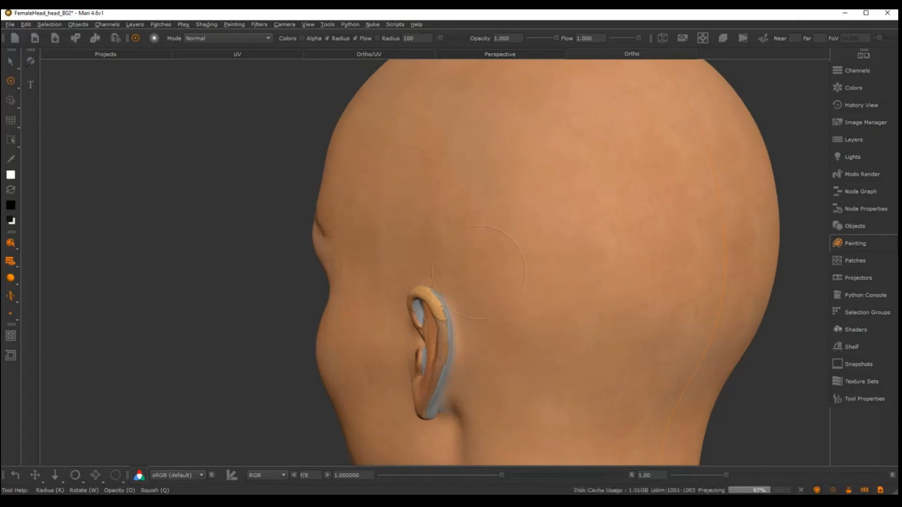
Inspect the blended skin all around the head, from the back and side to the forehead and face
right_click_drag(519, 292, 495, 264, "alt")
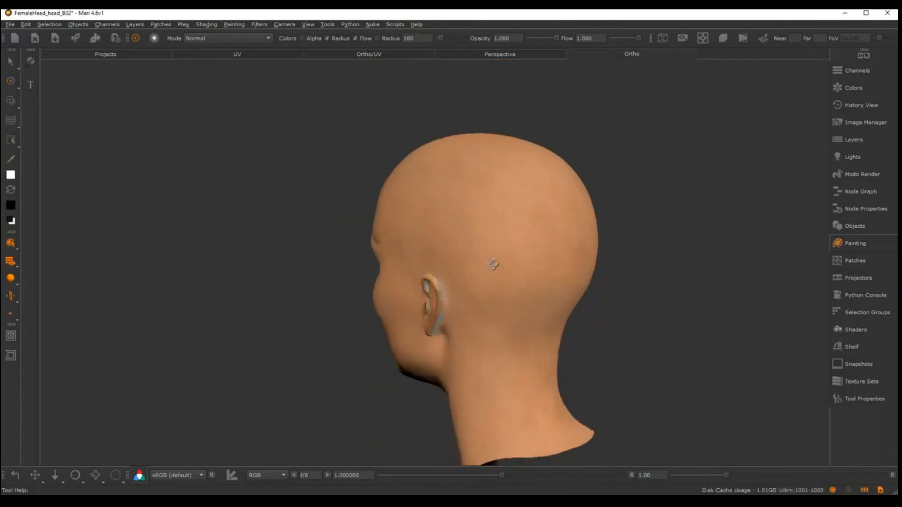
left_click_drag(495, 264, 611, 249, "alt")
middle_click_drag(487, 306, 603, 281, "alt")
right_click_drag(604, 282, 614, 274, "alt")
left_click_drag(614, 273, 681, 282, "alt")
middle_click_drag(533, 255, 570, 296, "alt")
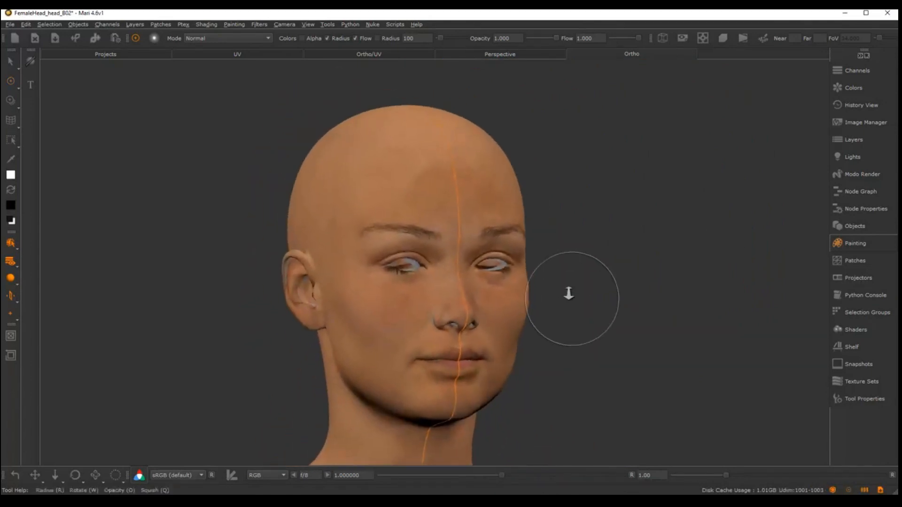
right_click_drag(569, 295, 527, 249, "alt")
middle_click_drag(490, 234, 490, 270, "alt")
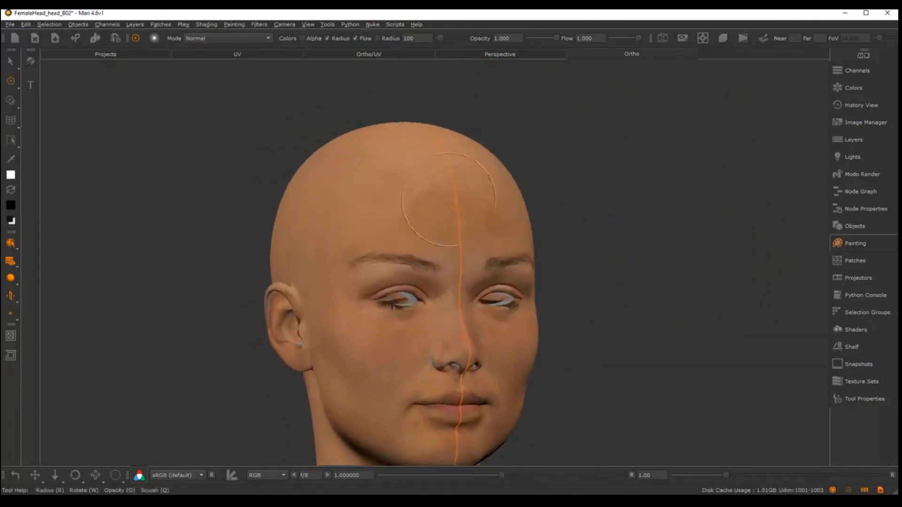
right_click_drag(529, 249, 491, 223, "alt")
middle_click_drag(491, 219, 511, 163, "alt")
right_click_drag(511, 163, 480, 208, "alt")
left_click_drag(331, 216, 459, 201, "alt")
right_click_drag(459, 202, 594, 175, "alt")
middle_click_drag(594, 175, 486, 178, "alt")
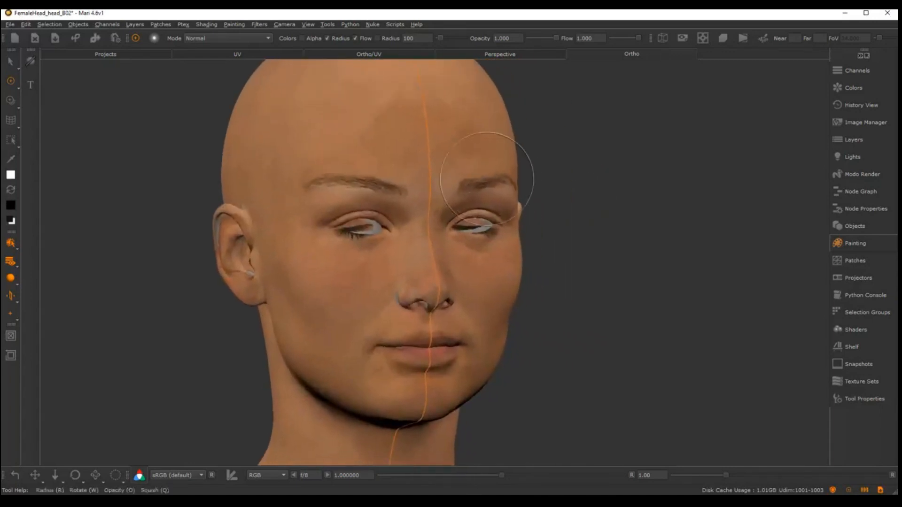
Add a new paint layer above the Tri Planar Projection layer and name it eyes_col
left_click(855, 139)
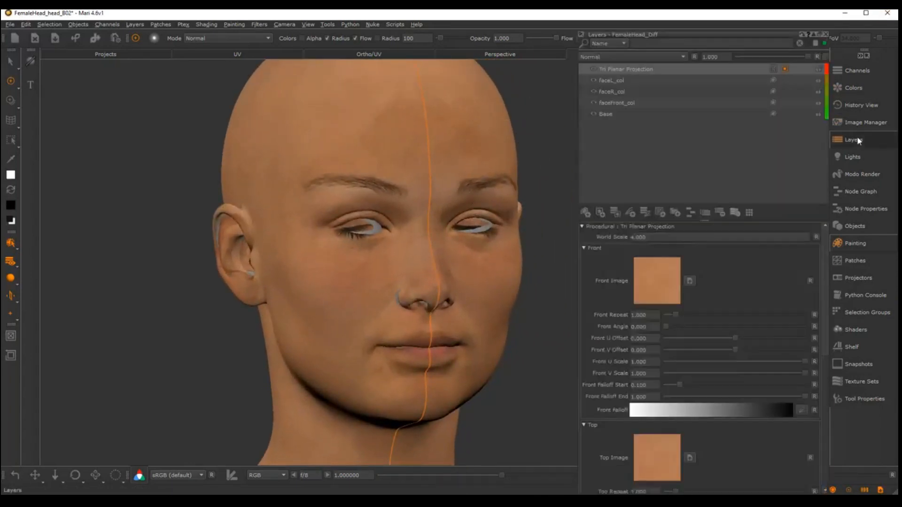
left_click(585, 213)
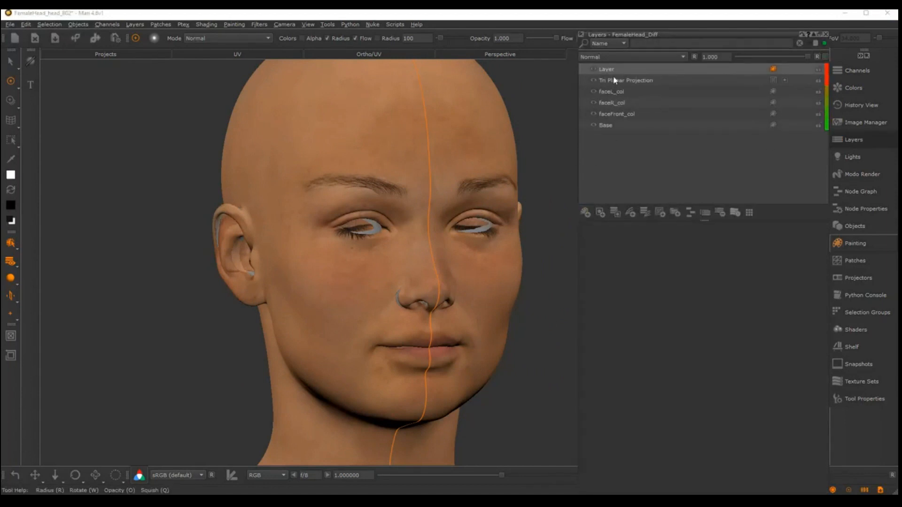
double_click(606, 70)
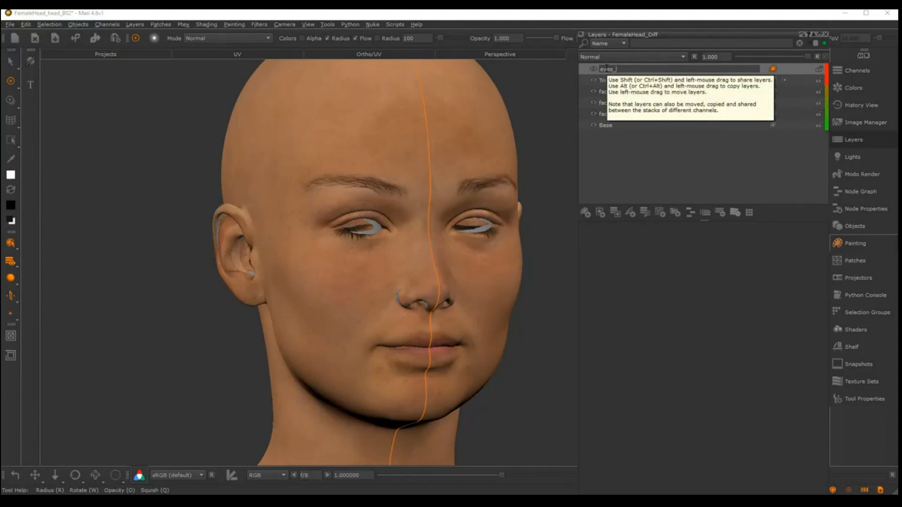
type("eyes_col")
key("Return")
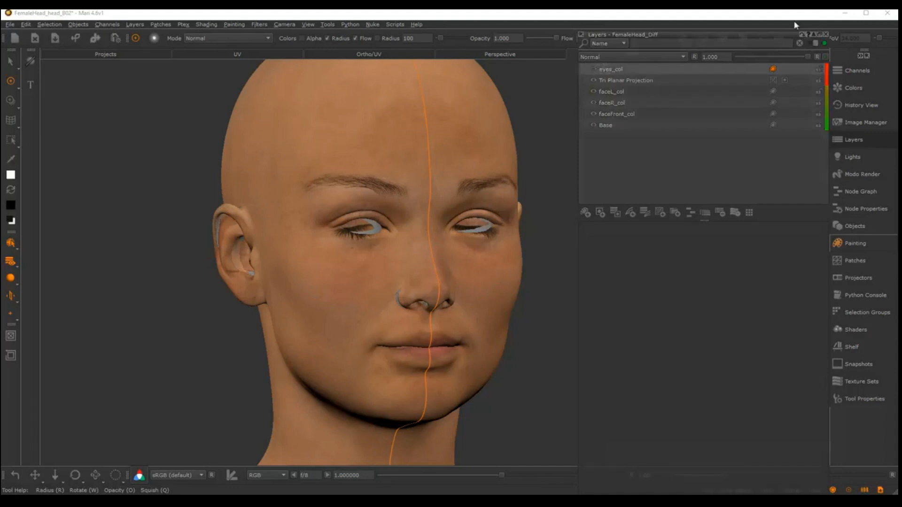
left_click(826, 34)
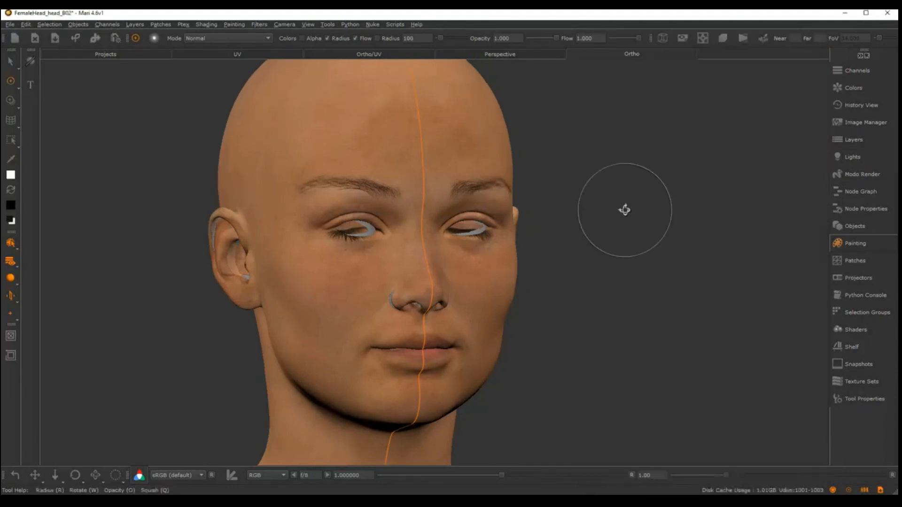
Set the orthographic camera to a straight front view of the head
key("KP_4")
key("KP_6")
key("KP_8")
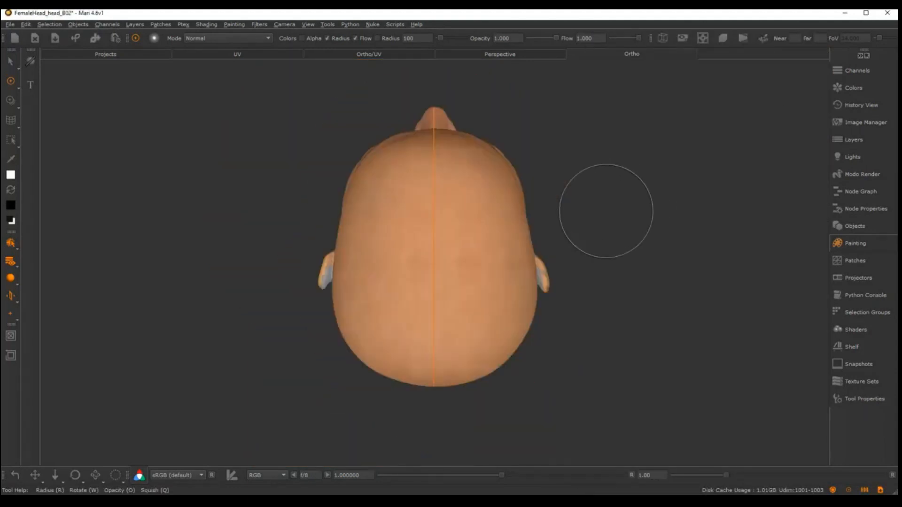
key("KP_2")
key("KP_5")
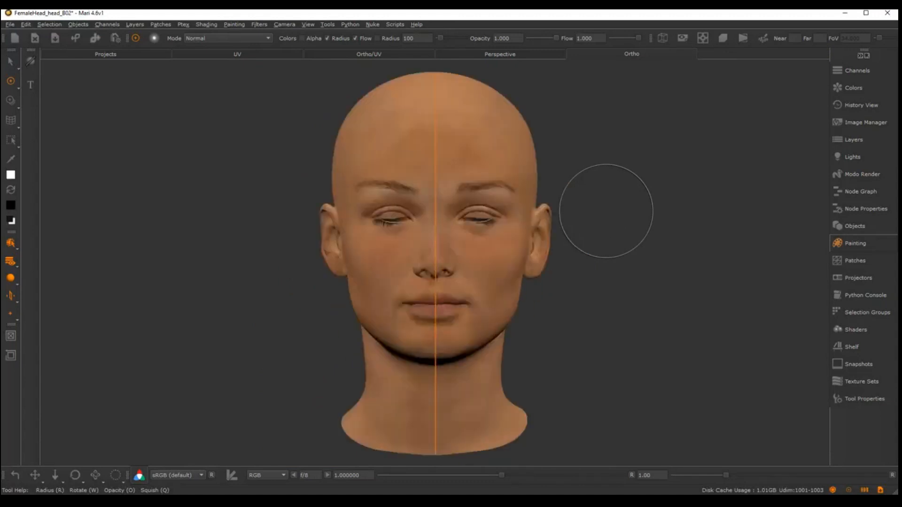
key("KP_2")
key("KP_5")
Turn off mirror projecting before working on the individual eyes
middle_click_drag(453, 253, 461, 266, "alt")
right_click_drag(461, 265, 539, 256, "alt")
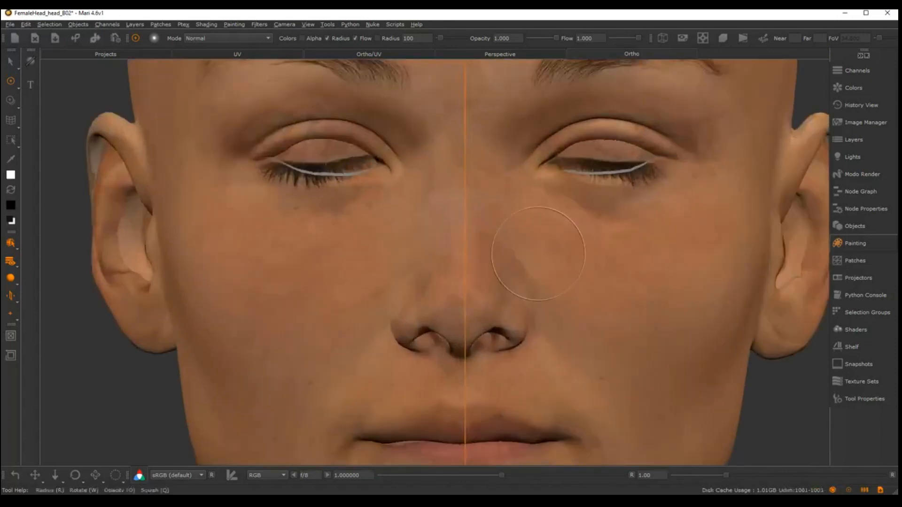
middle_click_drag(539, 256, 526, 230, "alt")
mouse_move(526, 230)
right_mouse_down("alt")
mouse_move(453, 220)
mouse_move(404, 225)
right_mouse_up("alt")
left_click(13, 298)
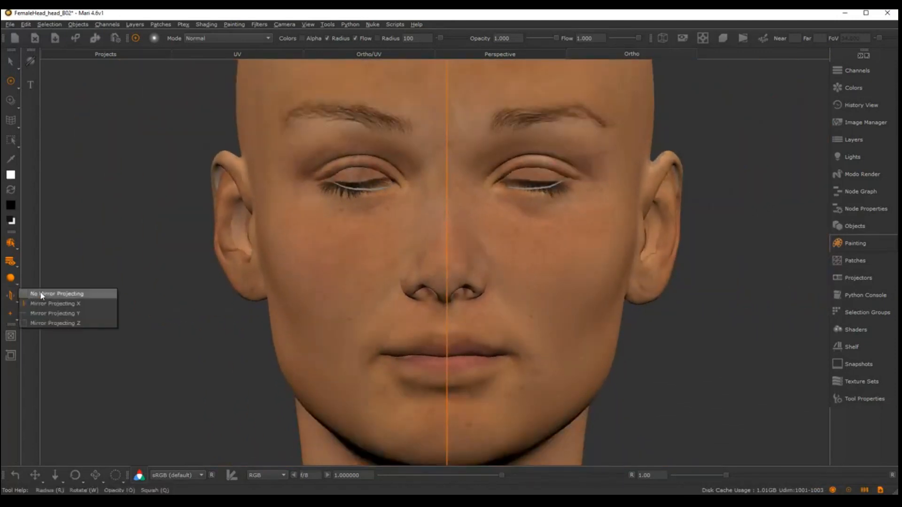
left_click(41, 294)
scroll(578, 207, "up", 3)
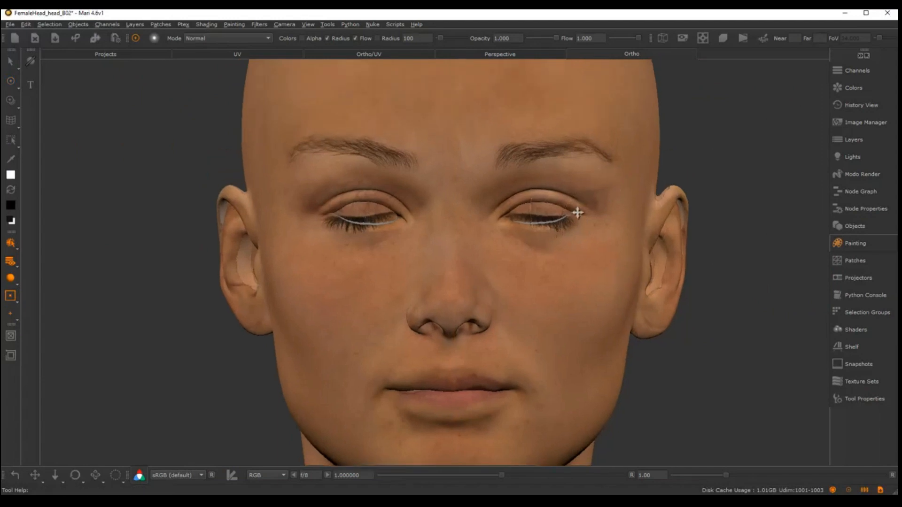
middle_click_drag(580, 198, 564, 263, "alt")
right_click_drag(564, 263, 620, 252, "alt")
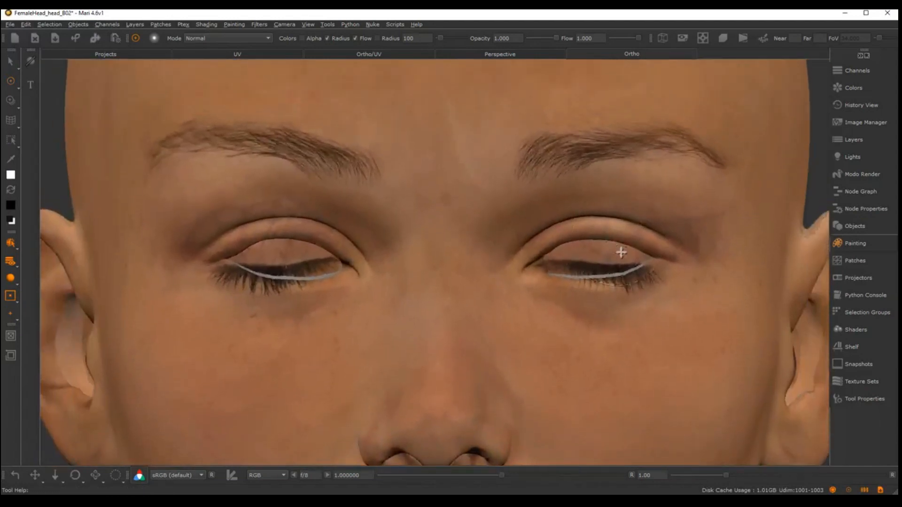
mouse_move(401, 221)
middle_mouse_down("alt")
mouse_move(518, 255)
mouse_move(500, 232)
middle_mouse_up("alt")
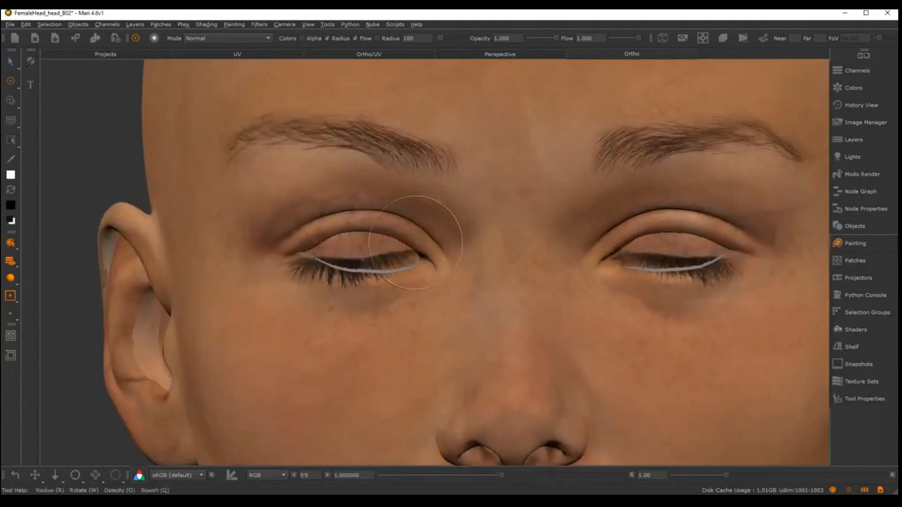
left_click(859, 125)
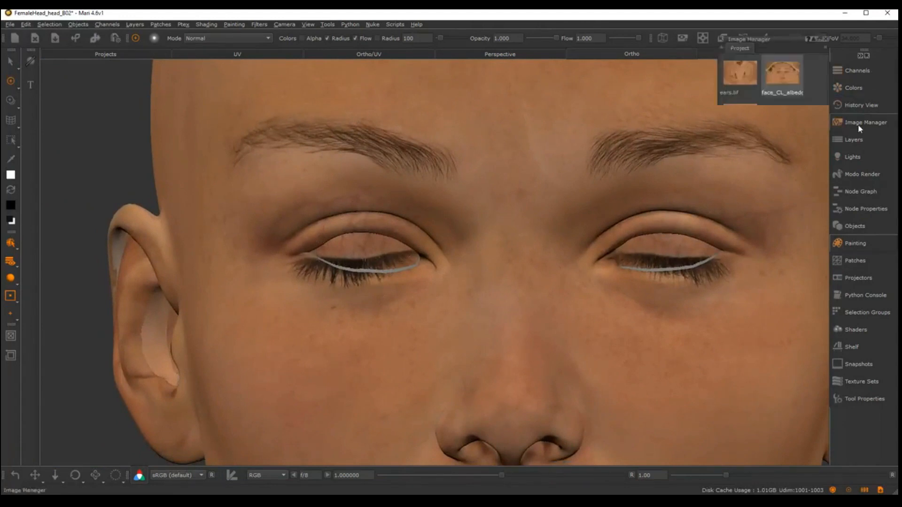
mouse_move(784, 74)
left_mouse_down()
mouse_move(661, 214)
mouse_move(413, 256)
left_mouse_up()
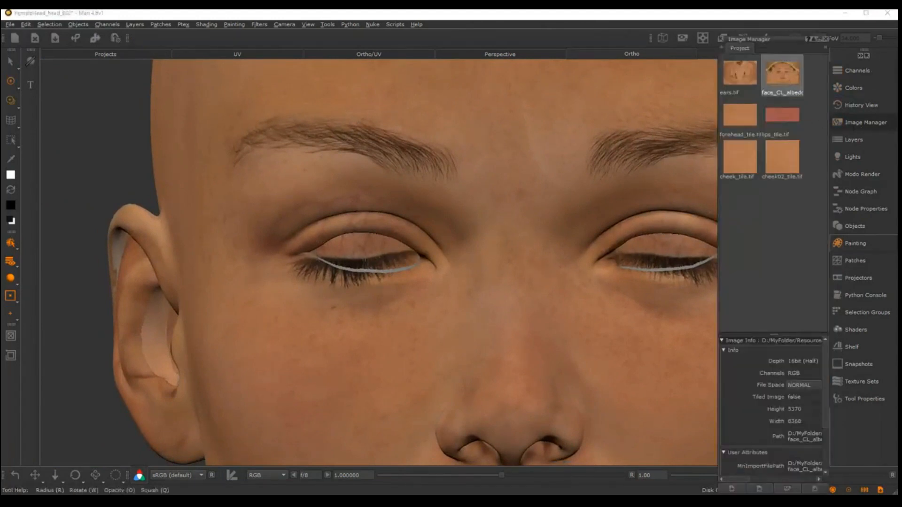
mouse_move(568, 184)
left_mouse_down("shift")
mouse_move(513, 227)
mouse_move(458, 251)
mouse_move(466, 255)
left_mouse_up("shift")
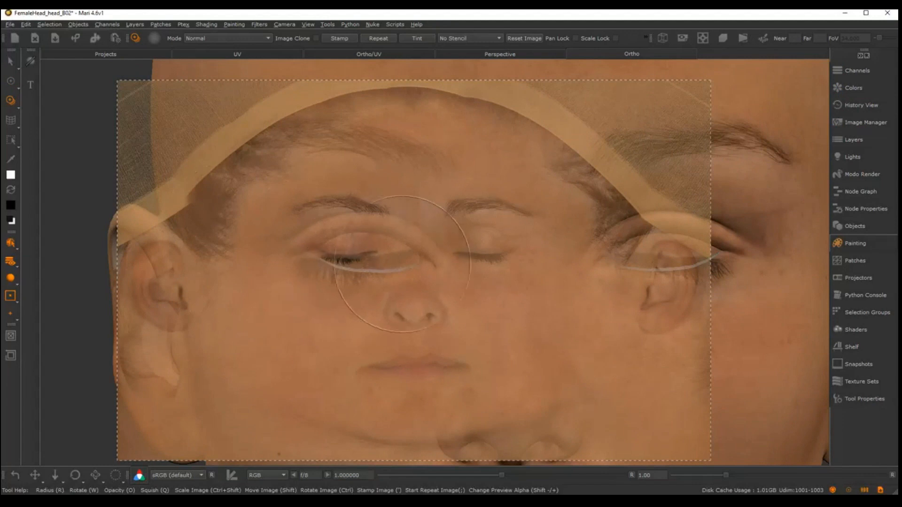
key("p")
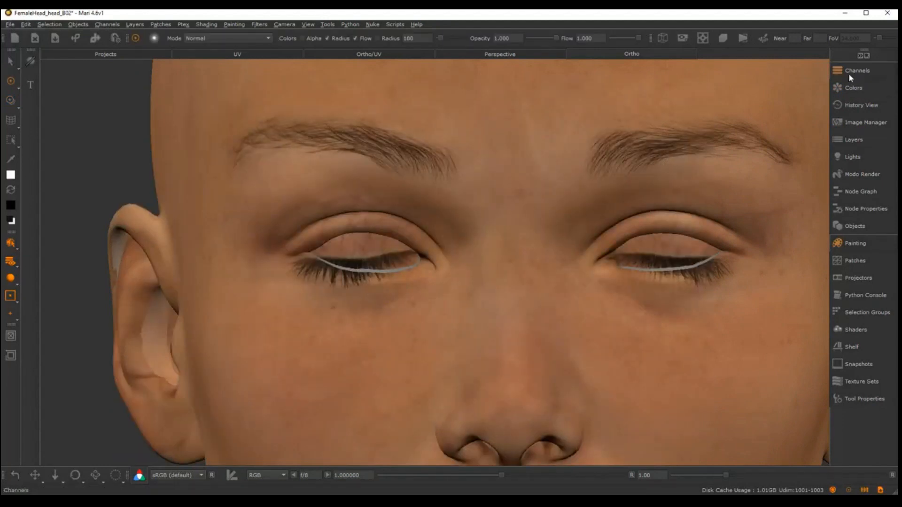
Open the face_CL_albedo image and crop its left-hand eye and eyebrow area into a new image
left_click(857, 123)
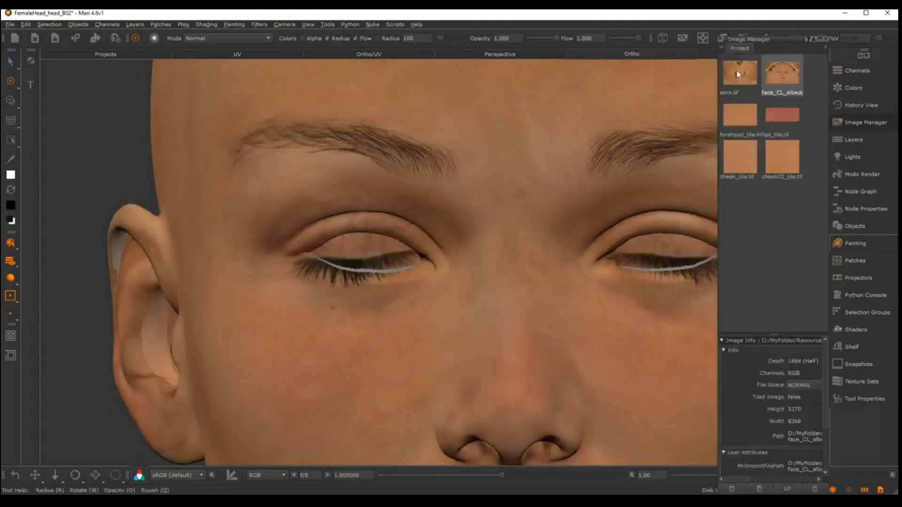
double_click(782, 72)
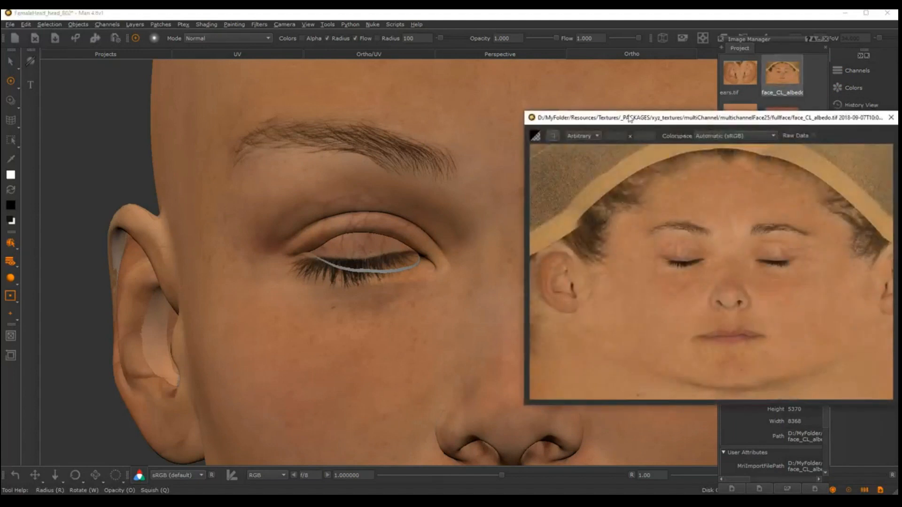
left_click_drag(629, 119, 313, 95)
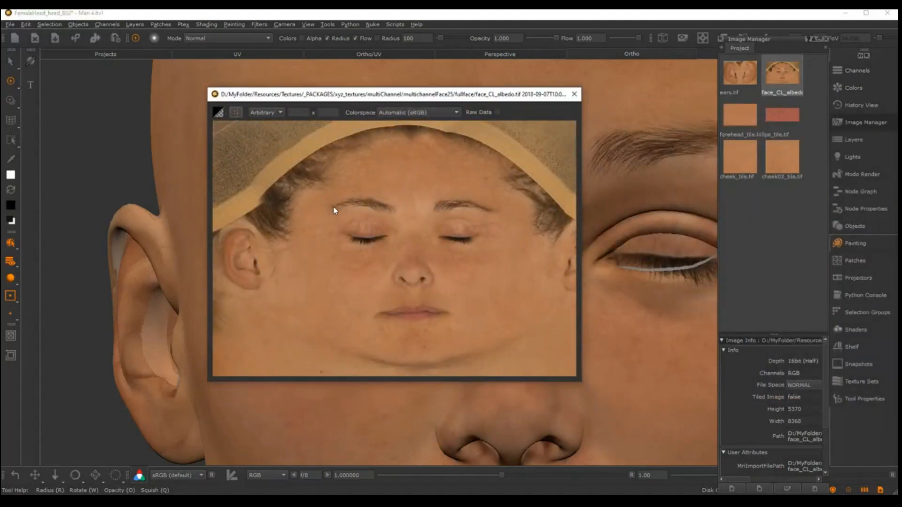
left_click_drag(320, 186, 406, 268)
left_click(237, 112)
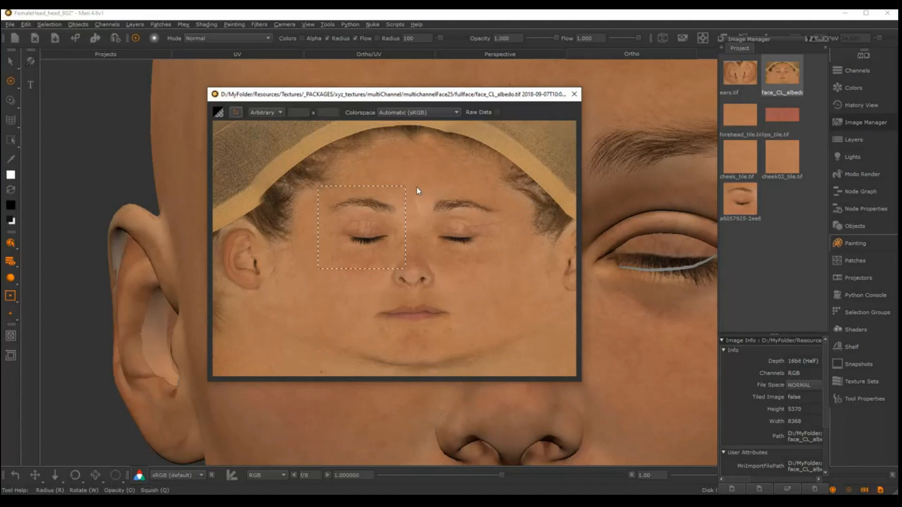
Crop the right-hand eye and eyebrow area of the face photo into another new image and close the image viewer
left_click_drag(416, 187, 454, 233)
left_click_drag(511, 272, 510, 276)
left_click(235, 114)
left_click(574, 94)
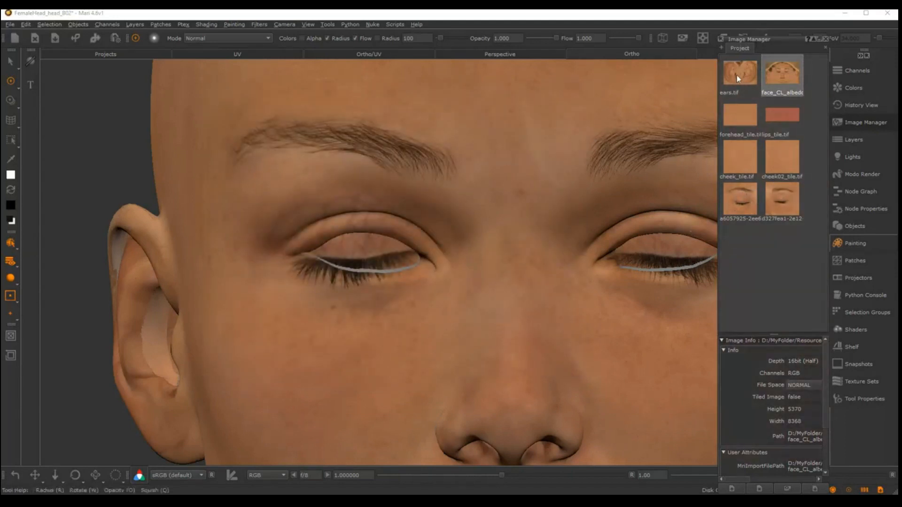
Load the cropped left-hand eye photo for Paint Through and scale, rotate and move it over the model's left-hand eye
mouse_move(741, 200)
left_mouse_down()
mouse_move(439, 235)
mouse_move(414, 261)
left_mouse_up()
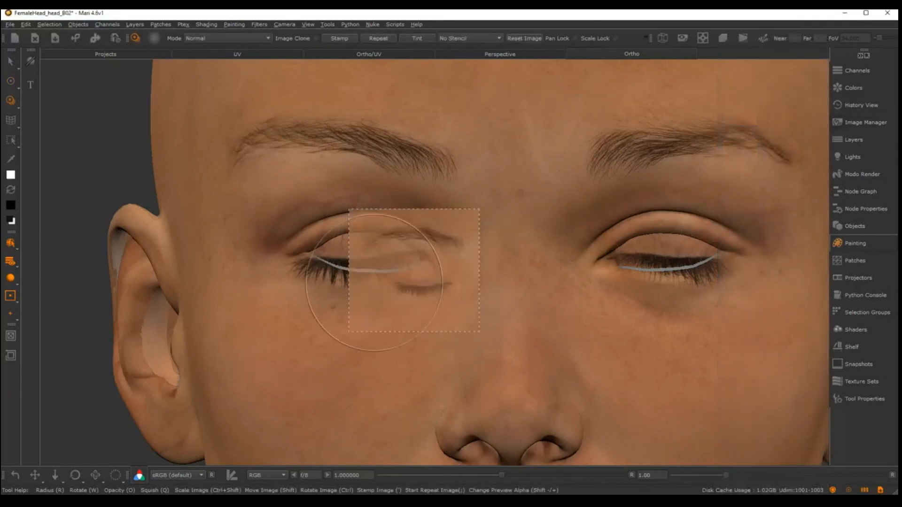
left_click_drag(391, 279, 418, 243, "ctrl+shift")
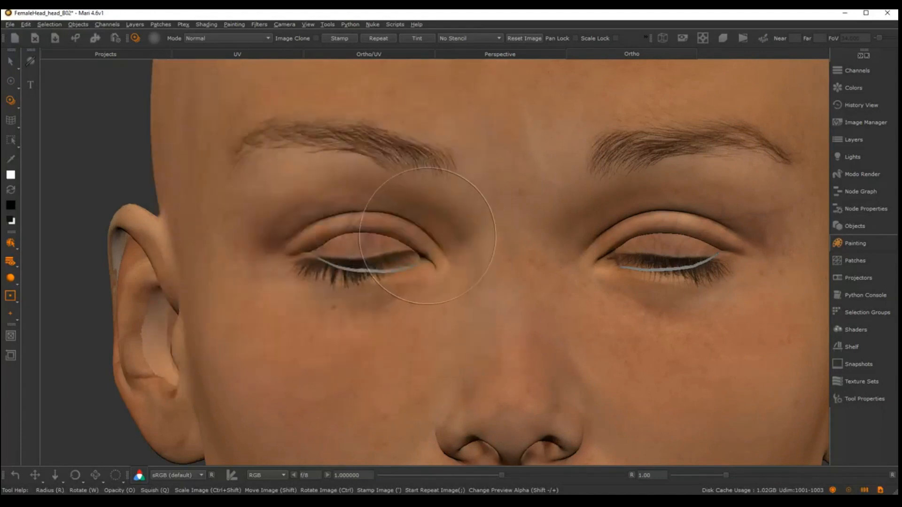
middle_click_drag(429, 237, 435, 255, "alt")
right_click_drag(434, 255, 457, 251, "alt")
middle_click_drag(456, 252, 478, 291, "alt")
right_click_drag(478, 292, 484, 287, "alt")
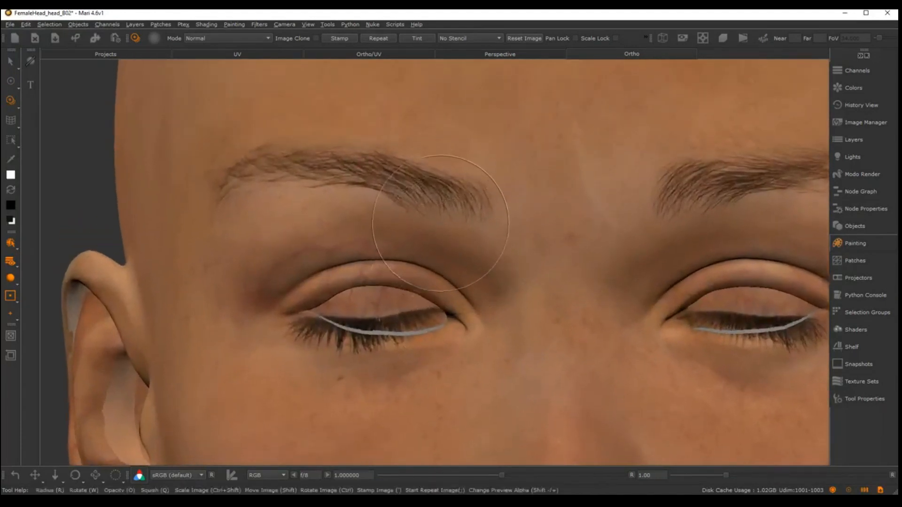
middle_click_drag(434, 218, 437, 196, "alt")
mouse_move(423, 224)
left_mouse_down("shift")
mouse_move(449, 279)
mouse_move(452, 264)
mouse_move(462, 267)
mouse_move(457, 243)
left_mouse_up("shift")
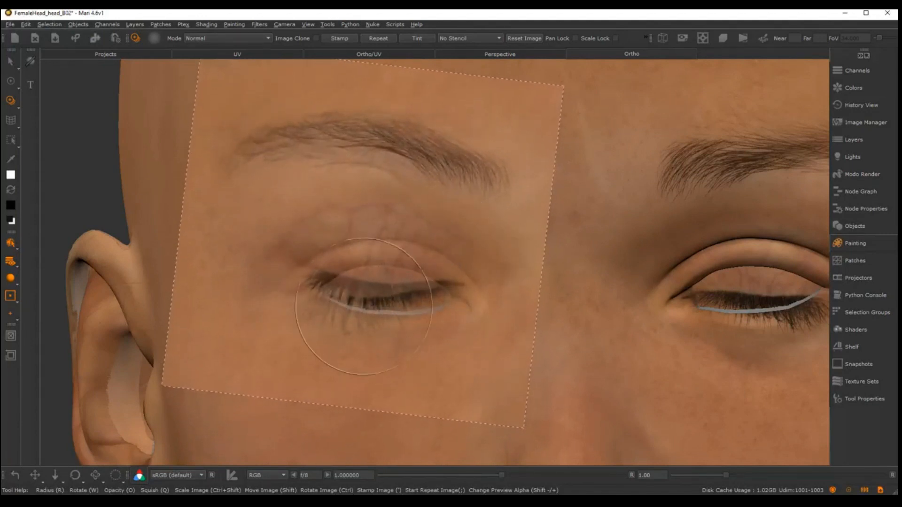
Paint the photo's skin through along the left-hand eye's lower lid with a smaller brush, covering the old lashes and grey gap
key("r")
left_click_drag(372, 342, 331, 342)
mouse_move(449, 263)
left_mouse_down("shift")
mouse_move(478, 266)
mouse_move(470, 269)
left_mouse_up("shift")
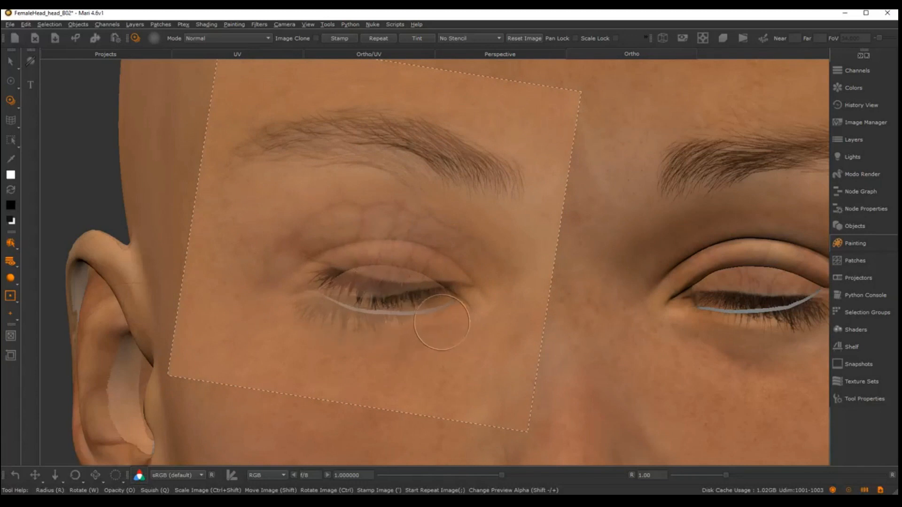
mouse_move(440, 323)
left_mouse_down()
mouse_move(355, 332)
mouse_move(311, 312)
left_mouse_up()
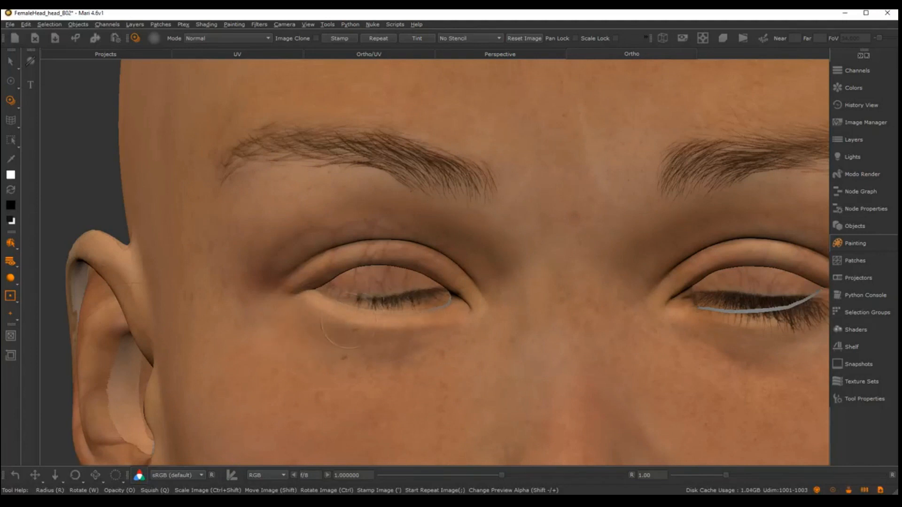
left_click_drag(329, 315, 327, 319)
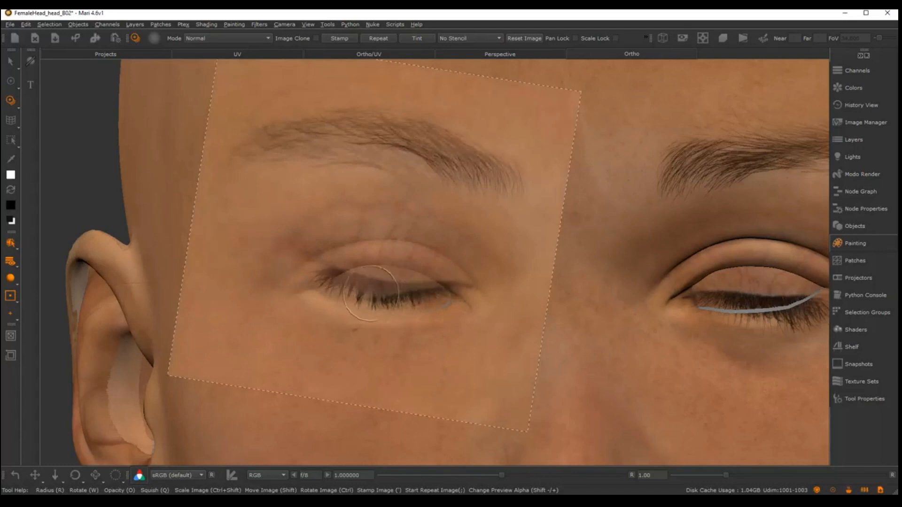
left_click_drag(380, 321, 387, 329)
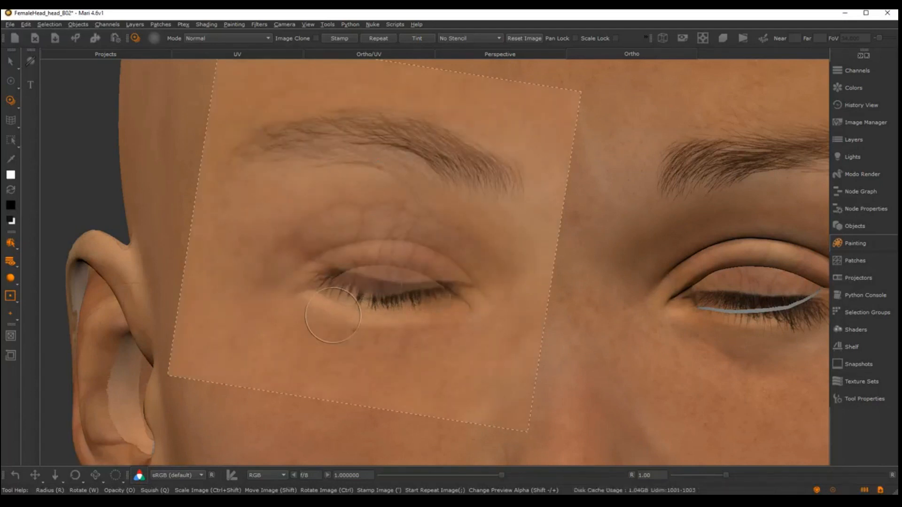
mouse_move(406, 223)
left_mouse_down()
mouse_move(424, 218)
mouse_move(374, 226)
mouse_move(350, 243)
left_mouse_up()
mouse_move(293, 229)
left_mouse_down()
mouse_move(438, 223)
mouse_move(277, 257)
mouse_move(461, 237)
mouse_move(289, 254)
mouse_move(427, 302)
mouse_move(359, 260)
left_mouse_up()
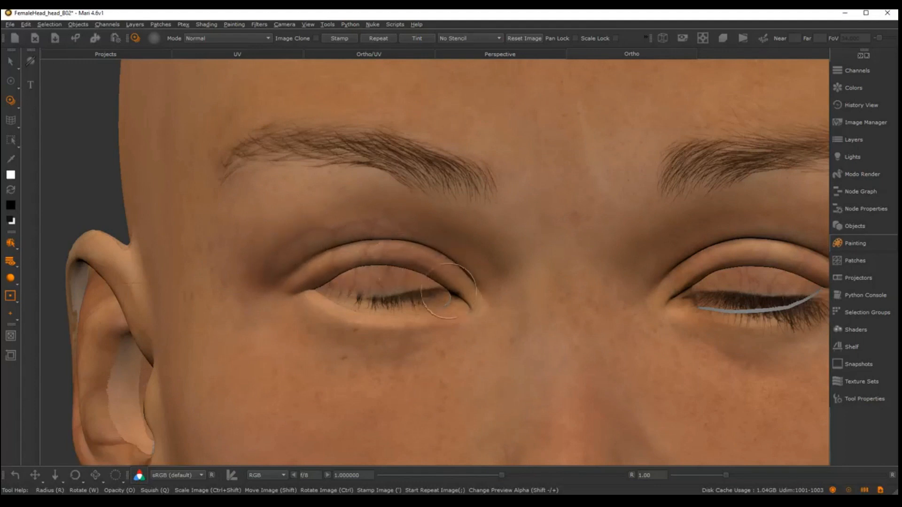
left_click_drag(449, 291, 423, 282)
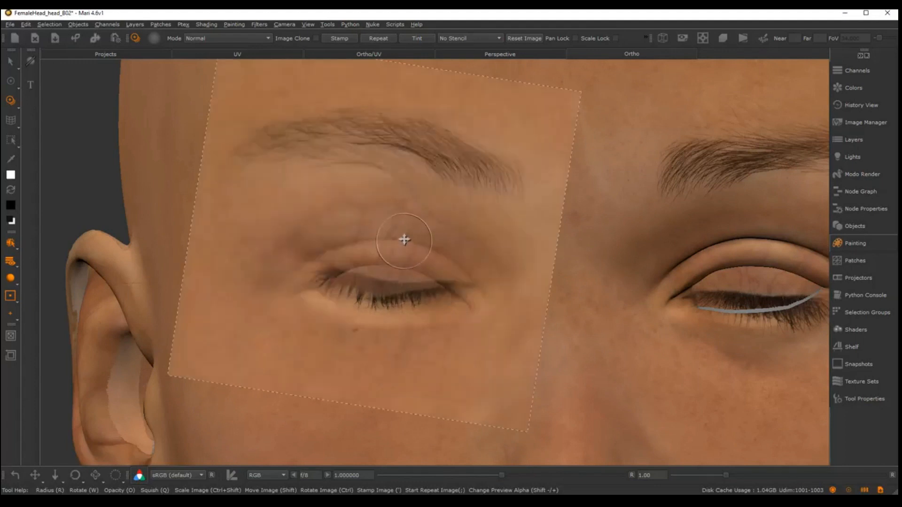
Turn the eye photo upside down over the eye opening and paint its skin onto the upper eyelid's edge
middle_click_drag(404, 240, 401, 283)
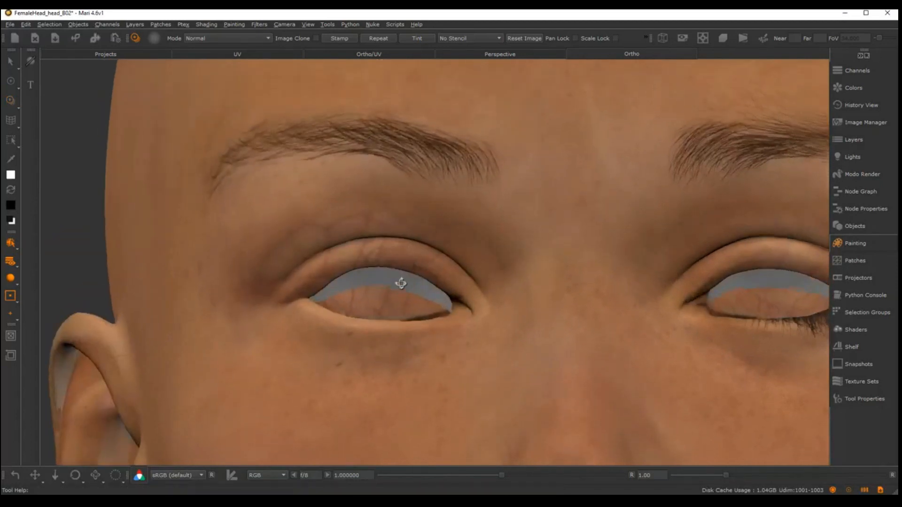
left_click_drag(401, 283, 396, 291, "alt")
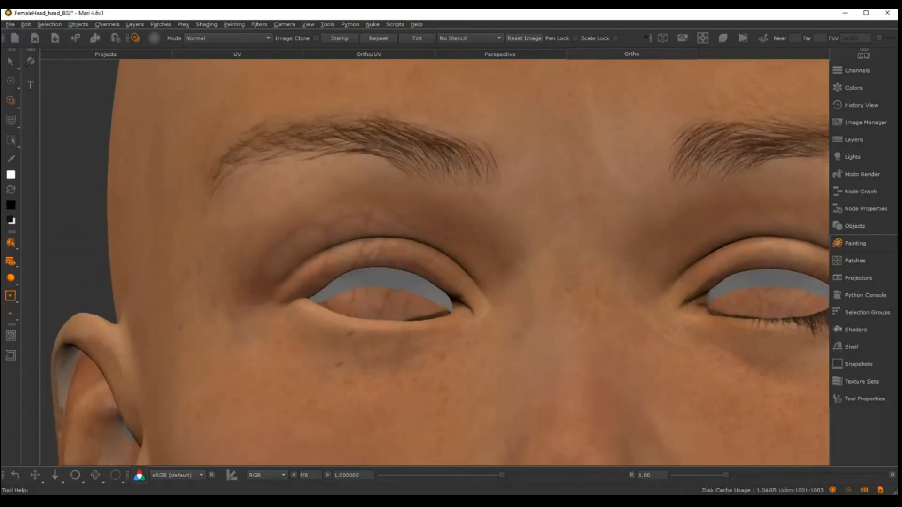
left_click_drag(416, 187, 311, 314, "ctrl")
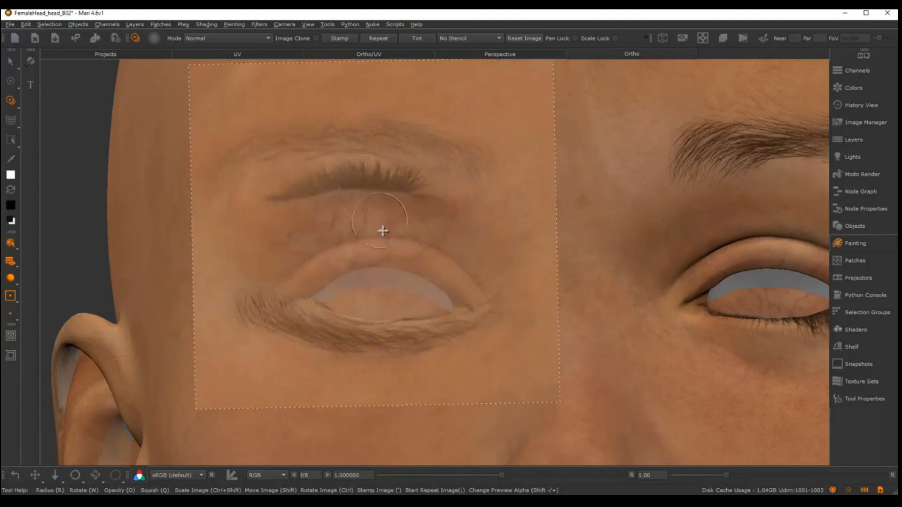
mouse_move(383, 230)
left_mouse_down("ctrl")
mouse_move(393, 379)
mouse_move(374, 362)
mouse_move(376, 404)
mouse_move(380, 375)
left_mouse_up("ctrl")
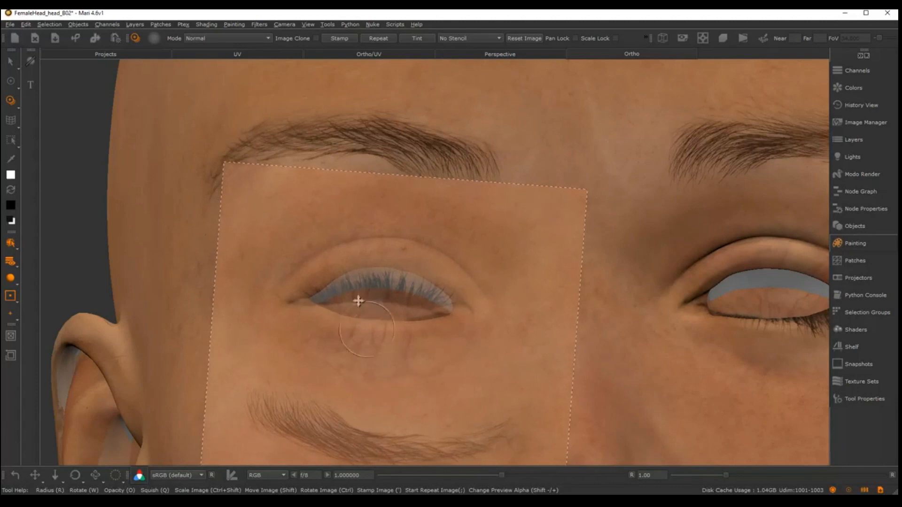
left_click_drag(334, 263, 353, 261)
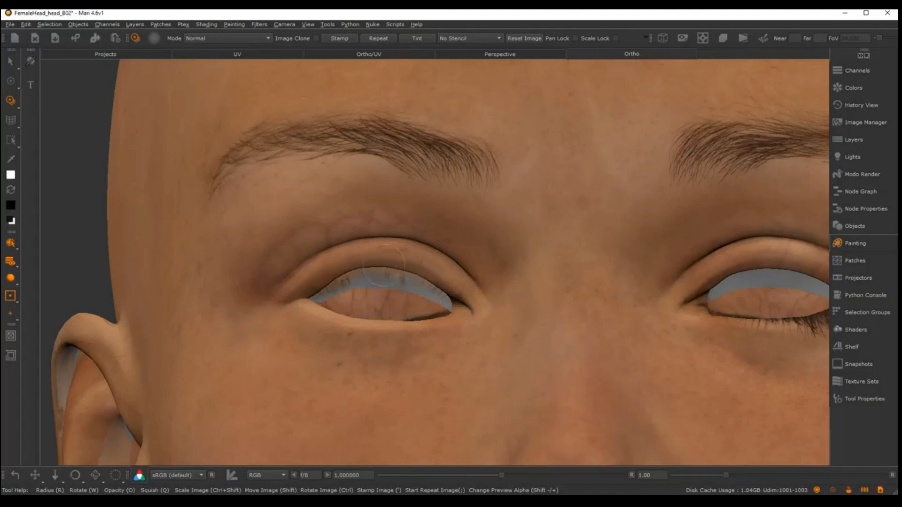
left_click_drag(335, 273, 353, 249)
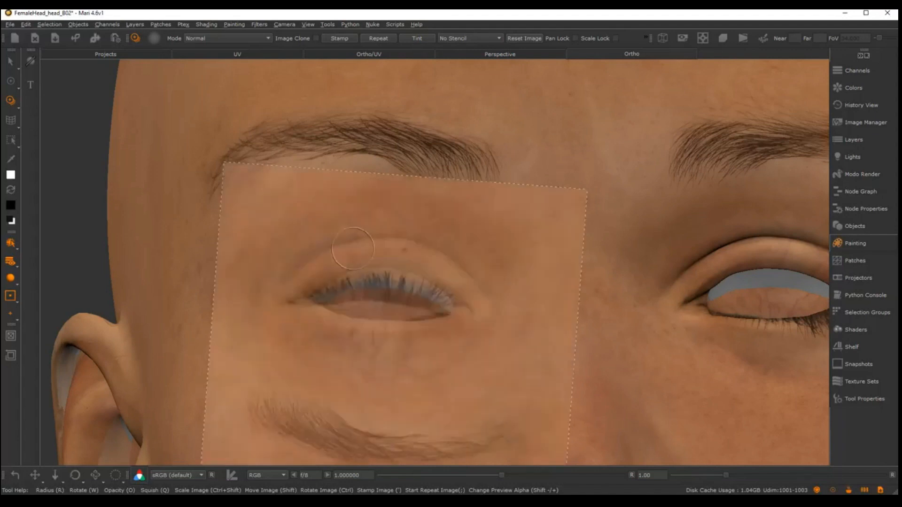
Rotate the eye photo to follow the lid and paint more skin along the upper eyelid towards the inner corner
mouse_move(374, 402)
left_mouse_down("ctrl")
mouse_move(389, 401)
mouse_move(381, 370)
mouse_move(393, 363)
left_mouse_up("ctrl")
left_click_drag(332, 289, 324, 283)
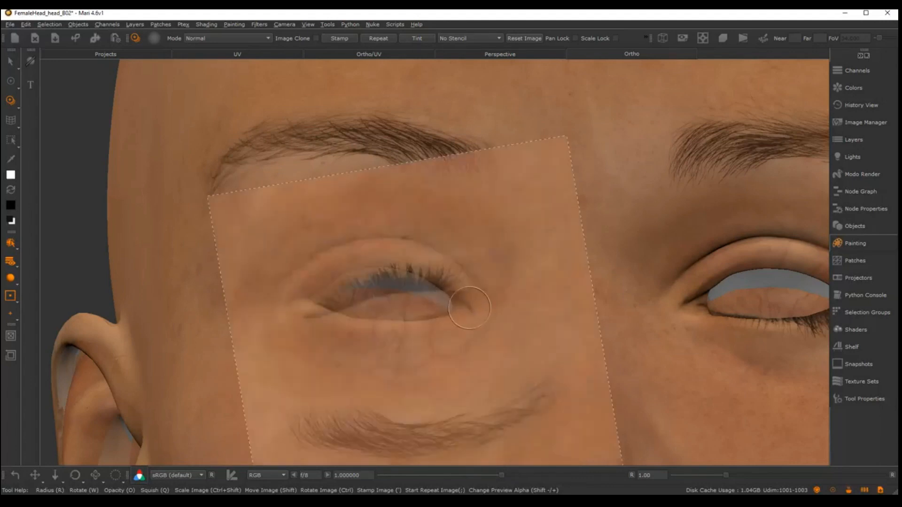
left_click_drag(517, 260, 500, 321, "ctrl")
mouse_move(503, 270)
left_mouse_down("shift")
mouse_move(473, 288)
mouse_move(431, 284)
mouse_move(436, 263)
left_mouse_up("shift")
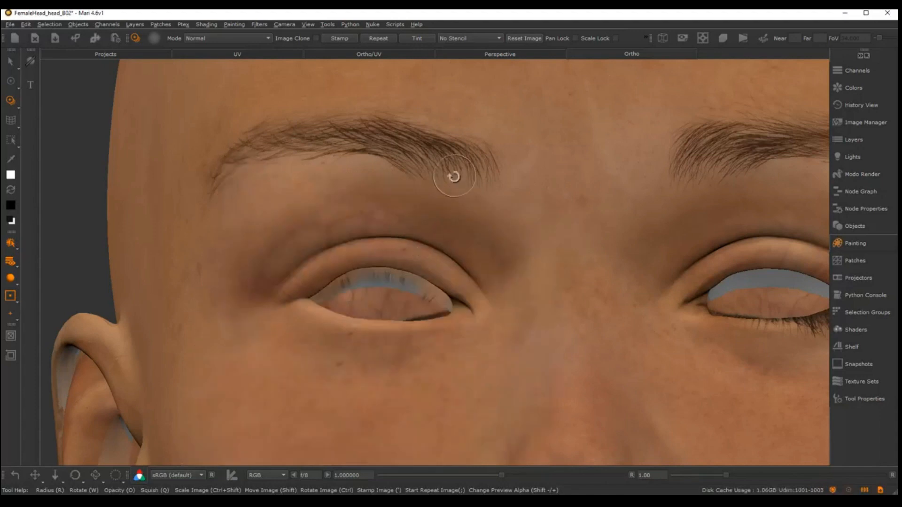
Leave Paint Through and examine the left-hand eyelid edges from below for unpainted areas
left_click_drag(454, 176, 446, 203, "alt")
right_click_drag(445, 203, 432, 254, "alt")
left_click_drag(432, 254, 446, 234, "alt")
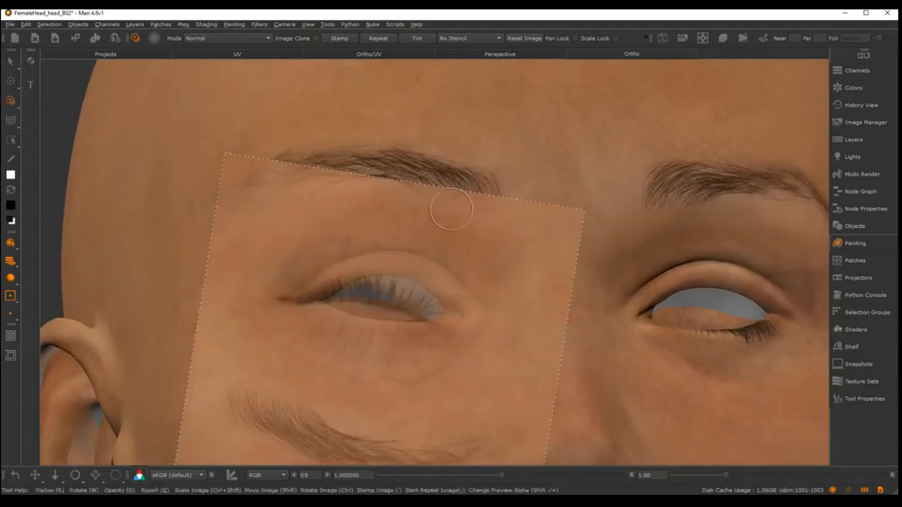
key("p")
left_click_drag(451, 199, 442, 263, "alt")
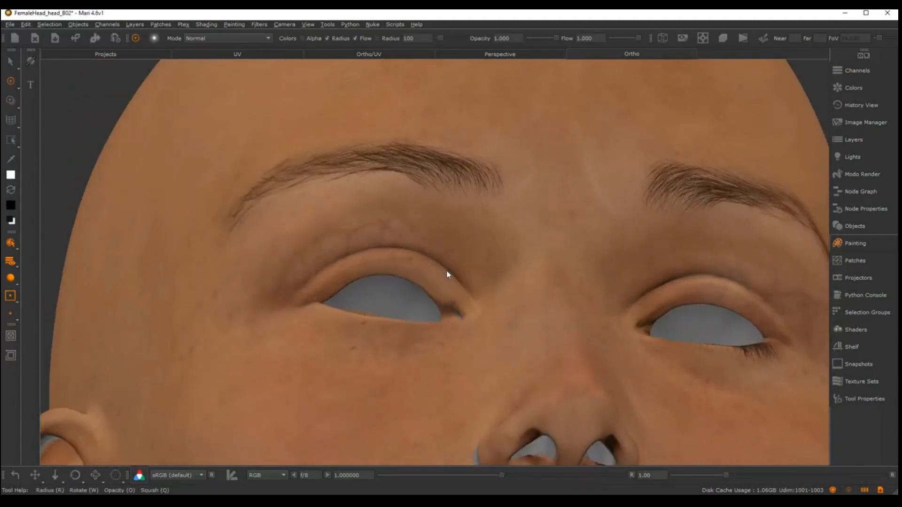
Switch to the UV view and examine the unpainted gaps around the left-hand eye opening close up
key("F5")
middle_click_drag(345, 257, 453, 260, "alt")
right_click_drag(453, 260, 498, 268, "alt")
middle_click_drag(498, 268, 520, 286, "alt")
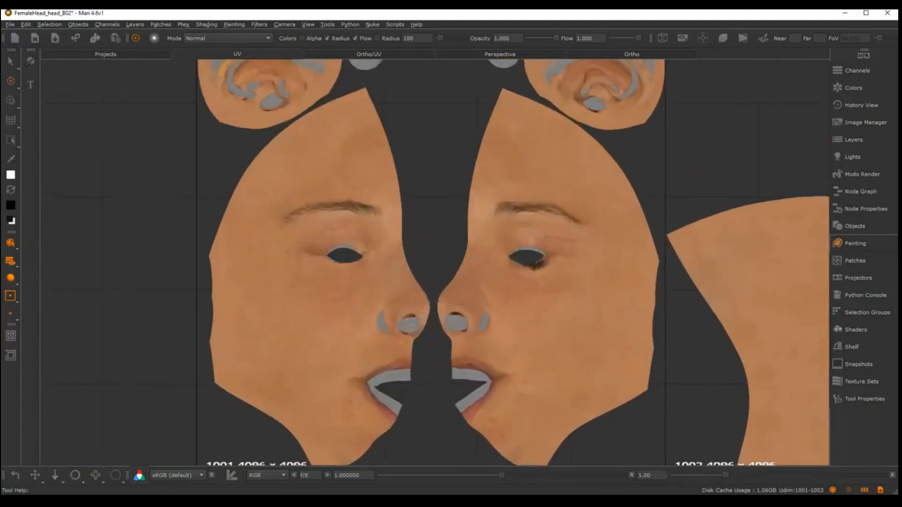
right_click_drag(450, 282, 493, 270, "alt")
middle_click_drag(456, 249, 454, 268, "alt")
right_click_drag(454, 268, 477, 271, "alt")
middle_click_drag(477, 271, 724, 314, "alt")
right_click_drag(724, 313, 761, 320, "alt")
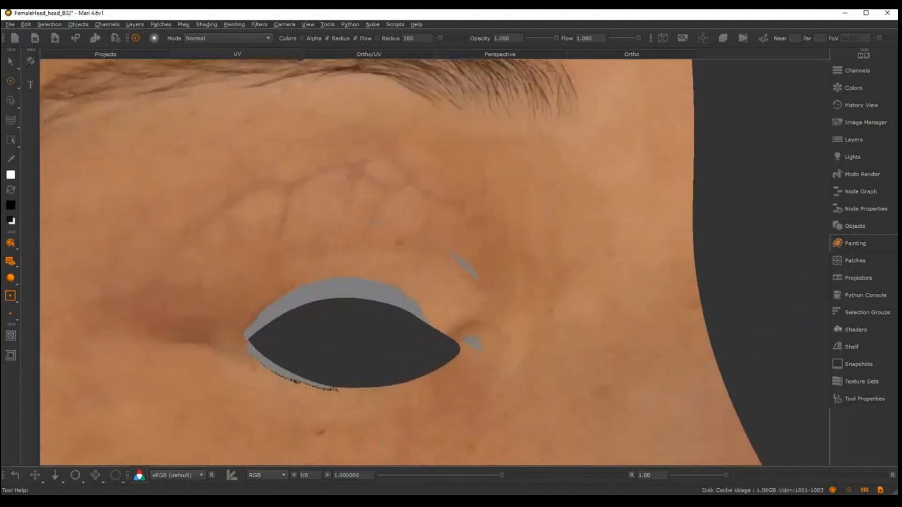
middle_click_drag(429, 266, 509, 267, "alt")
right_click_drag(509, 268, 518, 268, "alt")
middle_click_drag(498, 249, 479, 246, "alt")
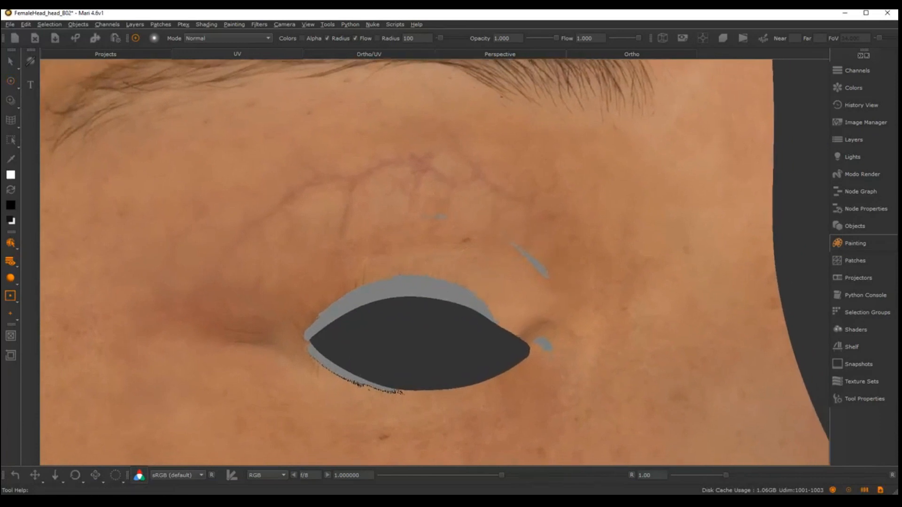
right_click_drag(514, 251, 499, 255, "alt")
middle_click_drag(499, 255, 474, 243, "alt")
right_click_drag(475, 244, 489, 235, "alt")
middle_click_drag(489, 236, 479, 228, "alt")
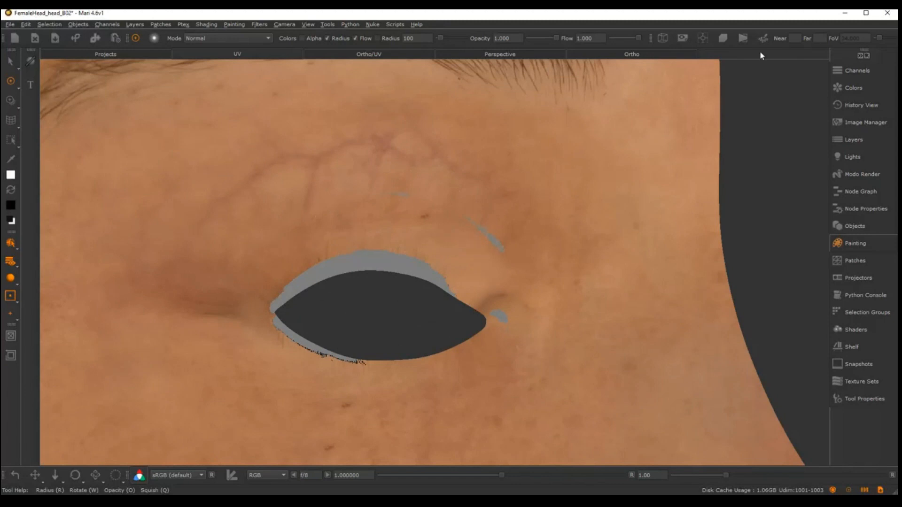
Reload the cropped left-hand eye photo for Paint Through and scale and align it over the eye opening in the UV layout
left_click(849, 124)
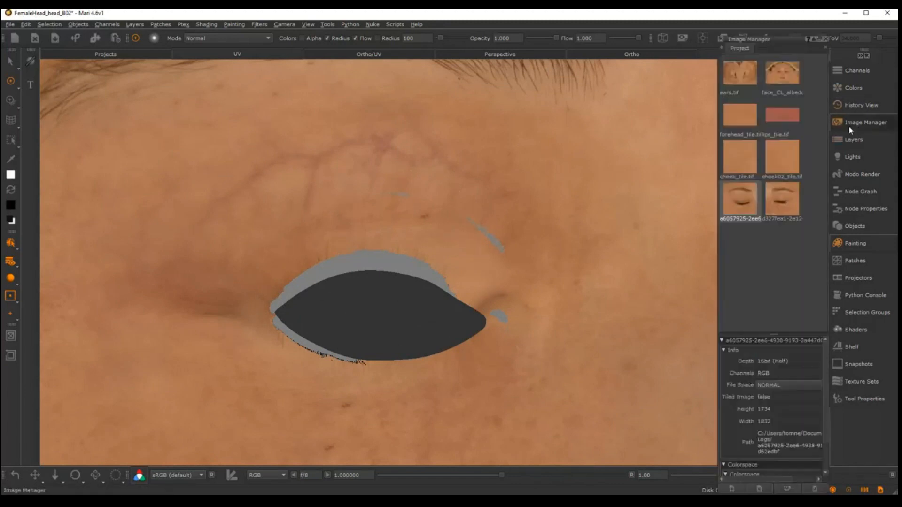
double_click(740, 206)
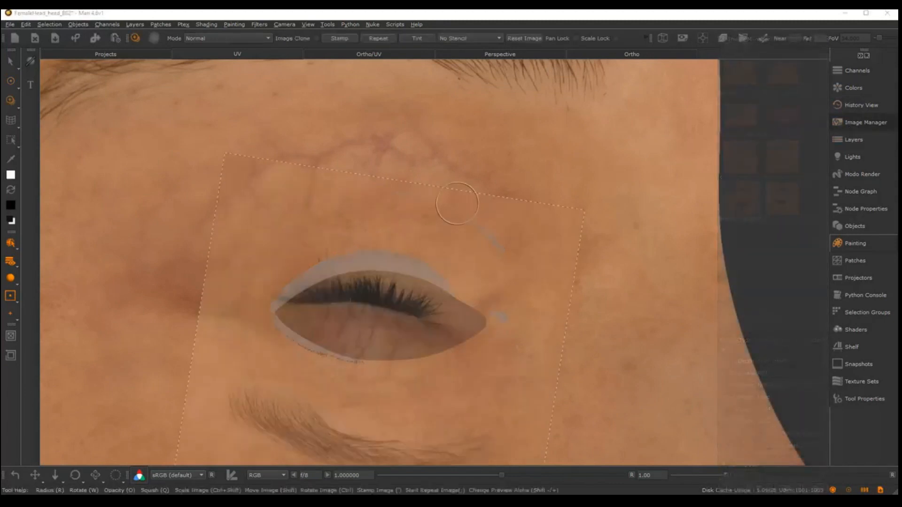
mouse_move(522, 284)
left_mouse_down("ctrl")
mouse_move(509, 385)
mouse_move(288, 393)
mouse_move(305, 407)
left_mouse_up("ctrl")
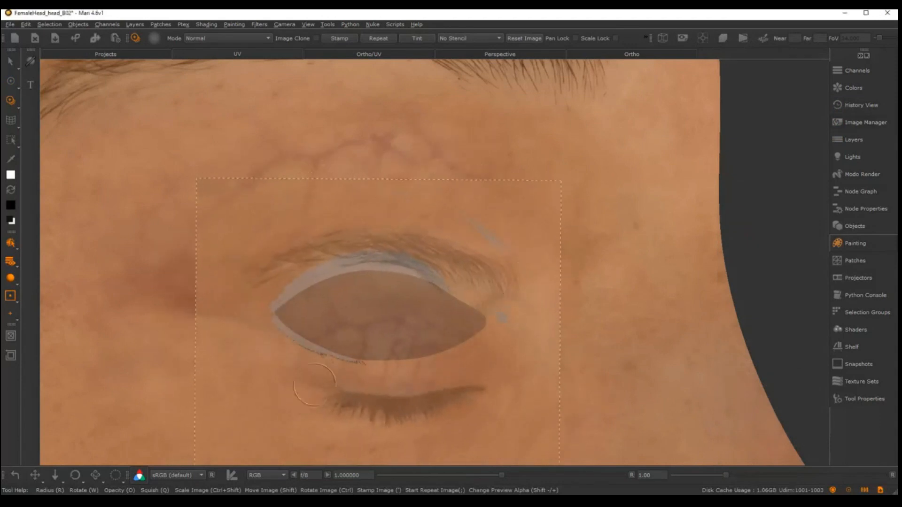
mouse_move(390, 400)
left_mouse_down("shift")
mouse_move(360, 324)
mouse_move(359, 335)
mouse_move(413, 319)
mouse_move(482, 285)
mouse_move(473, 293)
left_mouse_up("shift")
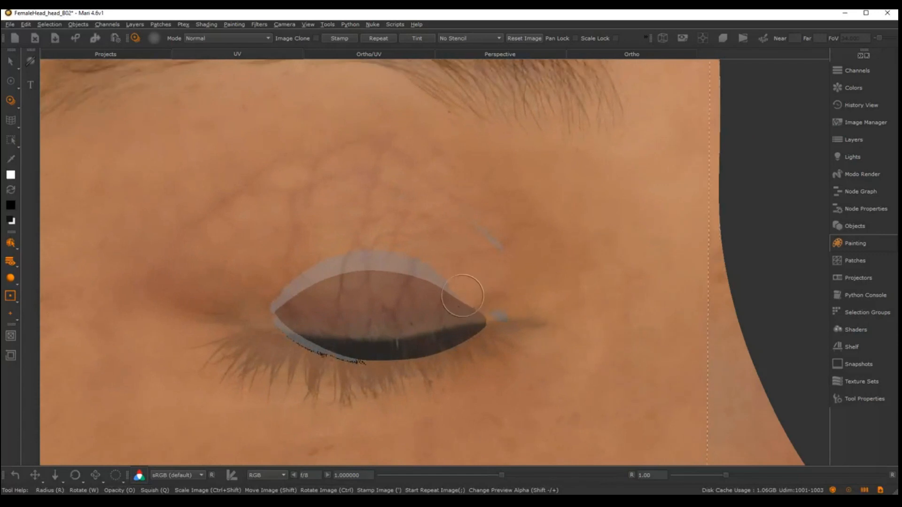
left_click_drag(467, 332, 464, 298, "shift")
right_click_drag(498, 319, 475, 276, "alt")
middle_click_drag(474, 275, 479, 298, "alt")
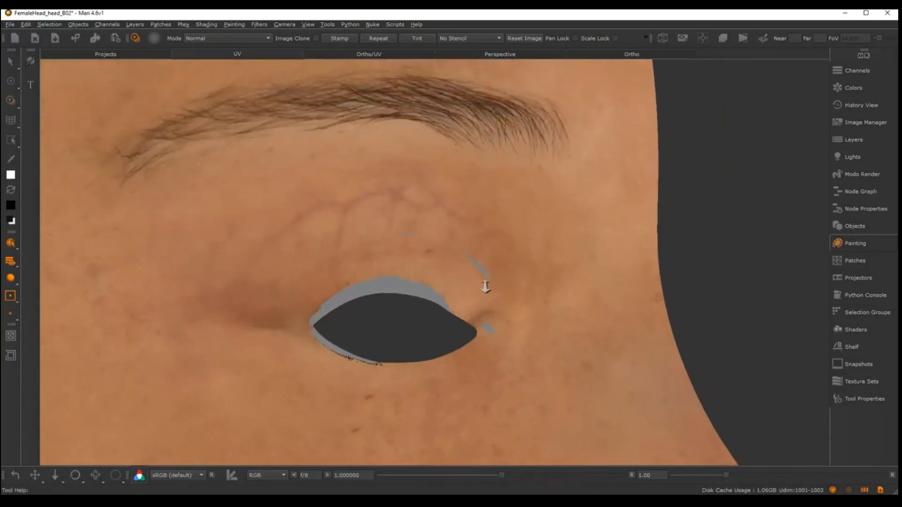
right_click_drag(485, 287, 478, 266, "alt")
mouse_move(435, 252)
left_mouse_down("shift")
mouse_move(433, 324)
mouse_move(489, 307)
mouse_move(341, 316)
left_mouse_up("shift")
mouse_move(400, 306)
left_mouse_down("ctrl+shift")
mouse_move(449, 309)
mouse_move(457, 290)
left_mouse_up("ctrl+shift")
left_click_drag(516, 267, 516, 259, "ctrl")
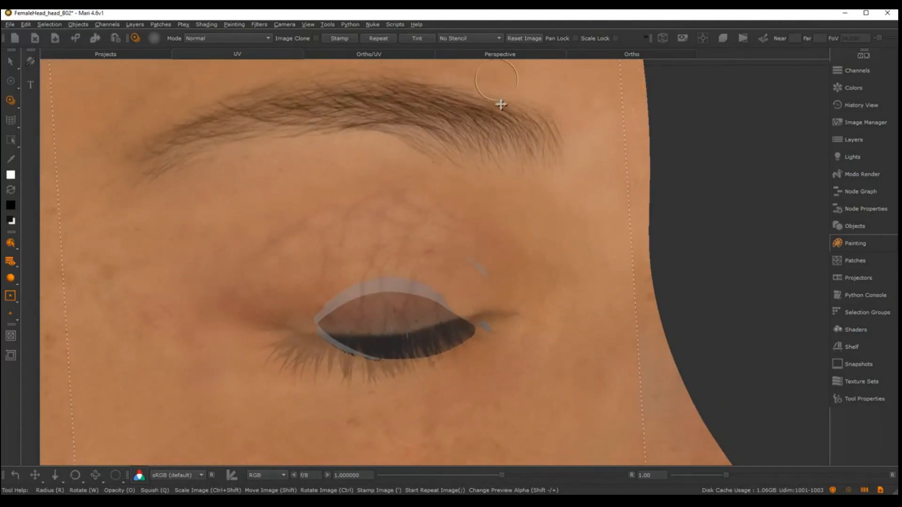
Try to paint the photo's skin over the upper eyelid gap near the inner corner, and undo the stroke
left_click_drag(507, 208, 499, 246)
left_click_drag(489, 278, 485, 270)
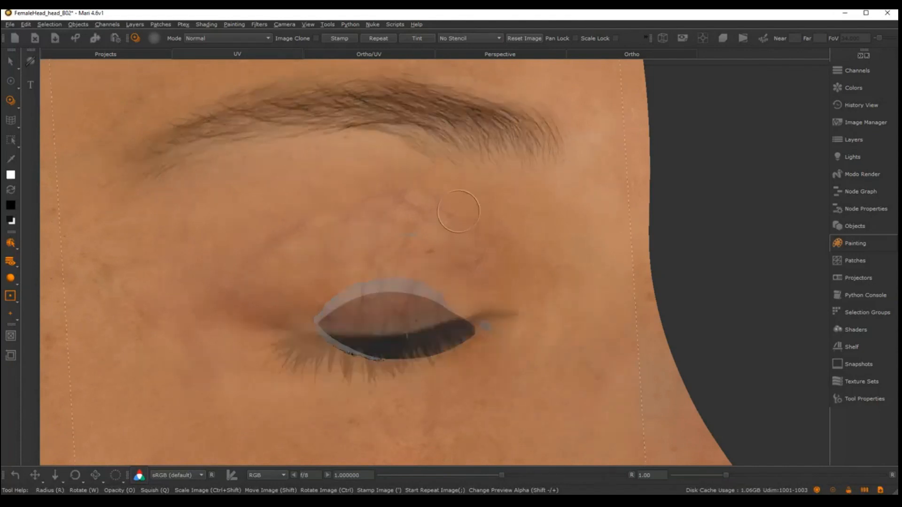
key("ctrl+z")
Shift and rotate the eye photo, enlarge the brush and paint skin over the upper eyelid gap near the inner corner
left_click_drag(486, 210, 490, 189)
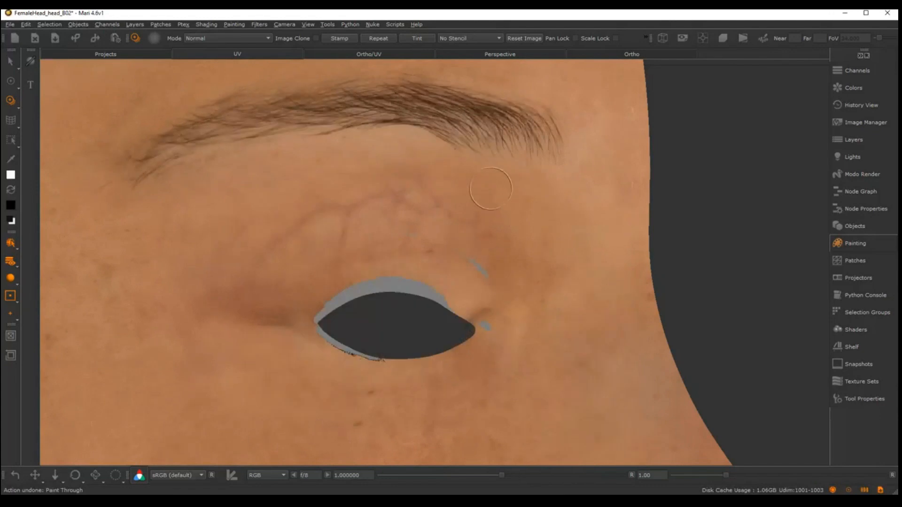
left_click_drag(435, 187, 494, 256)
key("r")
left_click_drag(497, 196, 500, 223)
left_click_drag(496, 235, 501, 248)
mouse_move(506, 246)
left_mouse_down("shift")
mouse_move(507, 226)
mouse_move(523, 228)
left_mouse_up("shift")
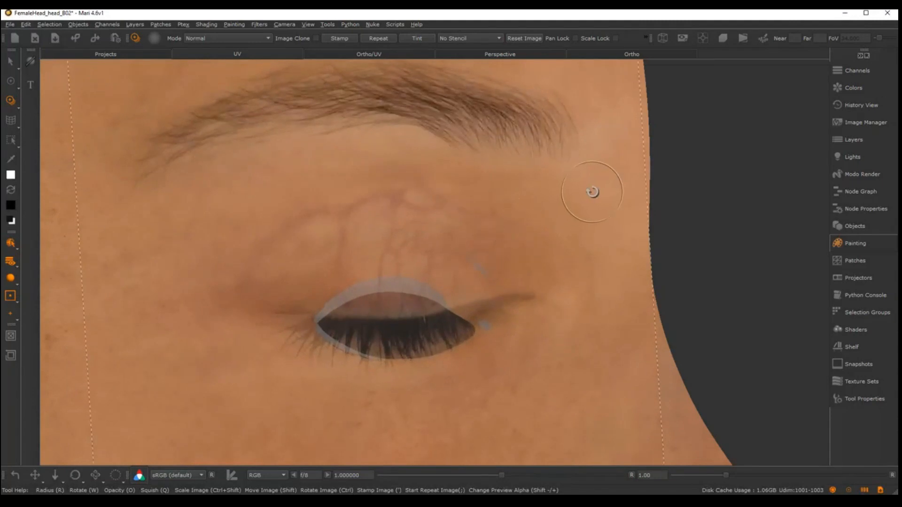
left_click_drag(594, 192, 576, 188)
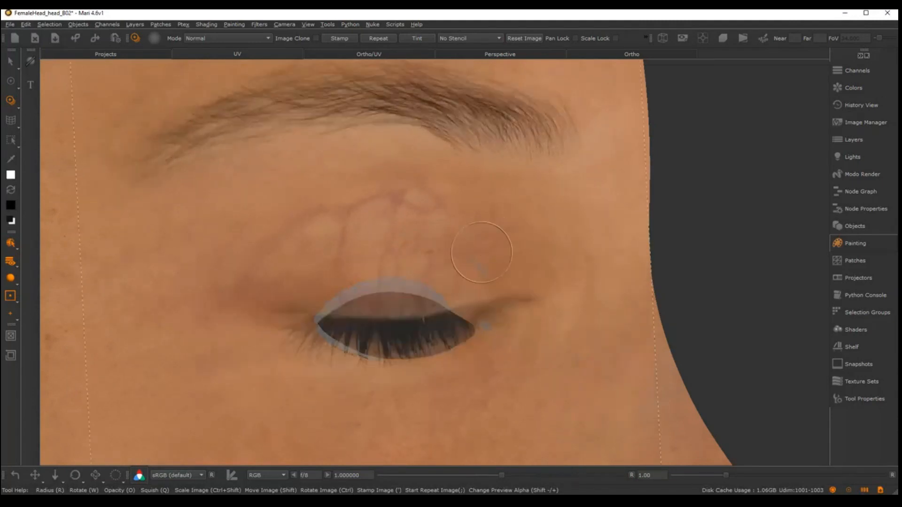
left_click_drag(482, 253, 491, 267)
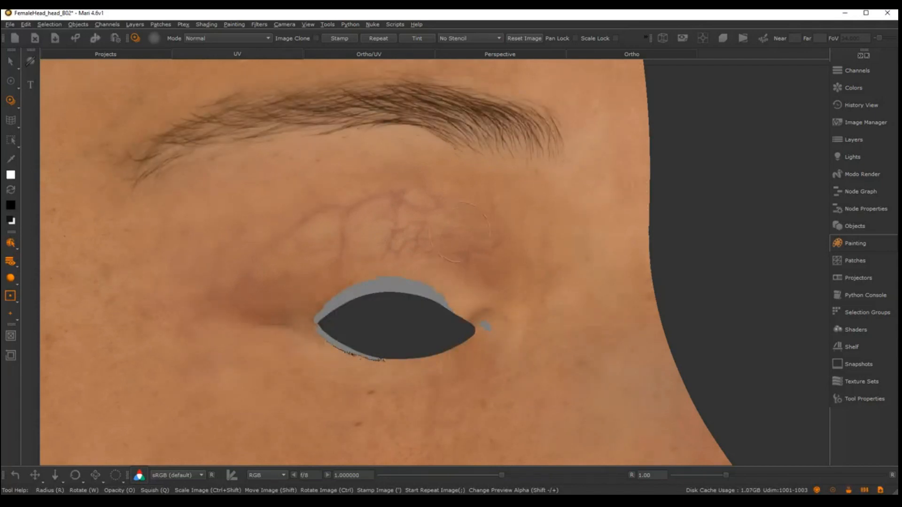
Realign the projected eye photo and paint clean skin over the small unpainted gap at the inner eye corner
left_click_drag(459, 231, 470, 235)
mouse_move(554, 246)
left_mouse_down("shift")
mouse_move(511, 278)
mouse_move(519, 291)
left_mouse_up("shift")
left_click_drag(484, 327, 476, 319)
left_click(487, 326)
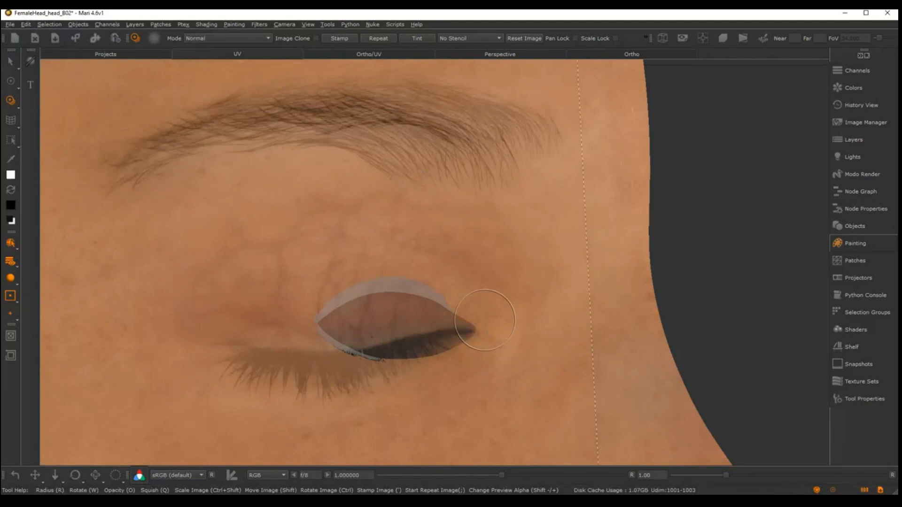
left_click_drag(508, 194, 490, 248)
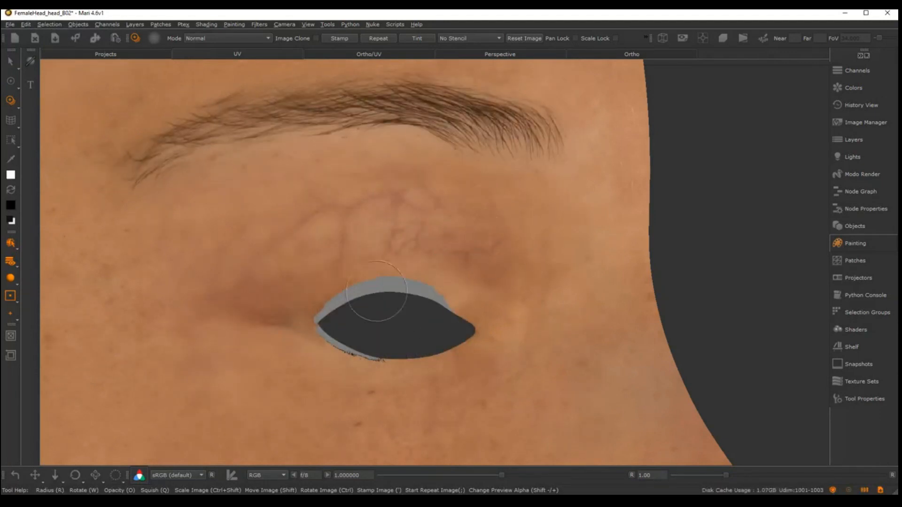
Move and rotate the eye photo so lash-free skin covers the upper eyelid gap, and paint that gap in
left_click_drag(355, 304, 459, 322)
left_click_drag(427, 291, 474, 275, "shift")
mouse_move(465, 262)
left_mouse_down("shift")
mouse_move(458, 276)
mouse_move(464, 253)
left_mouse_up("shift")
left_click_drag(489, 221, 188, 188, "ctrl")
left_click_drag(354, 169, 433, 339, "shift")
left_click_drag(433, 309, 413, 300, "shift")
left_click_drag(483, 278, 489, 300, "ctrl+shift")
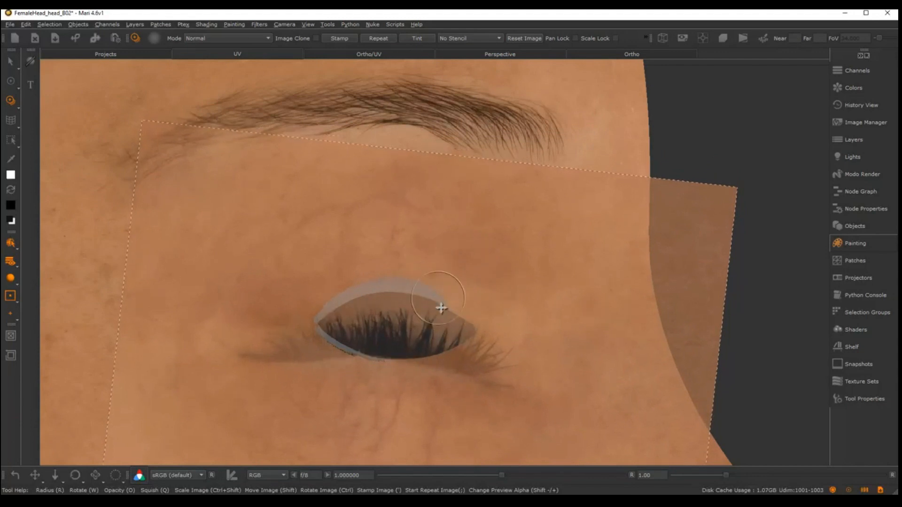
key("apostrophe")
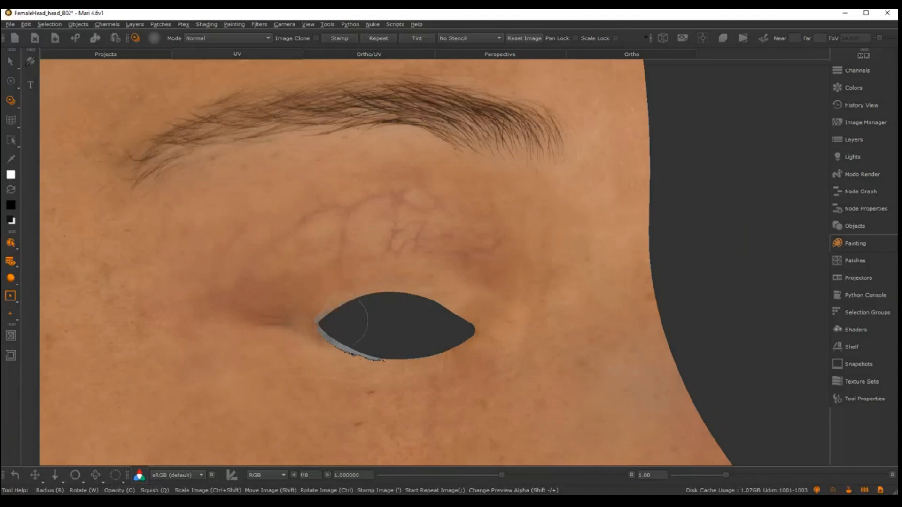
Reposition and rotate the eye photo and paint its skin over the lower eyelid gap near the outer corner
mouse_move(510, 312)
left_mouse_down("ctrl")
mouse_move(506, 238)
mouse_move(598, 288)
left_mouse_up("ctrl")
mouse_move(305, 446)
left_mouse_down("shift")
mouse_move(321, 272)
mouse_move(306, 331)
left_mouse_up("shift")
left_click_drag(306, 330, 361, 365, "ctrl")
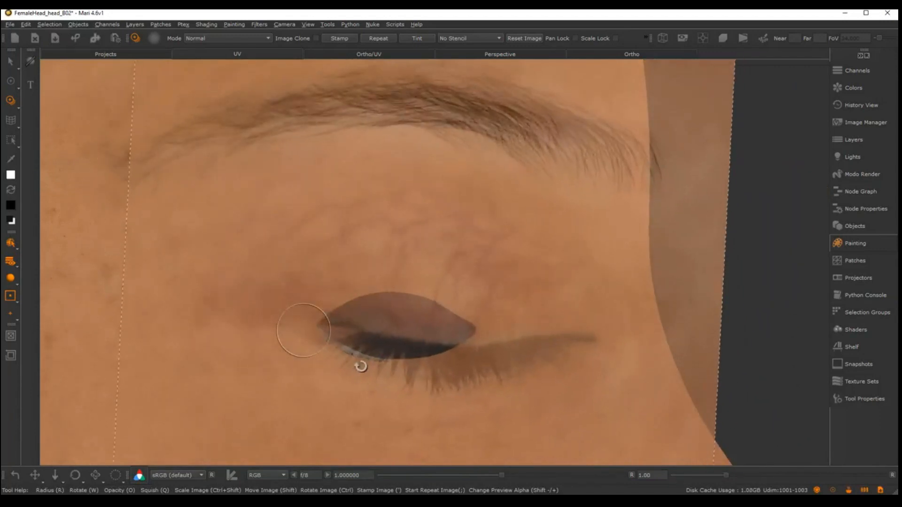
left_click_drag(399, 411, 363, 369, "shift")
left_click_drag(371, 384, 392, 373, "shift")
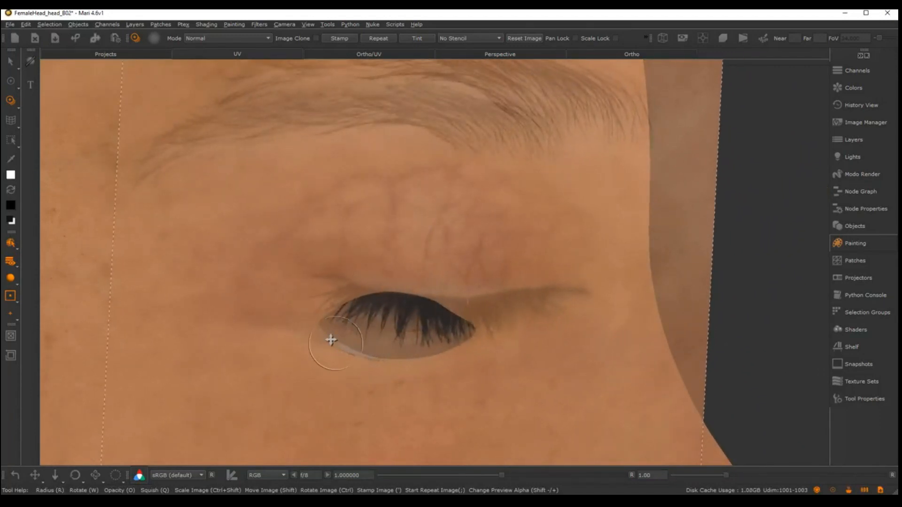
left_click_drag(330, 338, 340, 338)
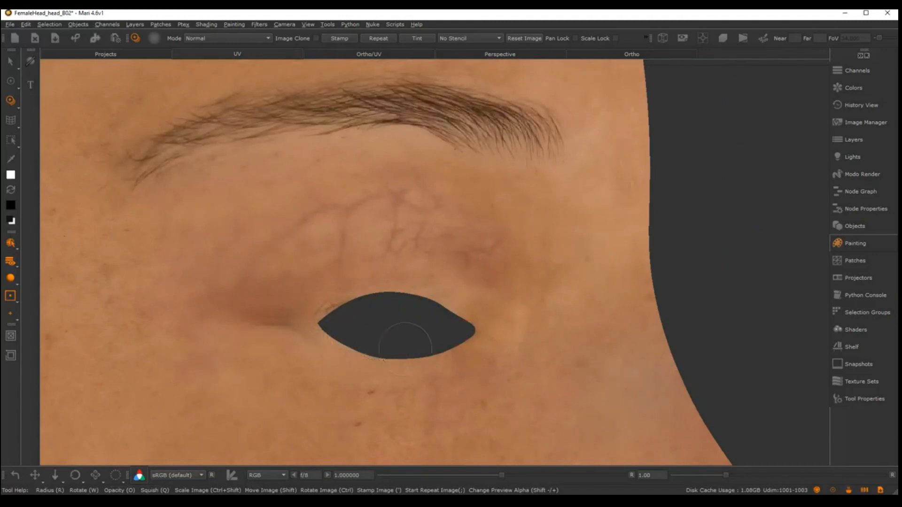
Realign the eye photo again, shrink the brush and touch up the stray lashes at the upper outer eyelid edge
left_click_drag(392, 339, 371, 335)
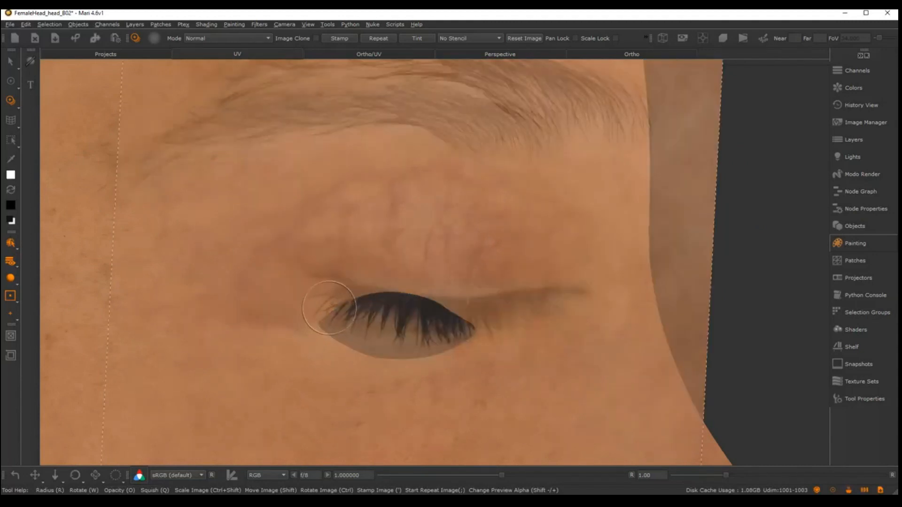
mouse_move(513, 316)
left_mouse_down("ctrl")
mouse_move(280, 373)
mouse_move(278, 310)
left_mouse_up("ctrl")
mouse_move(445, 312)
left_mouse_down("ctrl")
mouse_move(304, 296)
mouse_move(301, 288)
left_mouse_up("ctrl")
left_click_drag(418, 200, 437, 343, "shift")
left_click_drag(469, 239, 485, 248, "ctrl")
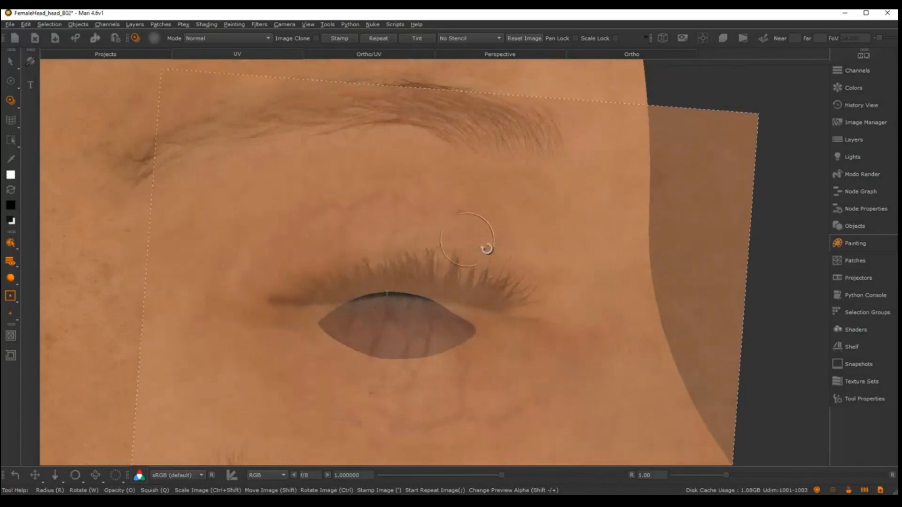
left_click_drag(475, 213, 481, 264, "shift")
left_click_drag(470, 252, 473, 252, "shift")
mouse_move(341, 302)
left_mouse_down()
mouse_move(330, 309)
mouse_move(419, 243)
mouse_move(418, 252)
left_mouse_up()
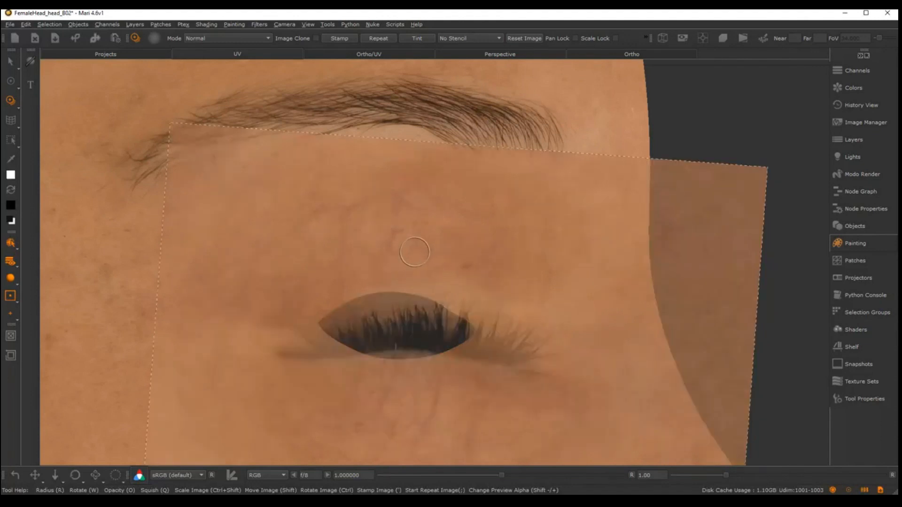
Zoom in on the left-hand eye in the Ortho view and load closed-eye photo a6057925-2ee6 for Paint Through
key("p")
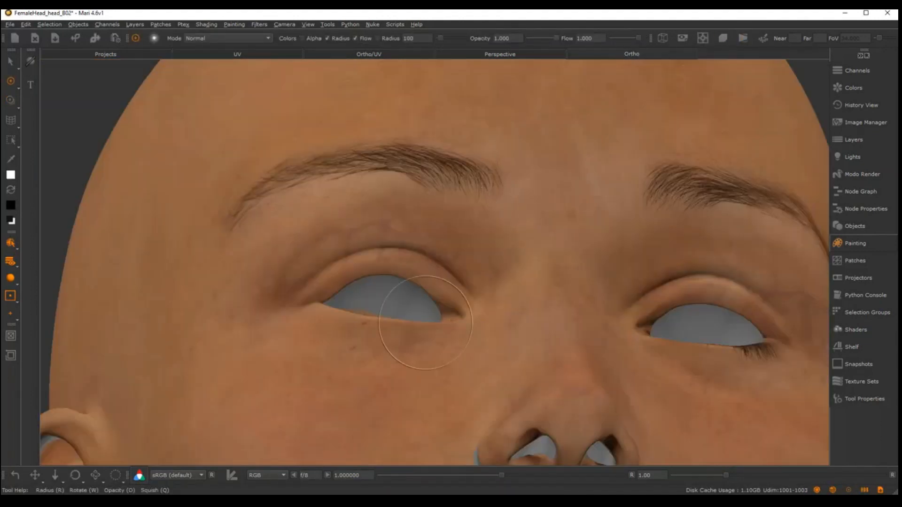
mouse_move(580, 342)
left_mouse_down("alt")
mouse_move(578, 356)
mouse_move(559, 356)
left_mouse_up("alt")
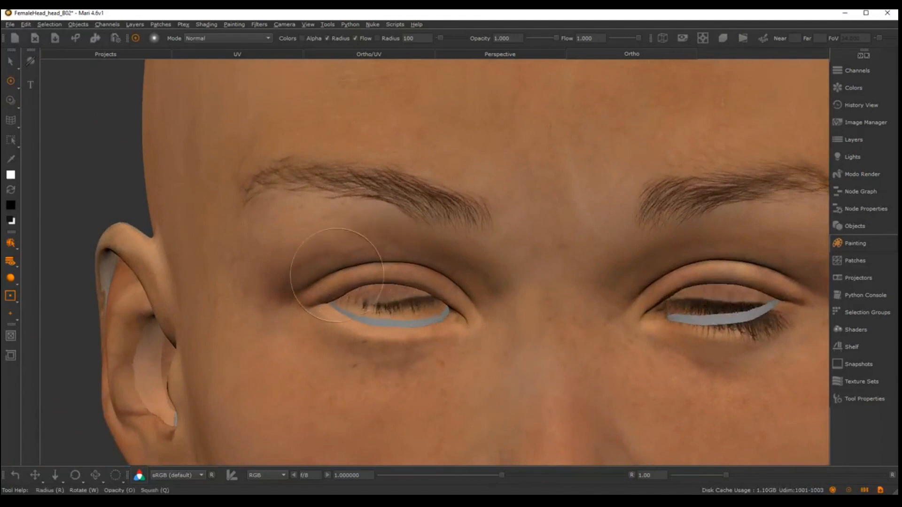
middle_click_drag(433, 257, 458, 252, "alt")
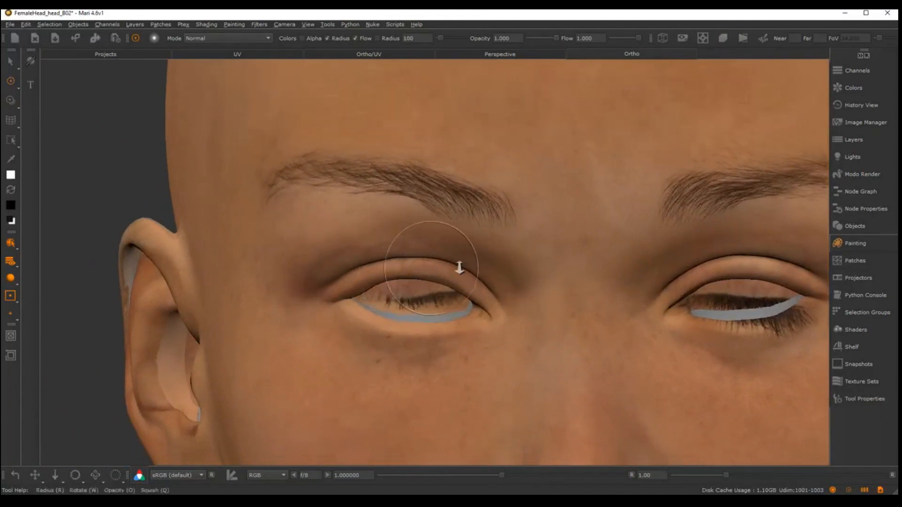
right_click_drag(459, 268, 481, 291, "alt")
mouse_move(481, 291)
left_mouse_down("alt")
mouse_move(479, 276)
mouse_move(484, 292)
mouse_move(454, 288)
left_mouse_up("alt")
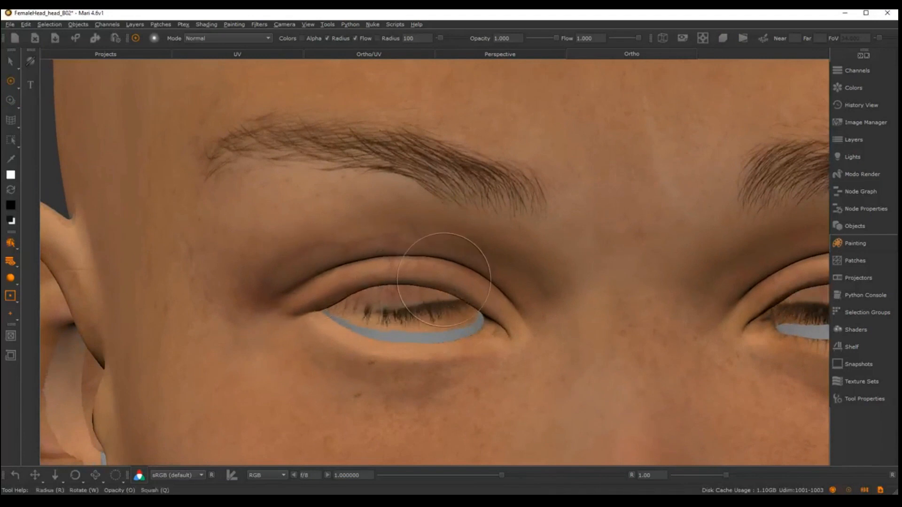
left_click(867, 126)
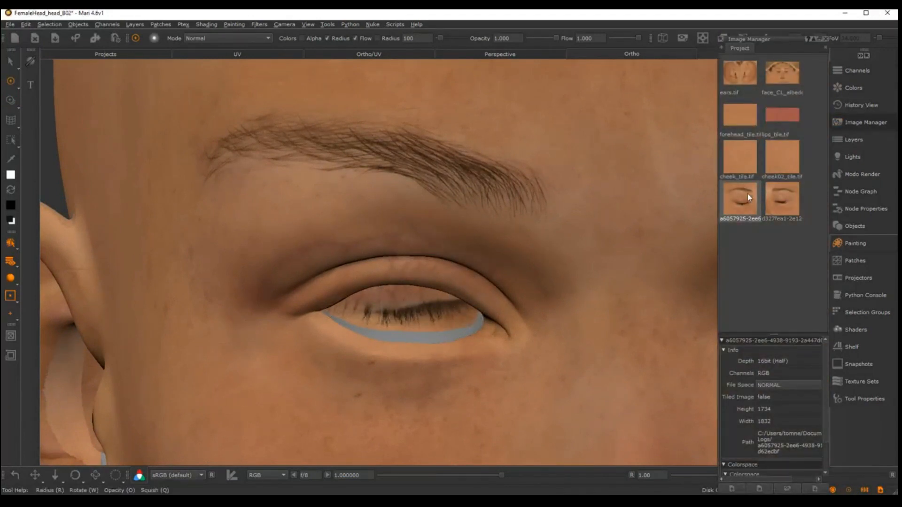
left_click_drag(747, 197, 527, 262)
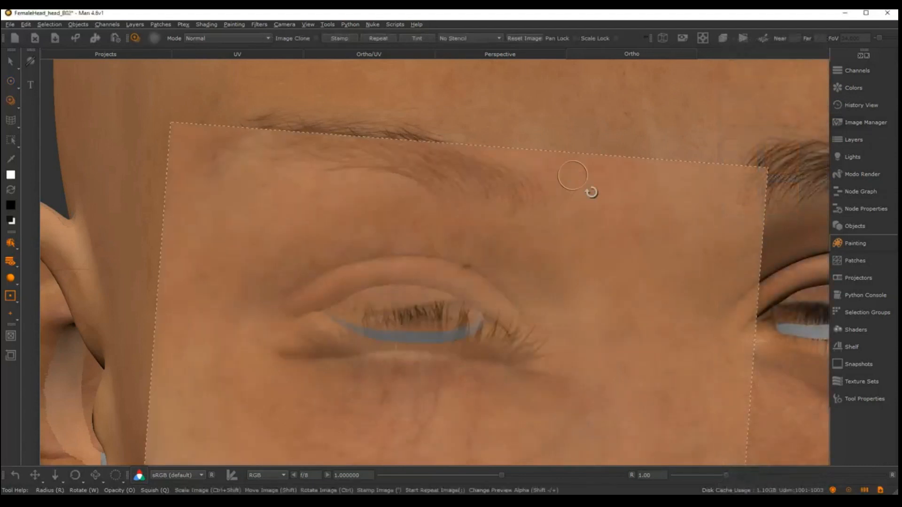
Scale, rotate and align the closed-eye photo over the left-hand eye and paint its skin over the visible lashes
mouse_move(591, 192)
left_mouse_down("ctrl")
mouse_move(418, 308)
mouse_move(630, 362)
mouse_move(555, 366)
left_mouse_up("ctrl")
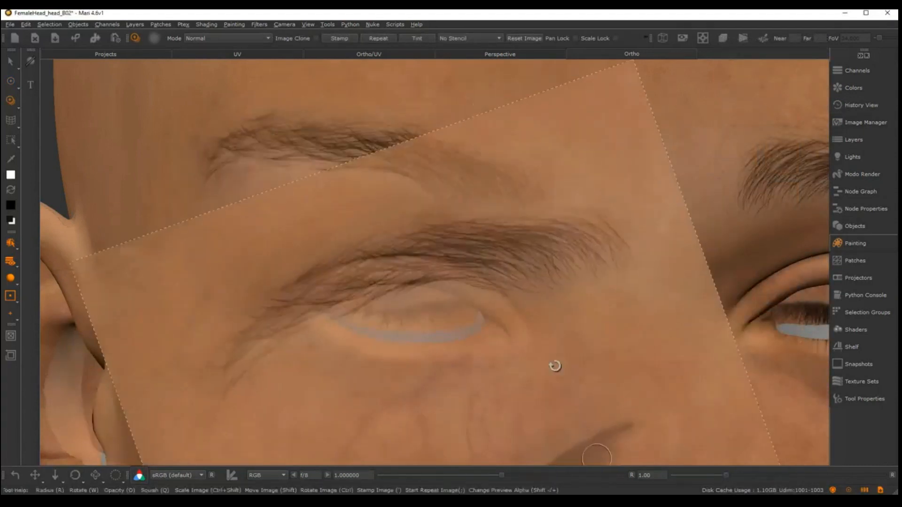
left_click_drag(579, 297, 498, 250, "ctrl")
mouse_move(543, 258)
left_mouse_down("ctrl+shift")
mouse_move(483, 263)
mouse_move(501, 245)
mouse_move(535, 246)
mouse_move(509, 260)
left_mouse_up("ctrl+shift")
mouse_move(512, 262)
left_mouse_down("shift")
mouse_move(522, 255)
mouse_move(480, 284)
mouse_move(487, 309)
mouse_move(487, 294)
mouse_move(403, 425)
mouse_move(308, 385)
mouse_move(356, 284)
mouse_move(401, 336)
mouse_move(392, 322)
left_mouse_up("shift")
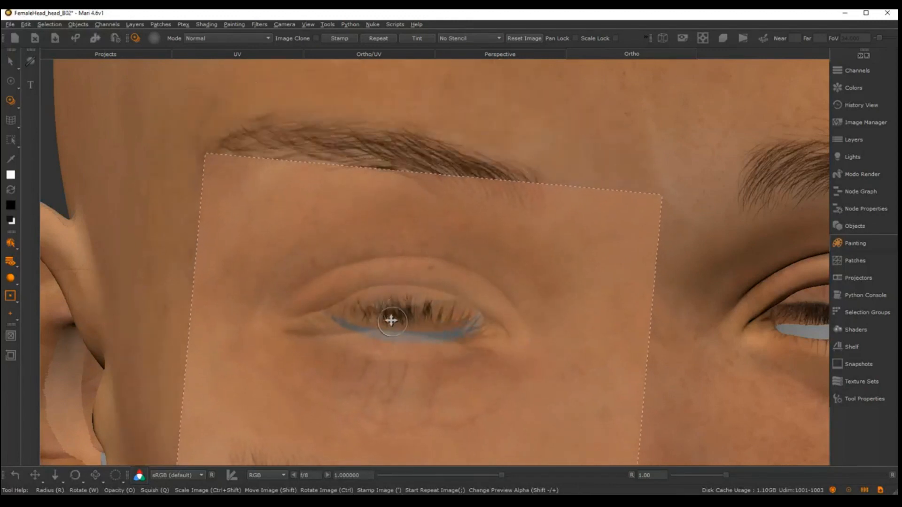
left_click_drag(403, 250, 401, 268)
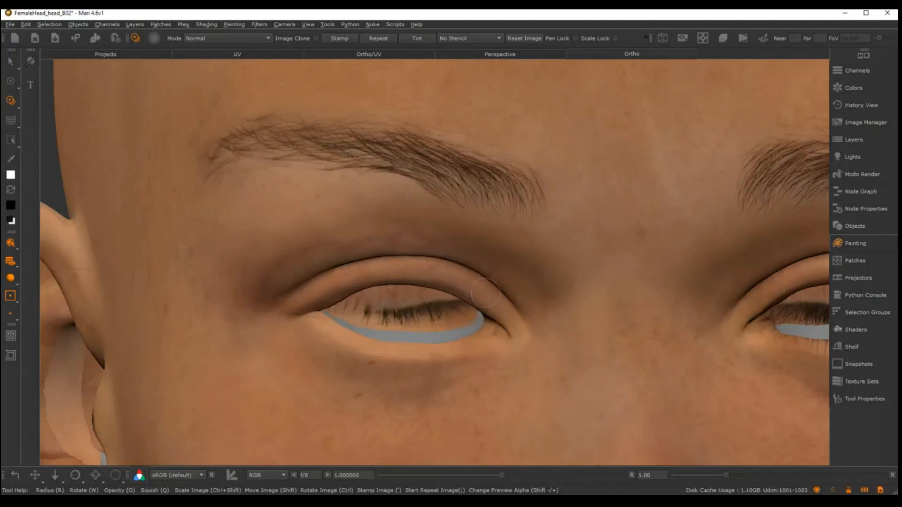
left_click_drag(469, 279, 481, 294)
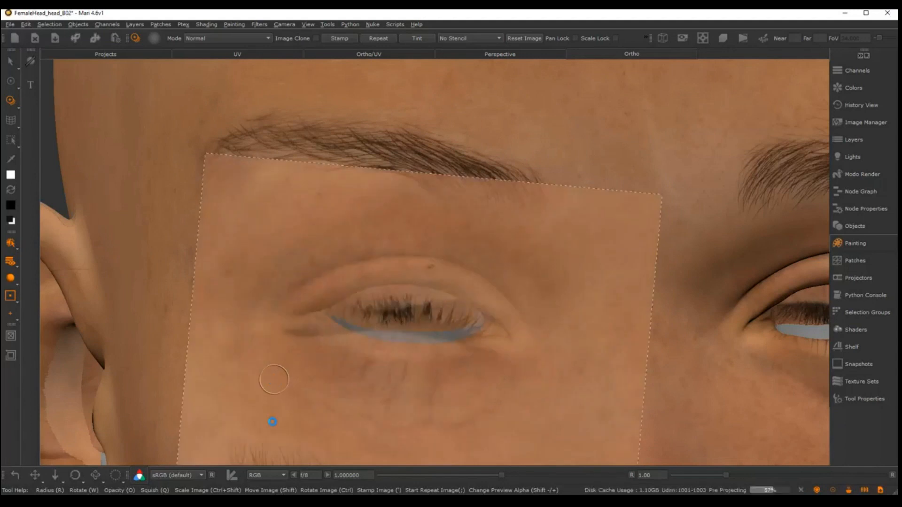
mouse_move(499, 264)
left_mouse_down("alt")
mouse_move(501, 196)
mouse_move(504, 224)
mouse_move(547, 213)
mouse_move(494, 221)
mouse_move(559, 237)
left_mouse_up("alt")
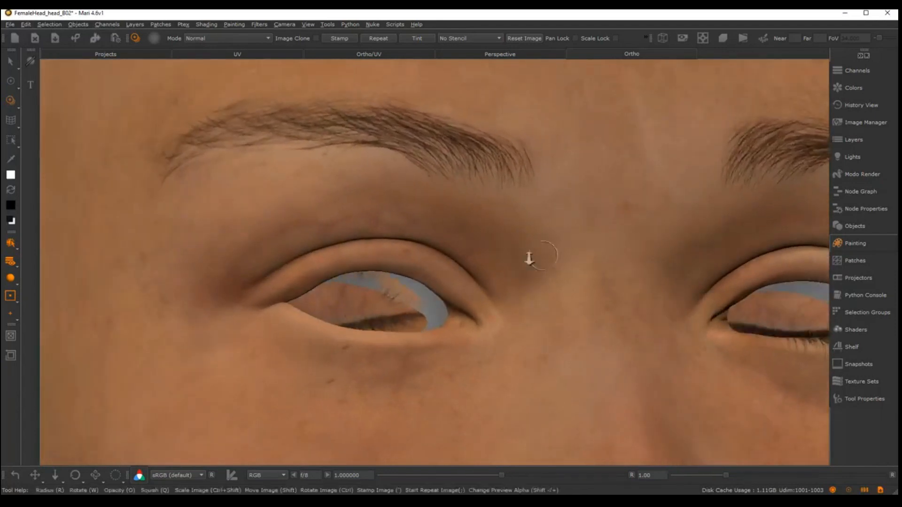
Examine the textured eyelids, nose and cheeks from the front and the left-hand side, close up and from afar
right_click_drag(529, 259, 479, 230, "alt")
middle_click_drag(479, 230, 461, 230, "alt")
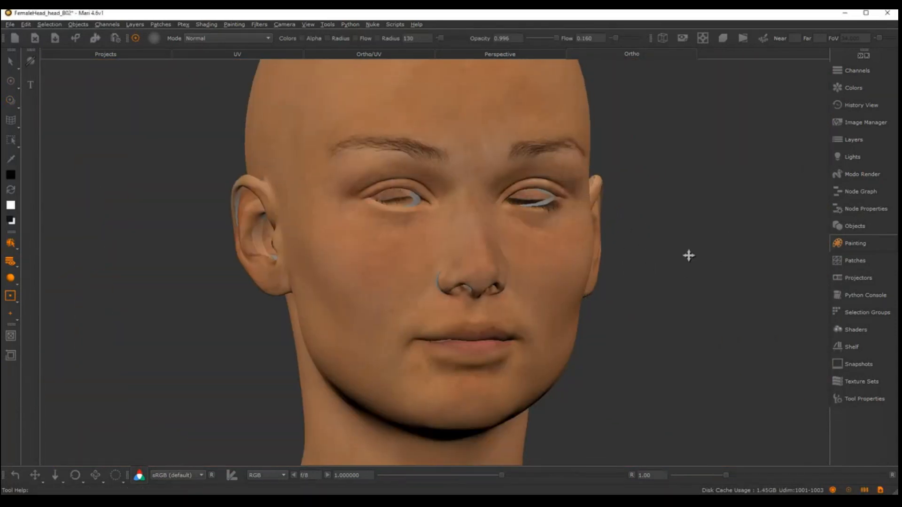
left_click_drag(688, 255, 561, 273, "alt")
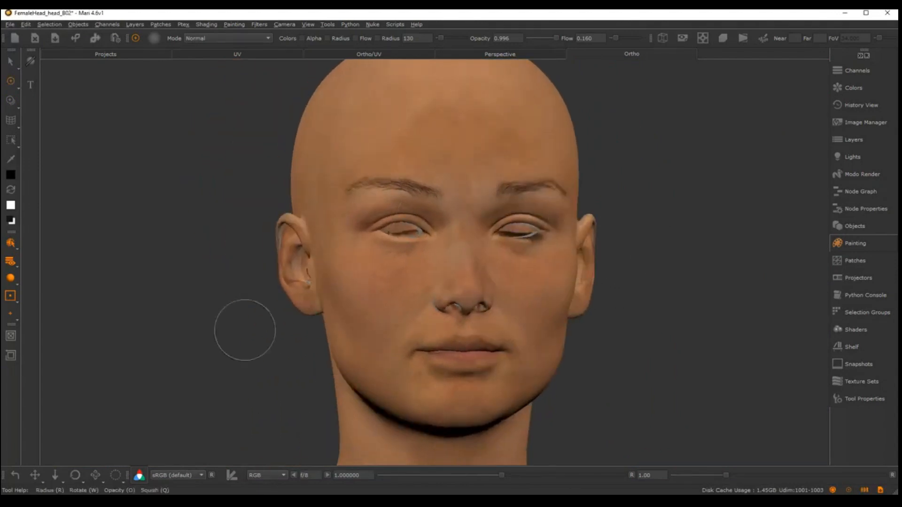
left_click_drag(501, 370, 552, 371, "alt")
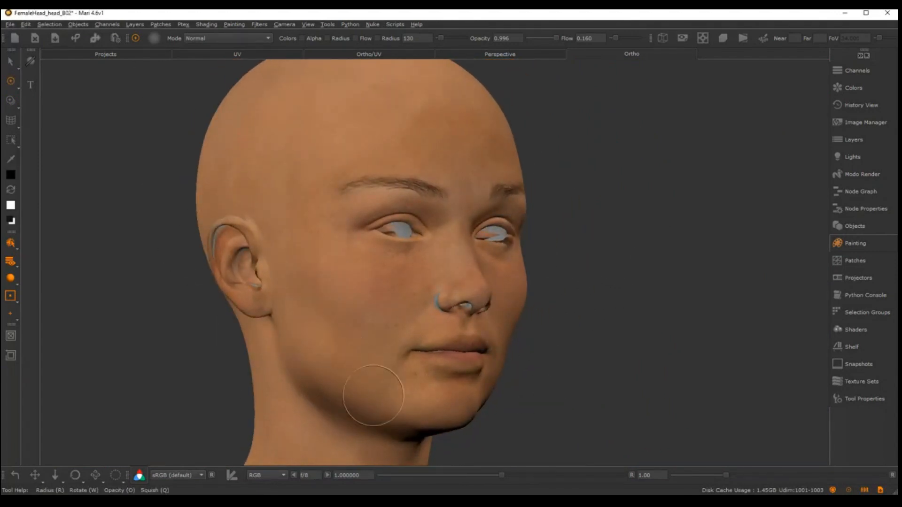
left_click_drag(569, 282, 516, 334, "alt")
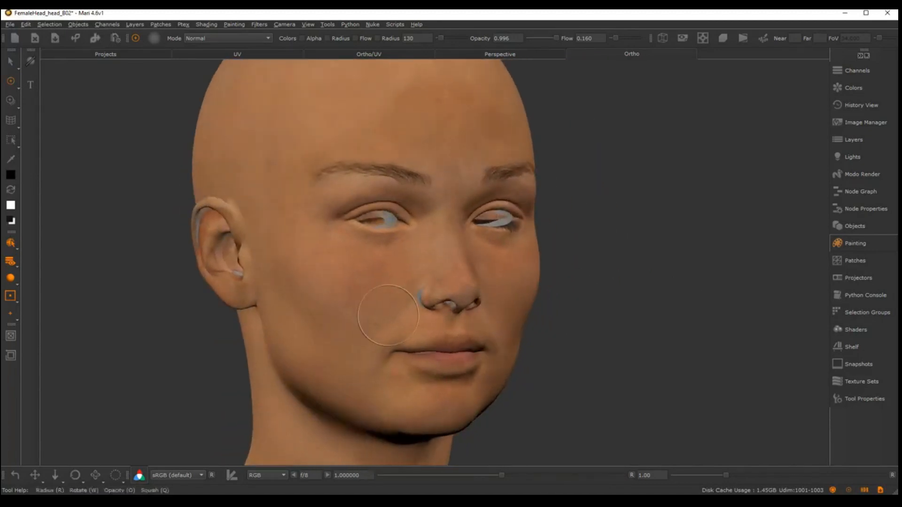
middle_click_drag(435, 257, 469, 346, "alt")
right_click_drag(469, 346, 456, 342, "alt")
left_click_drag(455, 342, 409, 339, "alt")
middle_click_drag(409, 339, 407, 277, "alt")
right_click_drag(407, 277, 343, 217, "alt")
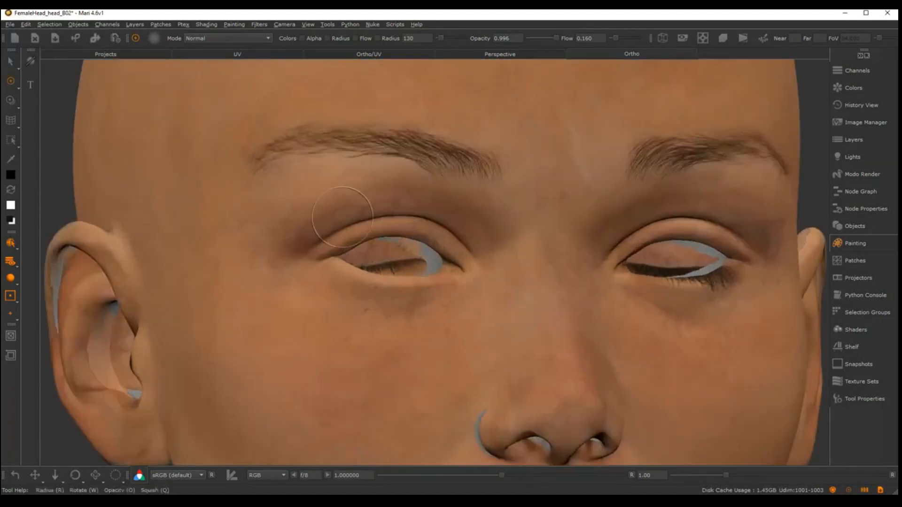
right_click_drag(405, 265, 412, 306, "alt")
middle_click_drag(413, 306, 352, 216, "alt")
mouse_move(324, 263)
left_mouse_down("alt")
mouse_move(357, 274)
mouse_move(408, 266)
left_mouse_up("alt")
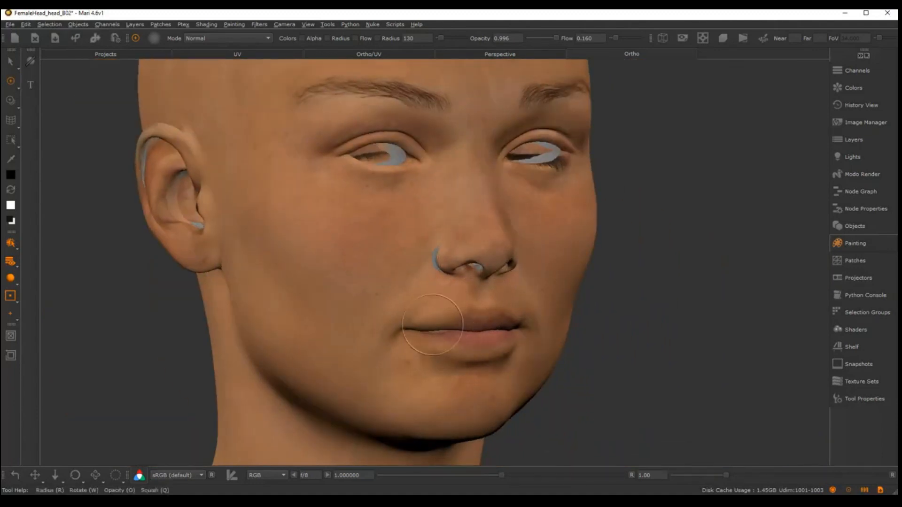
middle_click_drag(326, 257, 422, 284, "alt")
left_click_drag(423, 283, 475, 284, "alt")
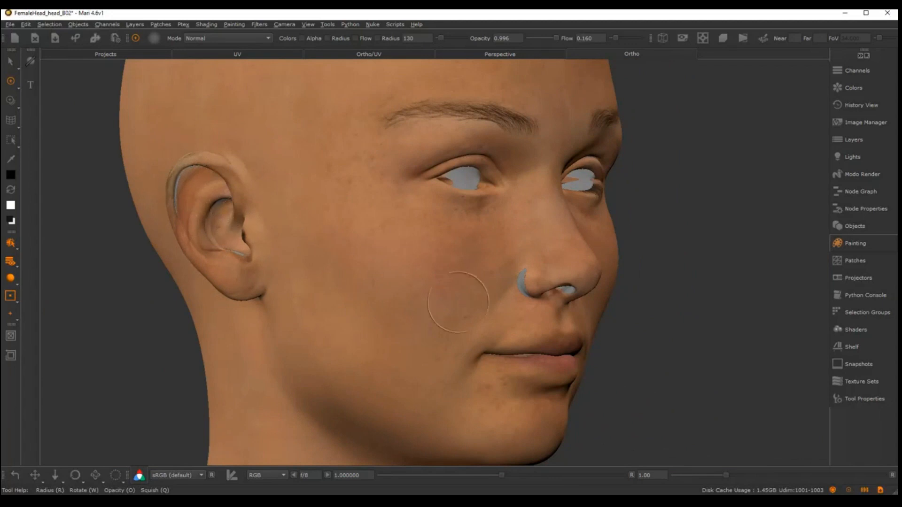
Examine the skin texture on the neck, under the jaw and along the side of the head around the ear
right_click_drag(458, 302, 376, 296, "alt")
middle_click_drag(376, 296, 368, 270, "alt")
right_click_drag(368, 269, 386, 278, "alt")
left_click_drag(375, 278, 305, 285, "alt")
middle_click_drag(385, 343, 393, 247, "alt")
right_click_drag(393, 247, 418, 270, "alt")
left_click_drag(418, 270, 380, 277, "alt")
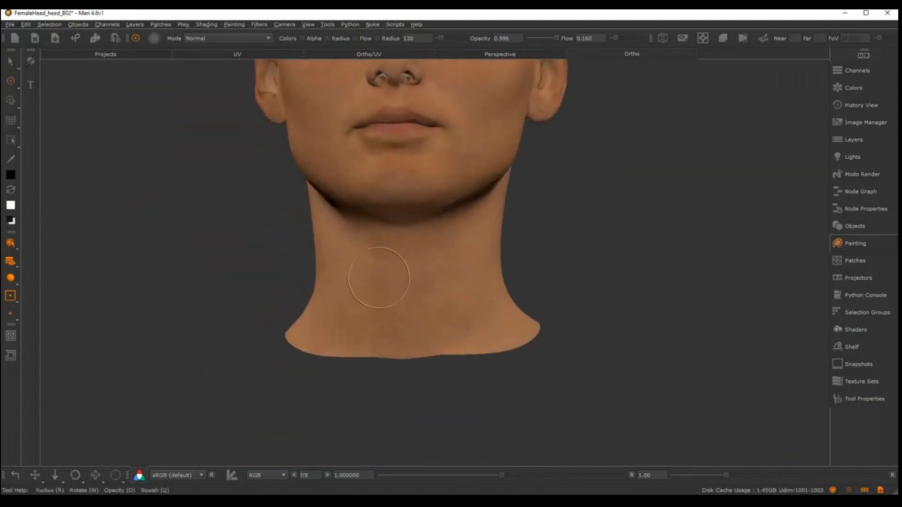
left_click_drag(449, 295, 522, 280, "alt")
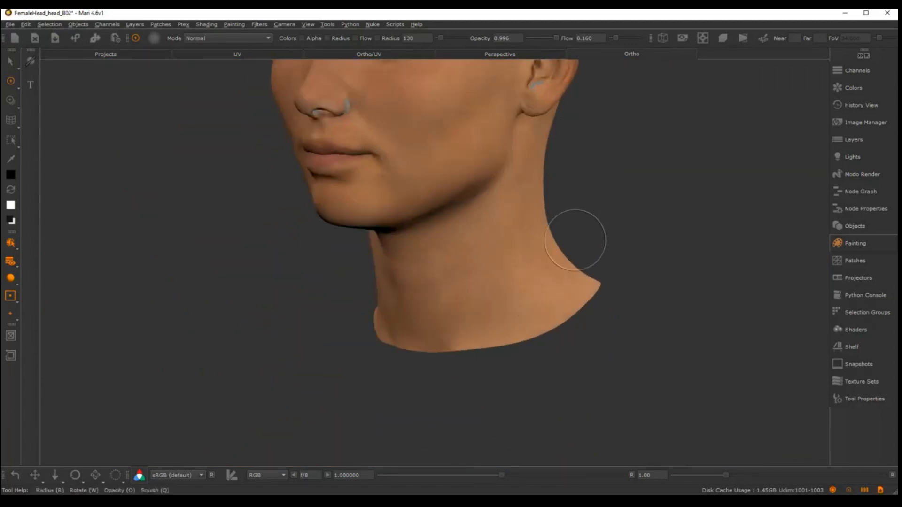
middle_click_drag(620, 214, 601, 267, "alt")
left_click_drag(463, 273, 526, 264, "alt")
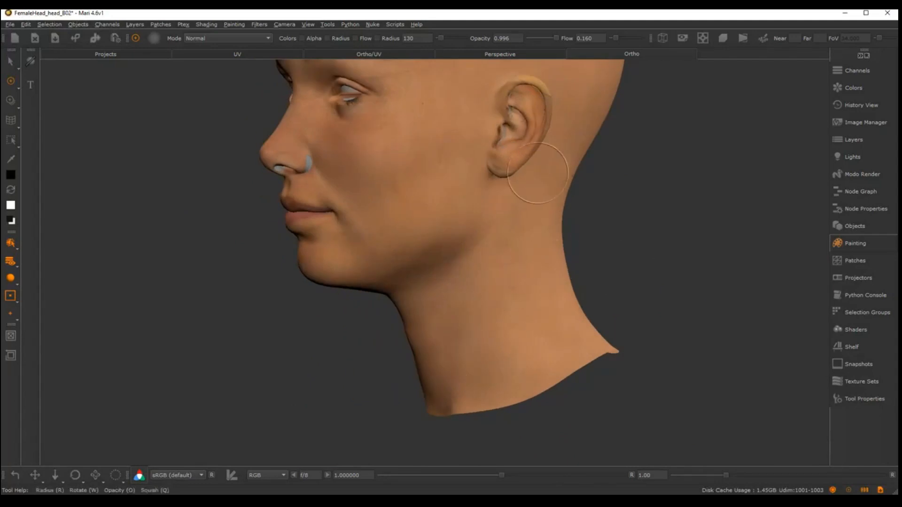
middle_click_drag(539, 169, 497, 284, "alt")
right_click_drag(497, 284, 500, 212, "alt")
middle_click_drag(454, 167, 590, 249, "alt")
right_click_drag(590, 249, 592, 306, "alt")
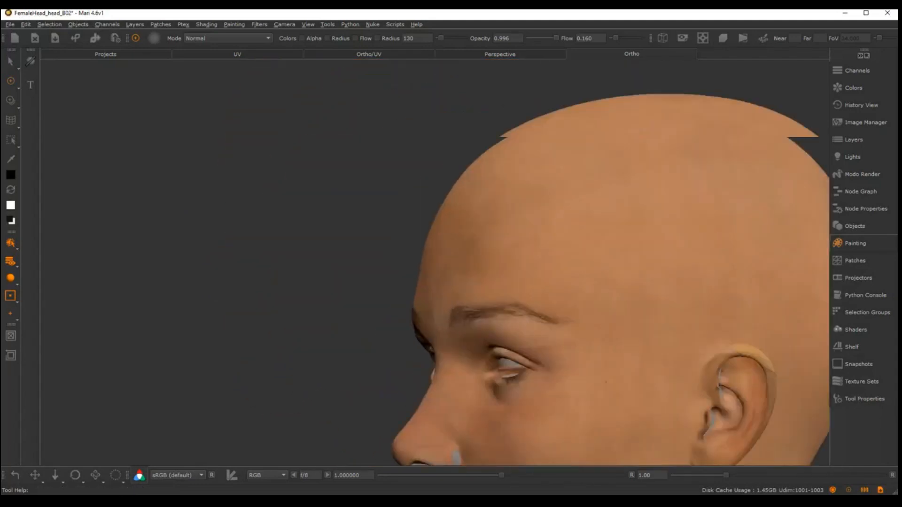
Examine the skin texture across the forehead and the top of the head from above
left_click_drag(559, 301, 663, 350, "alt")
middle_click_drag(653, 324, 651, 374, "alt")
right_click_drag(611, 263, 611, 310, "alt")
left_click_drag(513, 278, 578, 263, "alt")
mouse_move(578, 263)
right_mouse_down("alt")
mouse_move(580, 291)
mouse_move(580, 263)
right_mouse_up("alt")
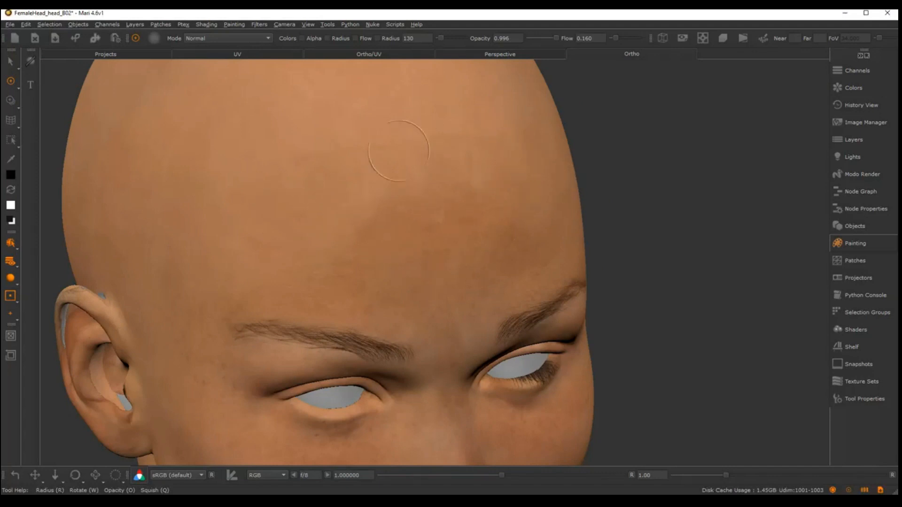
right_click_drag(475, 277, 408, 284, "alt")
middle_click_drag(413, 305, 416, 235, "alt")
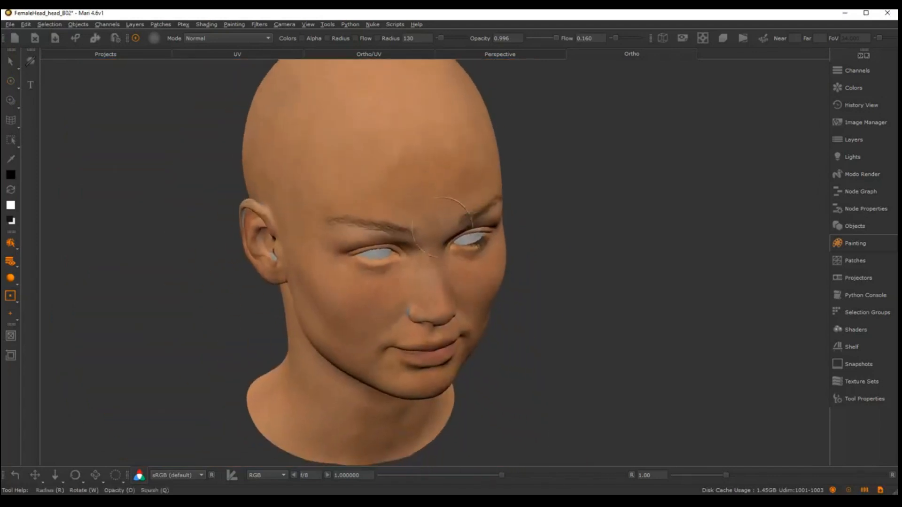
Review the whole face and neck texture from frontal and three-quarter angles
left_click_drag(418, 263, 429, 215, "alt")
middle_click_drag(429, 216, 434, 167, "alt")
left_click_drag(437, 187, 418, 202, "alt")
mouse_move(498, 238)
left_mouse_down("alt")
mouse_move(429, 253)
mouse_move(496, 240)
left_mouse_up("alt")
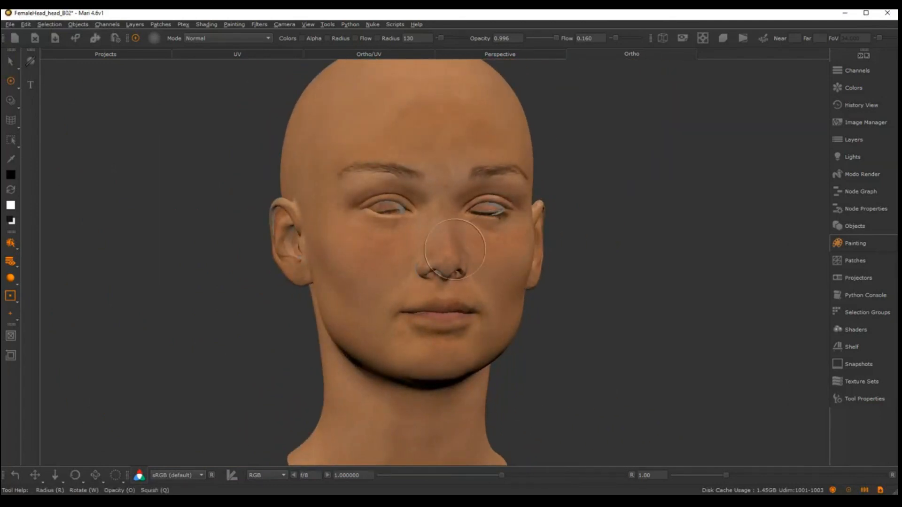
left_click_drag(455, 249, 362, 248, "alt")
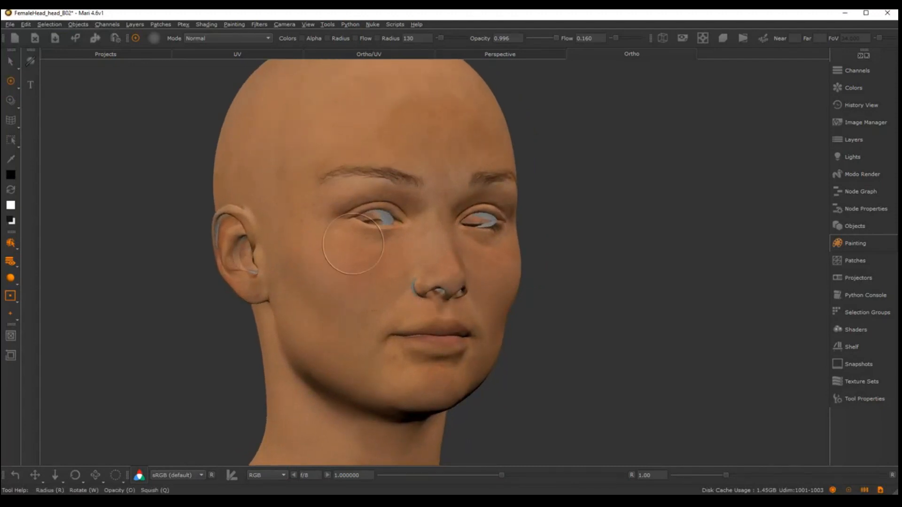
mouse_move(364, 238)
left_mouse_down("alt")
mouse_move(368, 276)
mouse_move(484, 289)
mouse_move(423, 302)
mouse_move(463, 282)
mouse_move(358, 264)
left_mouse_up("alt")
mouse_move(545, 368)
left_mouse_down("alt")
mouse_move(543, 361)
mouse_move(439, 357)
mouse_move(562, 346)
mouse_move(462, 292)
mouse_move(540, 301)
mouse_move(439, 312)
mouse_move(440, 305)
mouse_move(423, 314)
left_mouse_up("alt")
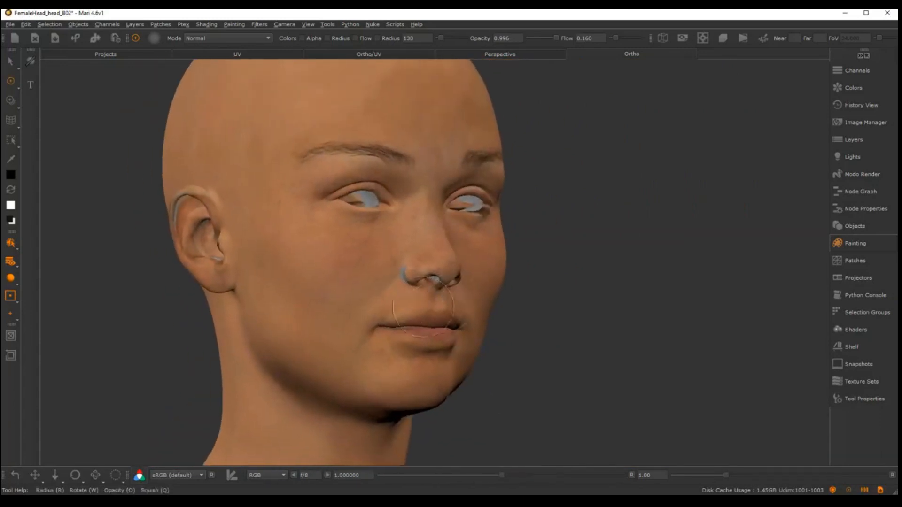